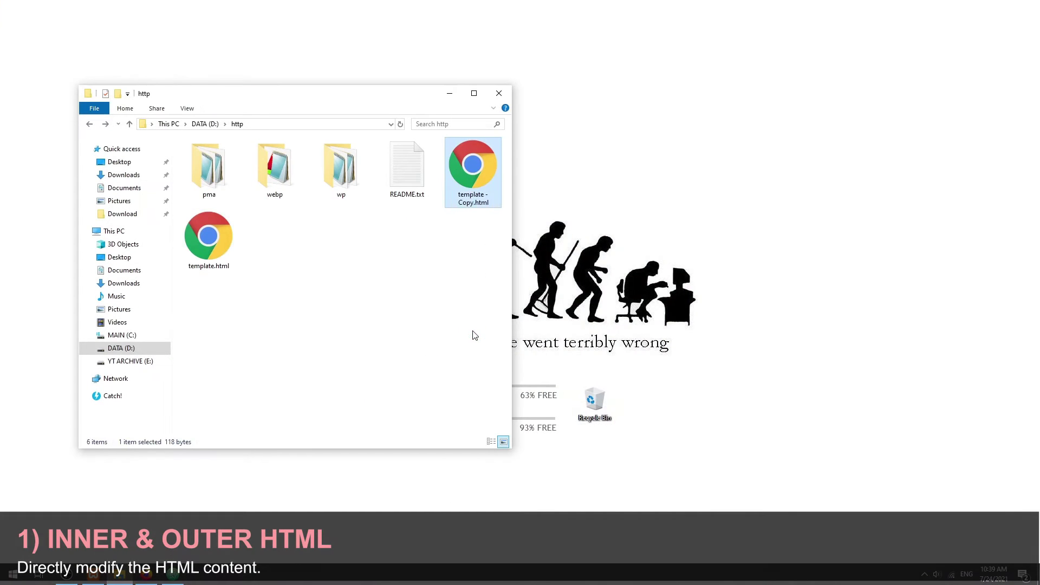
Rename 'template - Copy.html' to dynamic-content.html and open it.
key("F2")
type("dynamic-content")
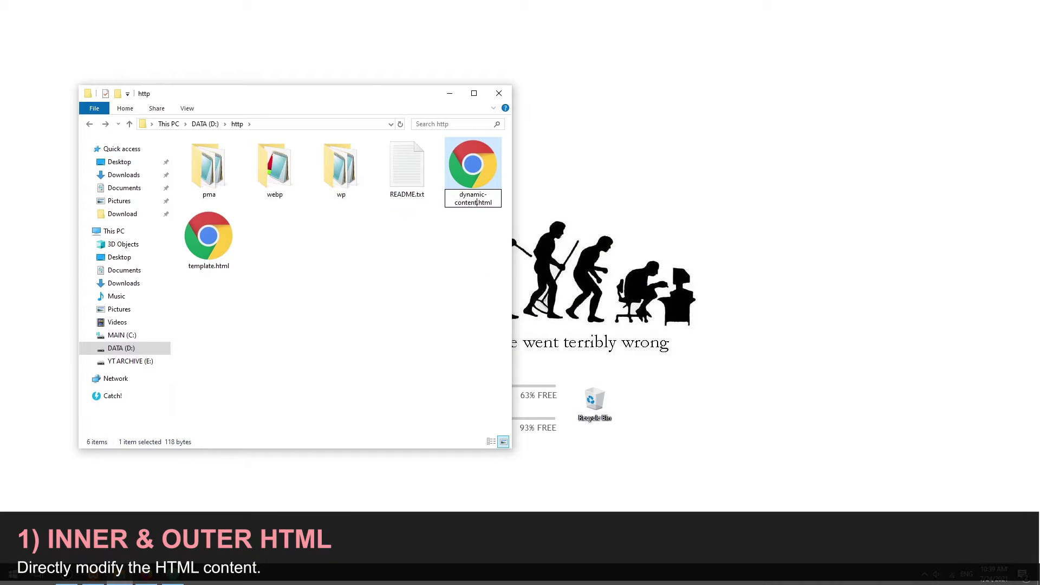
key("Return")
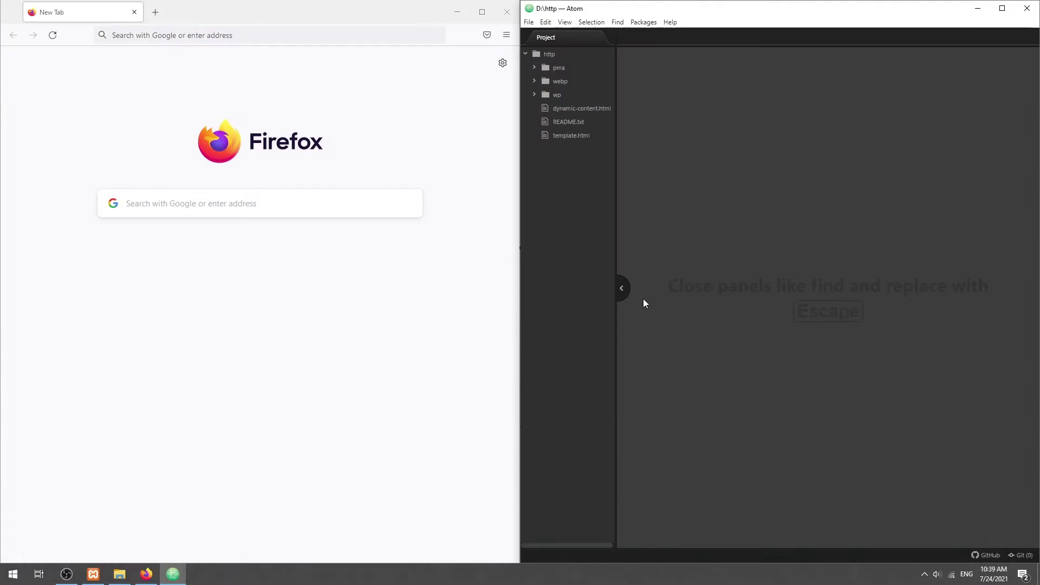
left_click(582, 109)
Title the page JS Dynamic Content, drop the style line, and add a demo div saying Hello!
left_click(709, 101)
type("JS Dynamic Content")
key("Down")
key("ctrl+shift+k")
key("Down")
key("Return")
type("<div><")
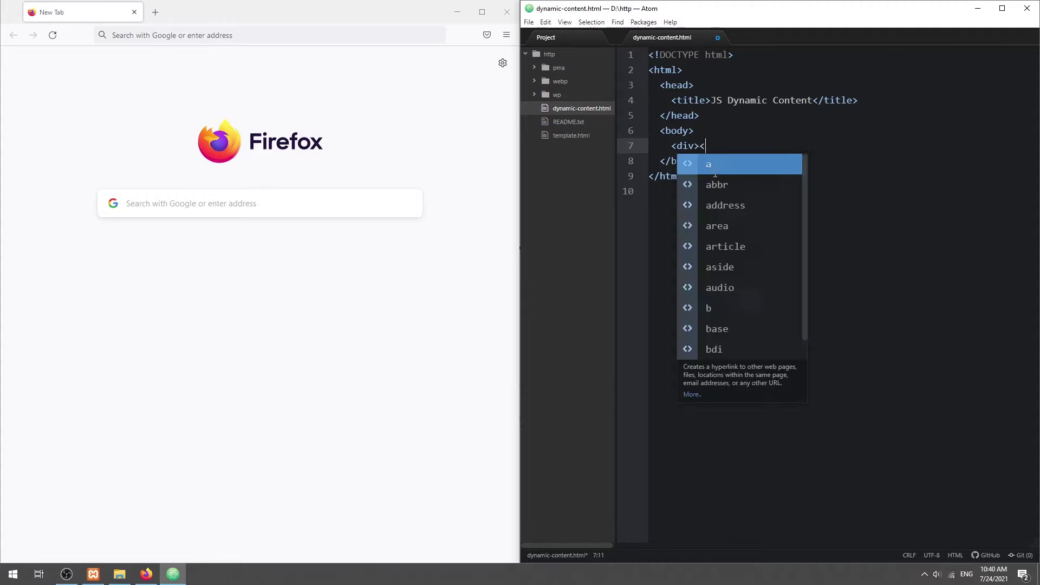
type("/")
key("Left")
key("Left")
key("Left")
type("id=\"")
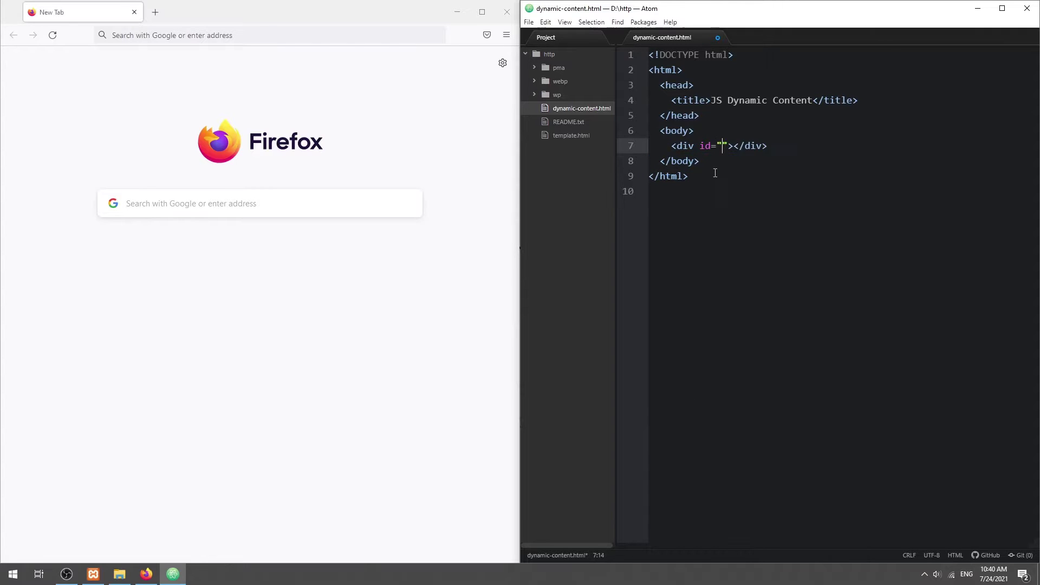
type("demo")
key("Right")
key("Right")
type("Hello!")
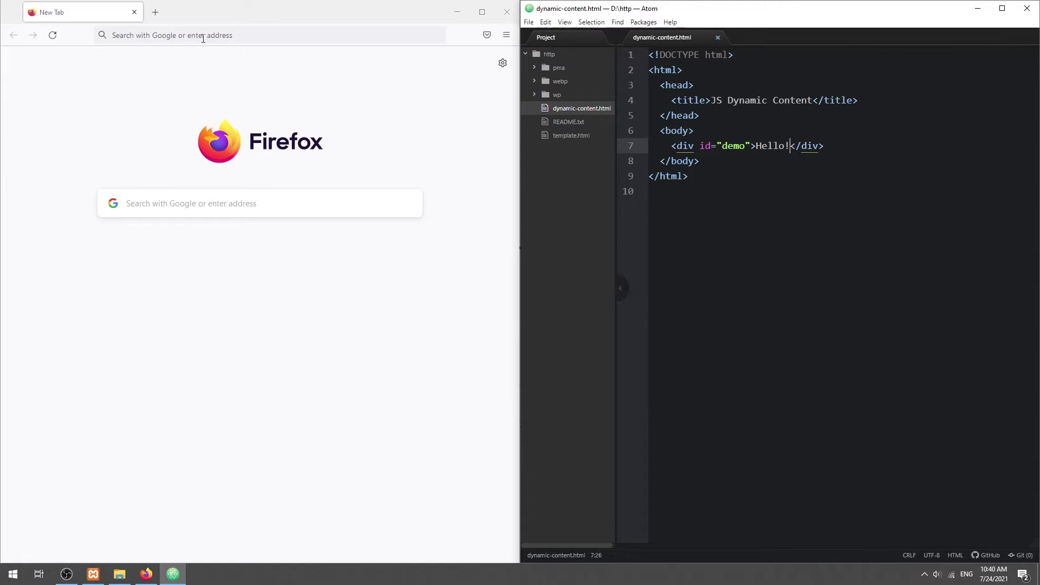
Load dynamic-content.html from localhost in Firefox and check its element tree.
left_click(205, 38)
type("localhost")
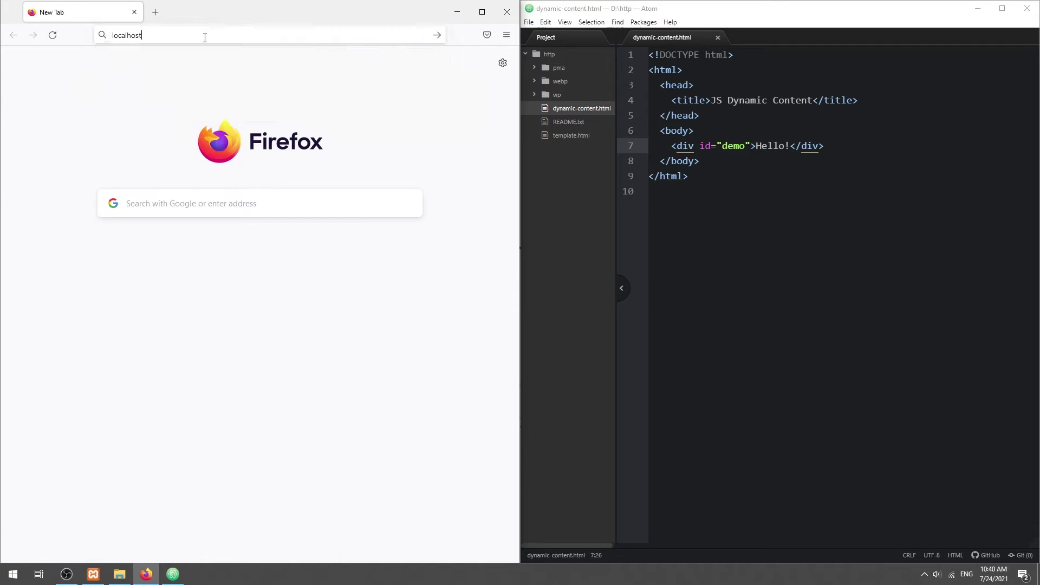
key("Return")
left_click(57, 116)
key("ctrl+shift+k")
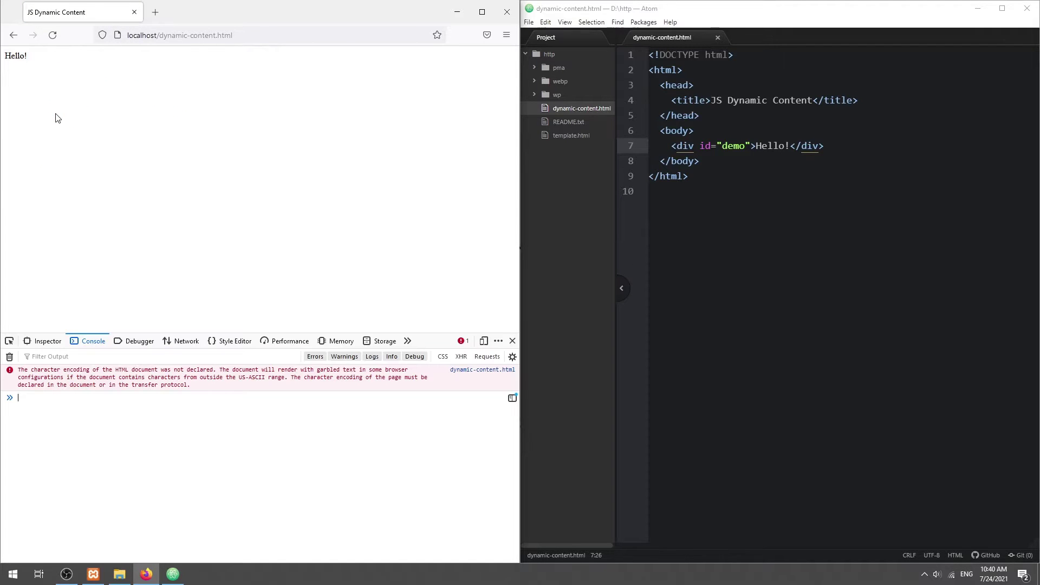
left_click(46, 341)
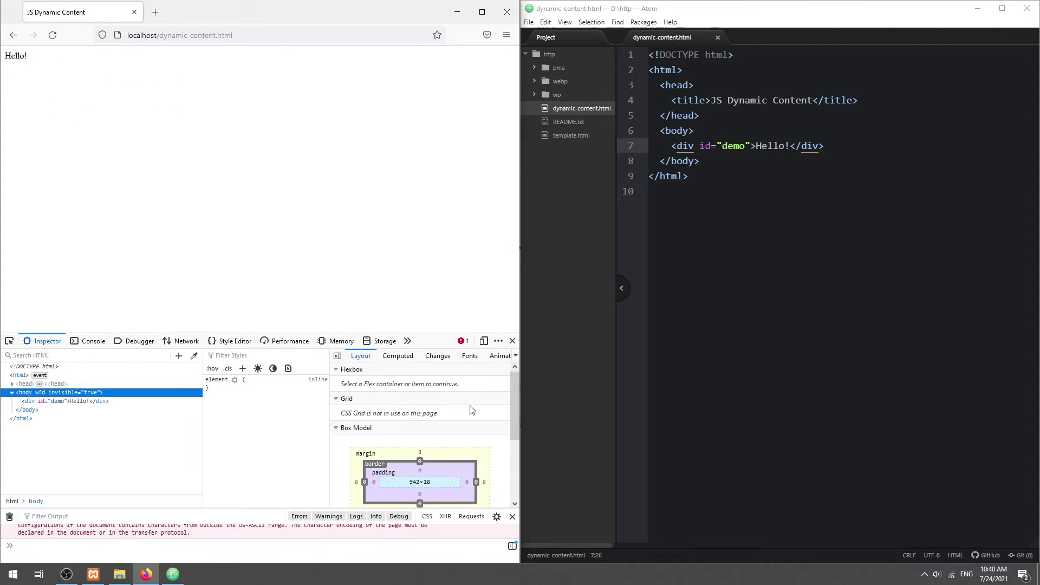
left_click(870, 151)
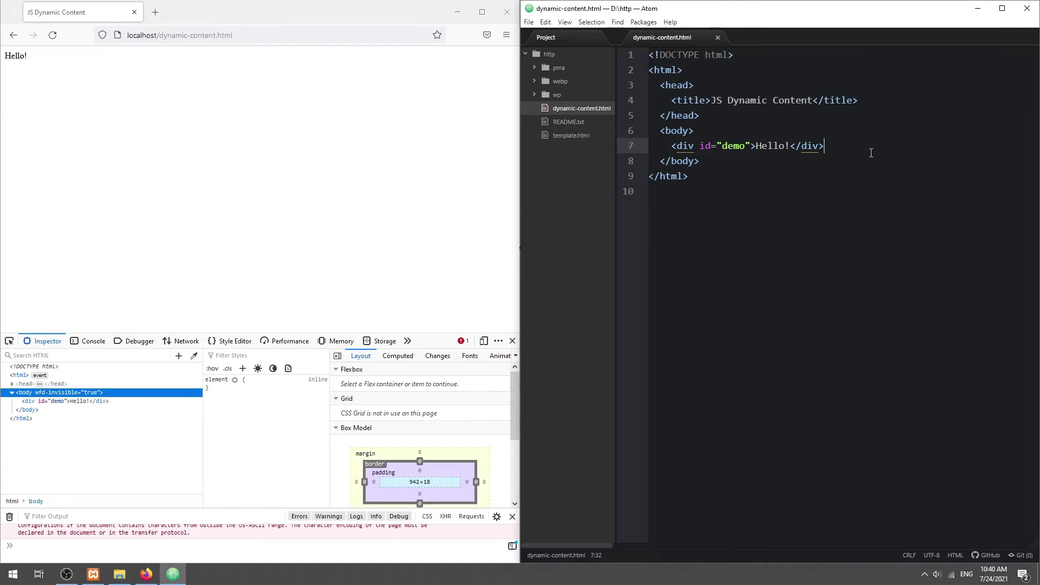
key("Return")
type("<script></sc")
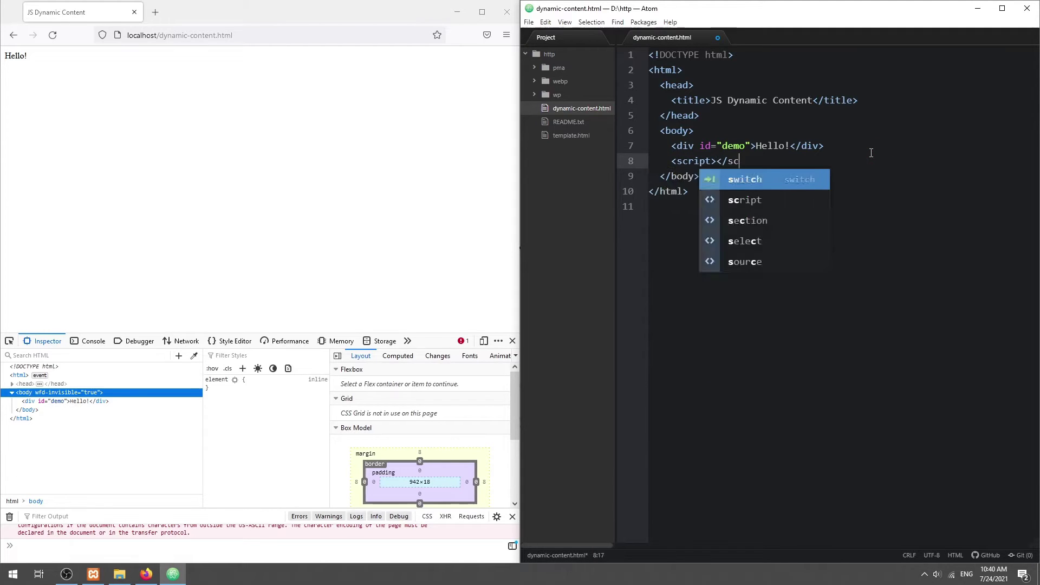
type("ript>")
Add a script that gets the demo div, with an innerHTML comment and 'Replaced' assignment.
key("Return")
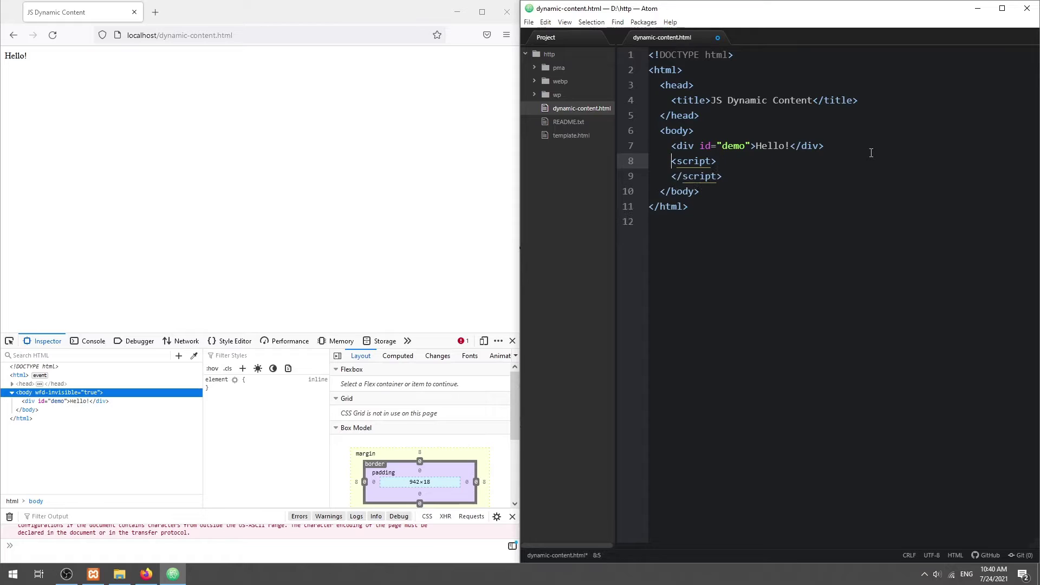
key("Return")
key("Up")
type("var")
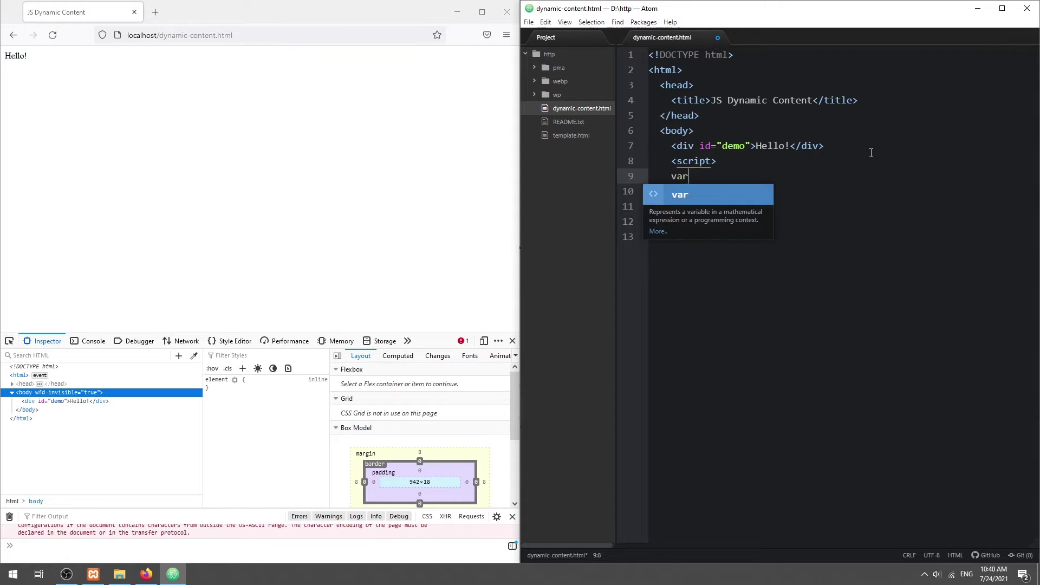
type(" element = document.ge")
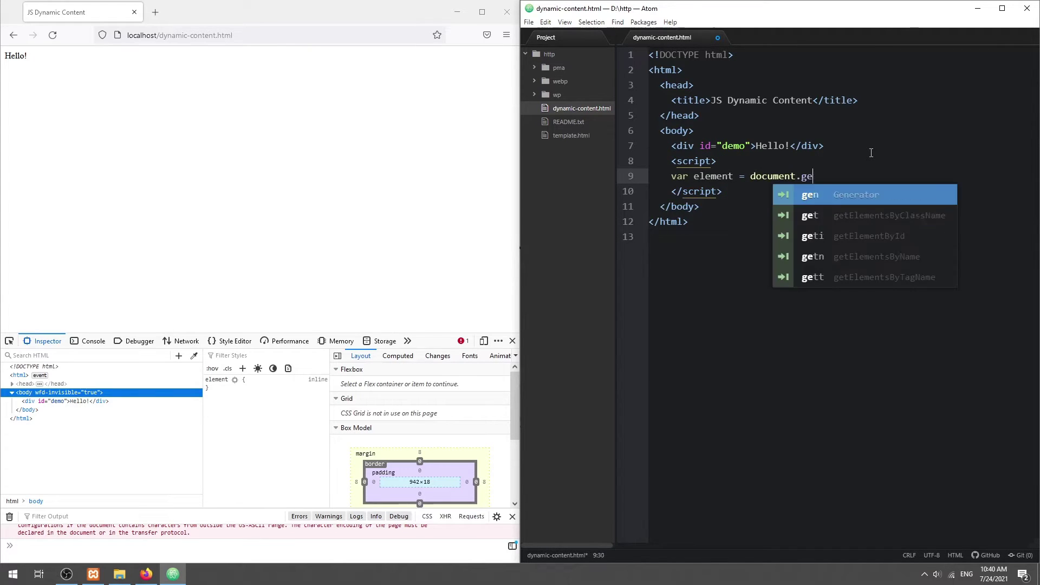
type("t")
key("Return")
type("demo\");")
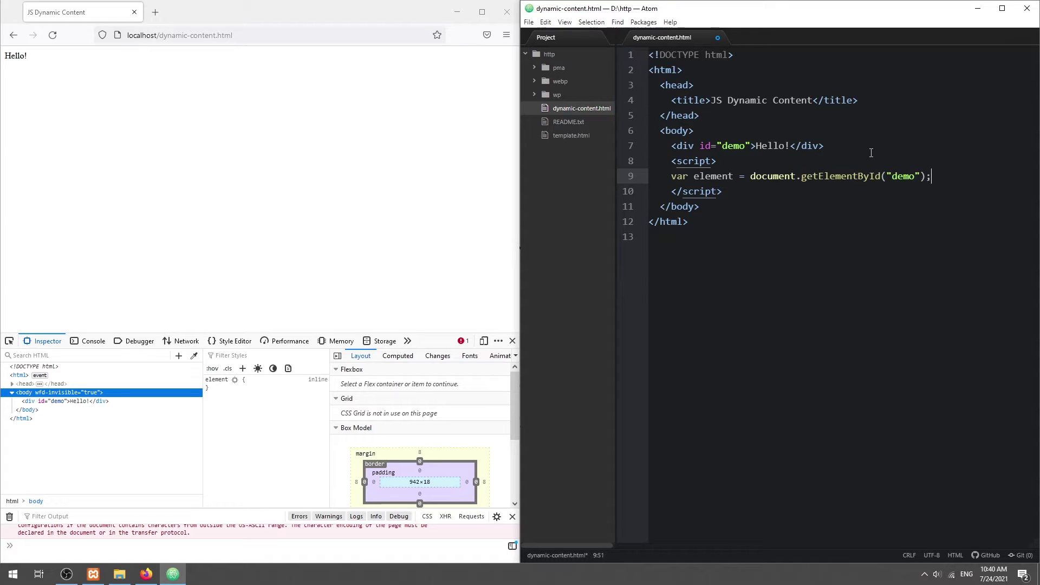
key("Return")
type("IN")
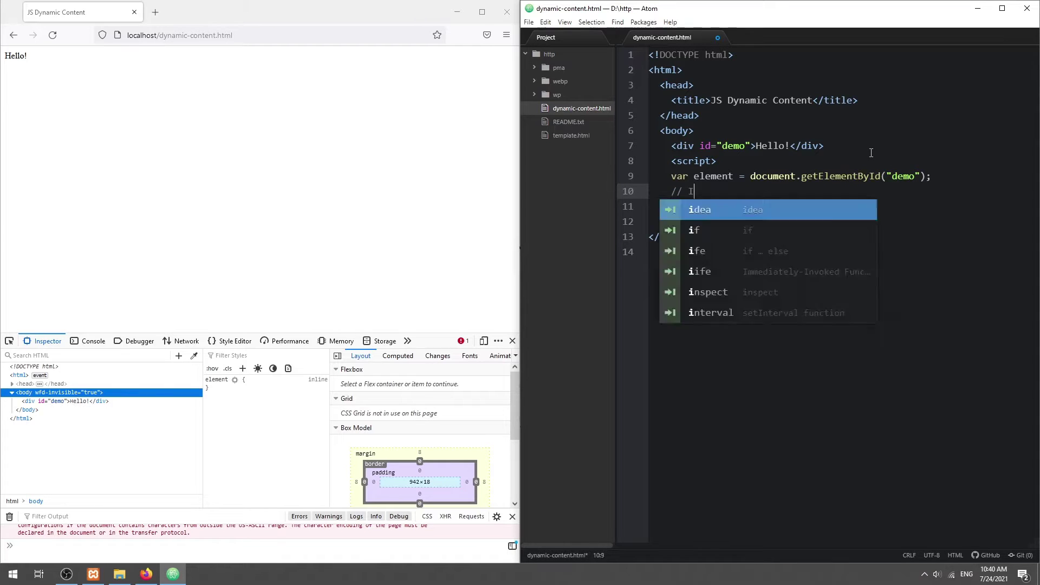
type("NERHTML -")
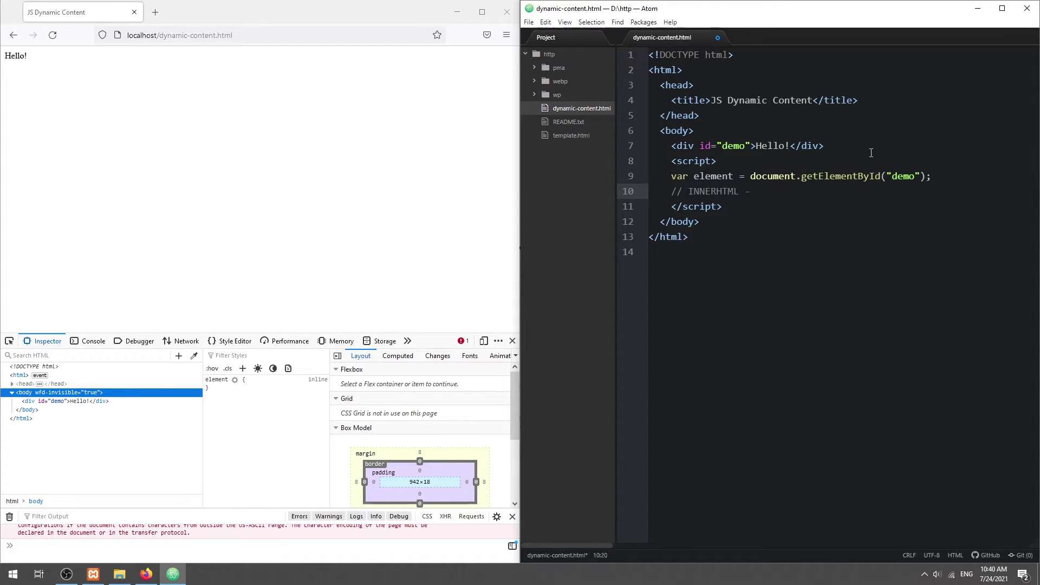
type(" TARGET INN")
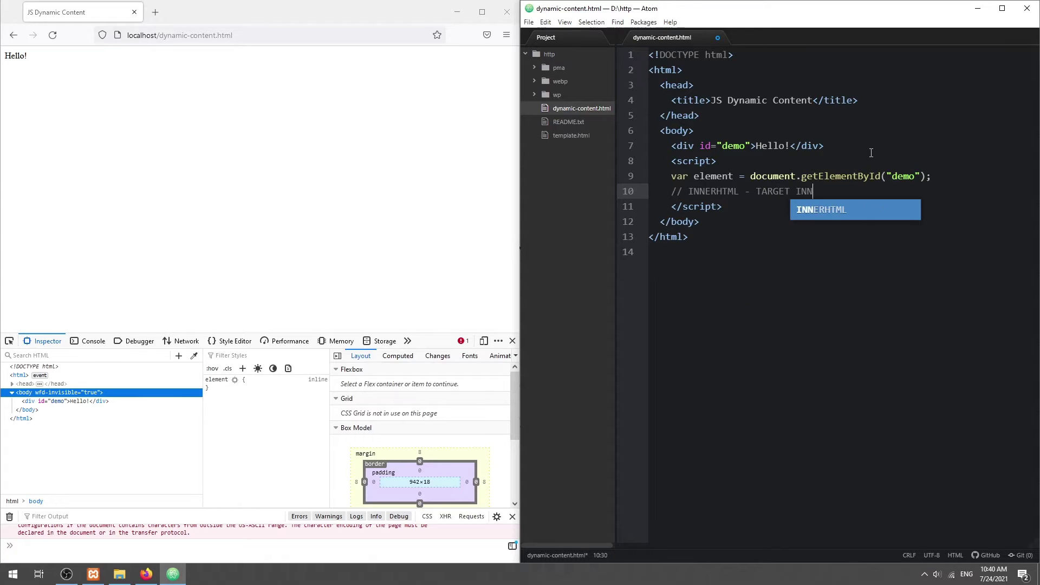
type("ER CONTENTS OF ELEMENT")
key("Return")
type("eleme")
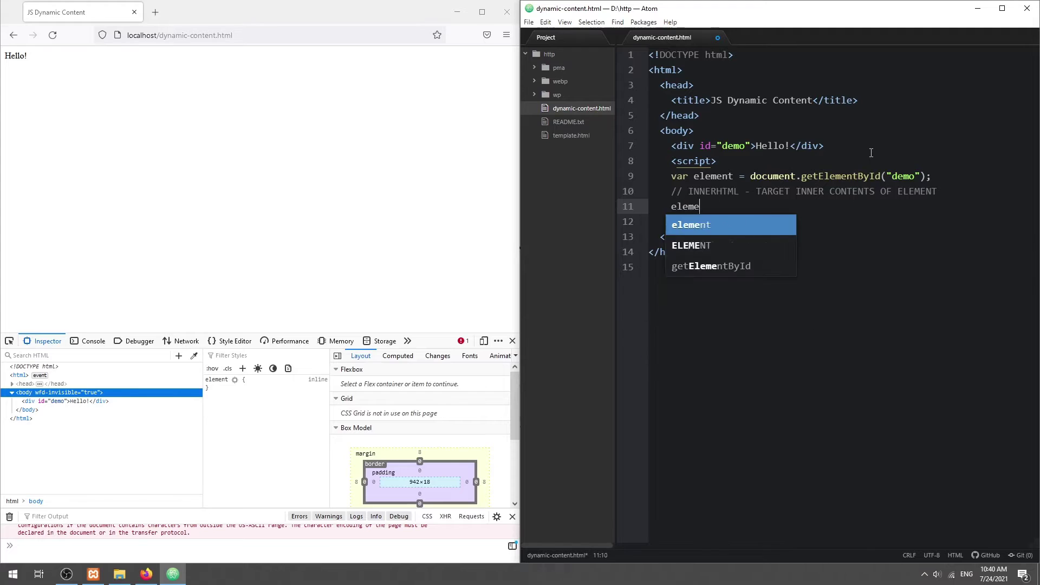
type("nt.innerHTML = \"")
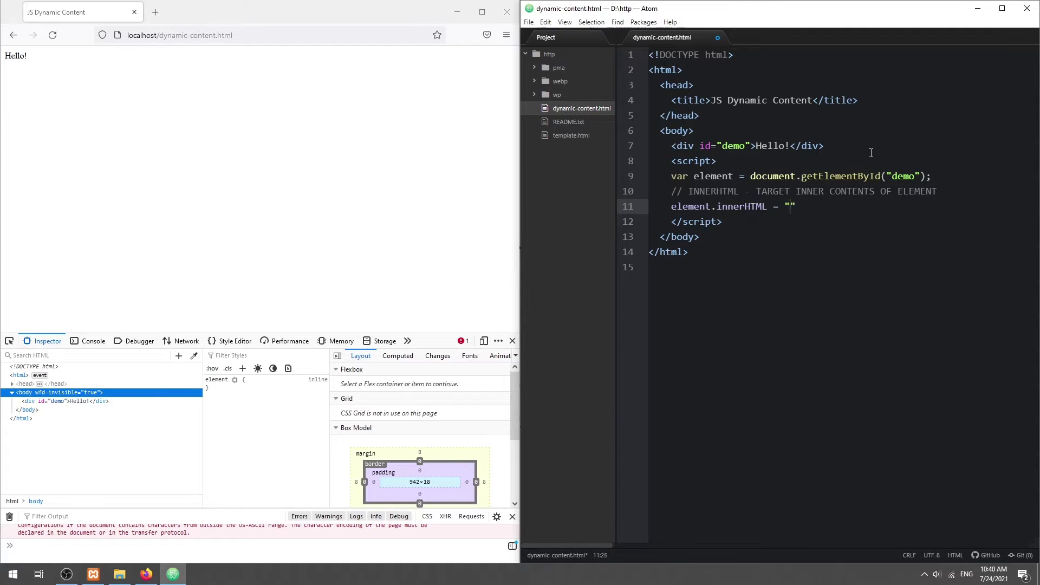
type("Replaced")
Reload Firefox and inspect the demo div now showing Replaced.
left_click(51, 35)
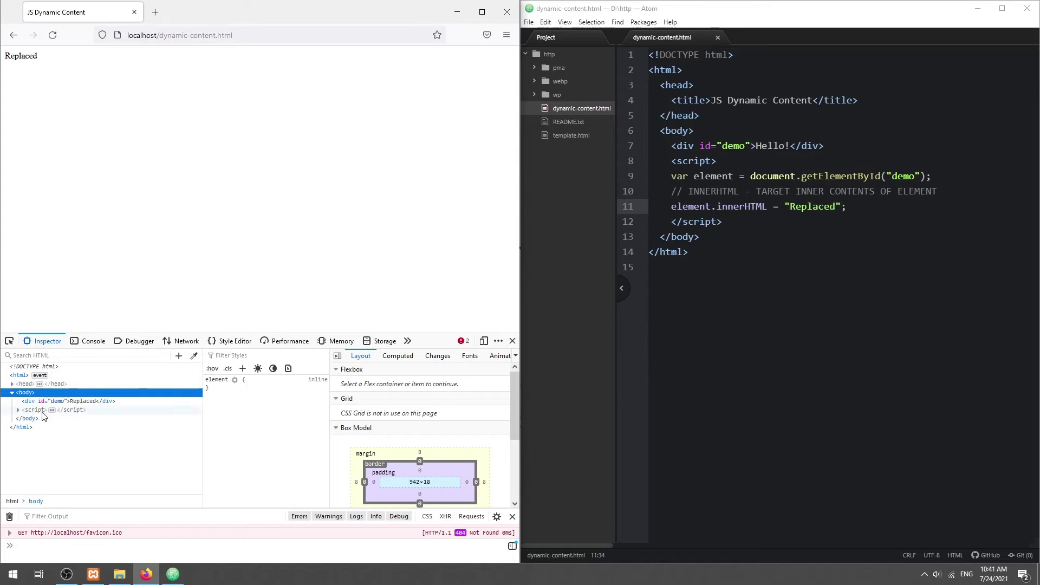
left_click(43, 401)
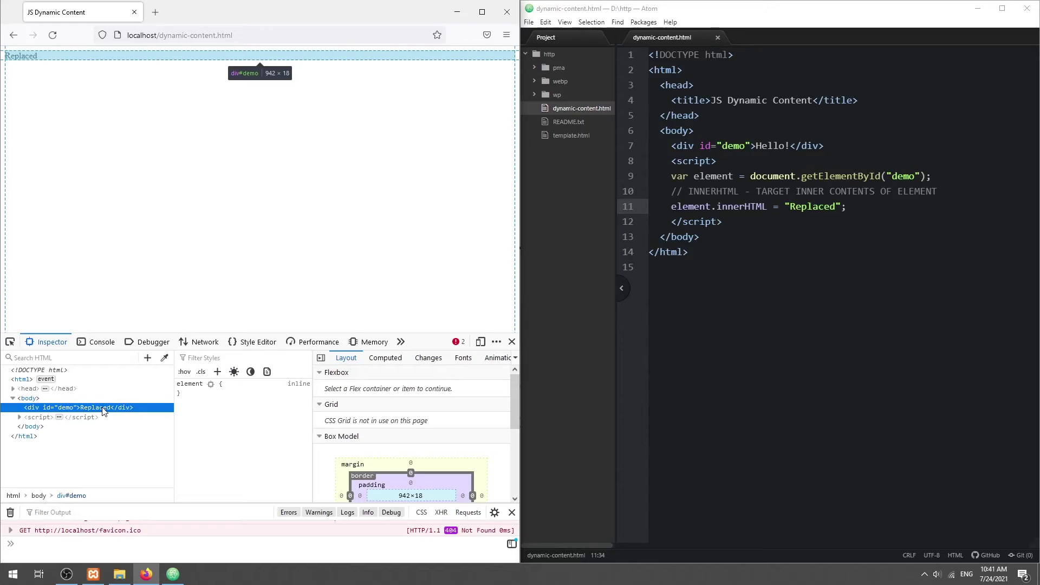
left_click(959, 190)
Switch the assignment to outerHTML with a strong 'Replaced' tag, plus a comment.
key("Return")
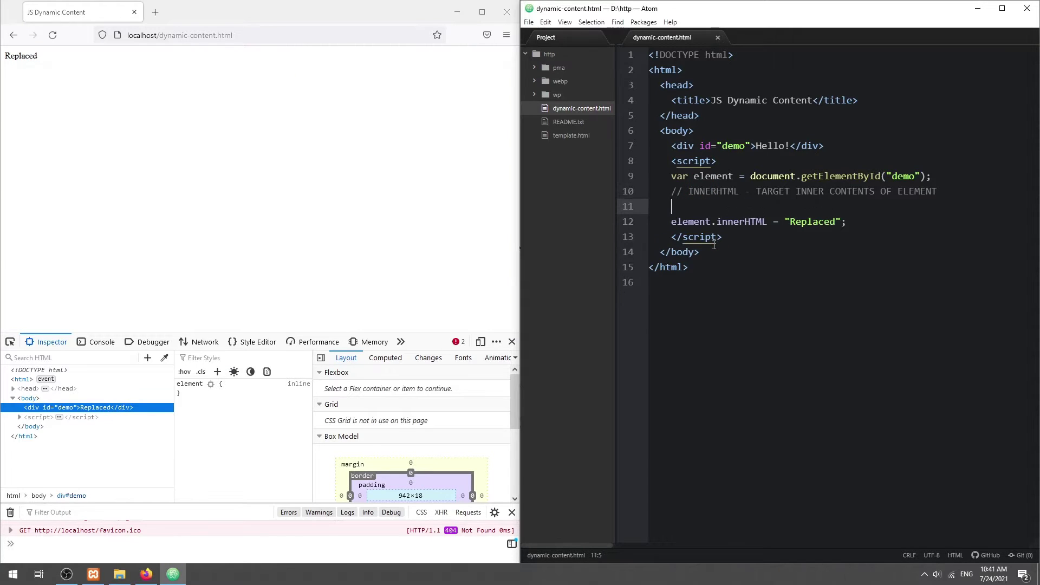
type("//OUTERHTML - ")
type("INCLUSI")
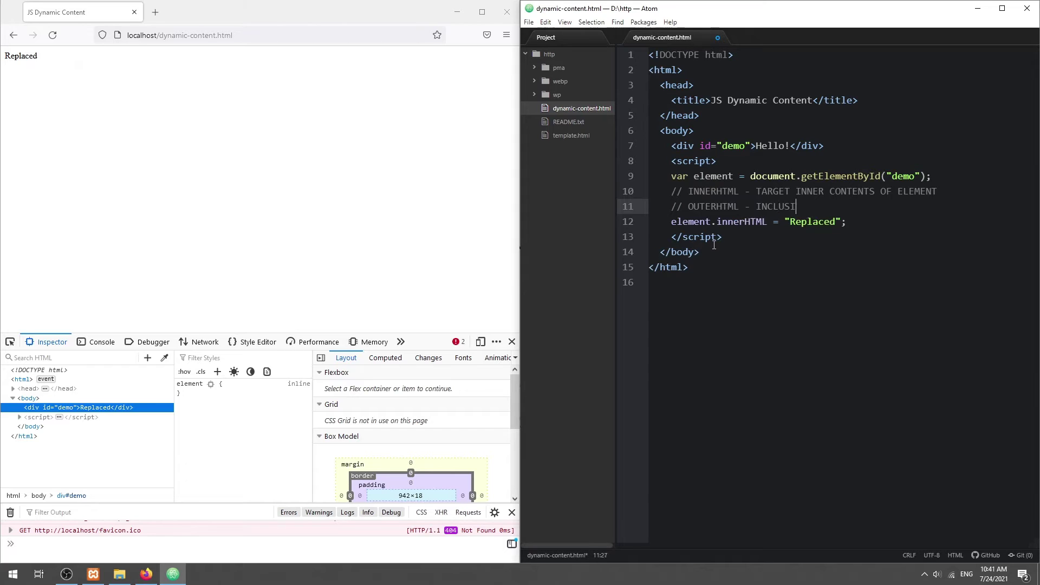
type("TSELF")
key("Down")
key("ctrl+Left")
type("<str")
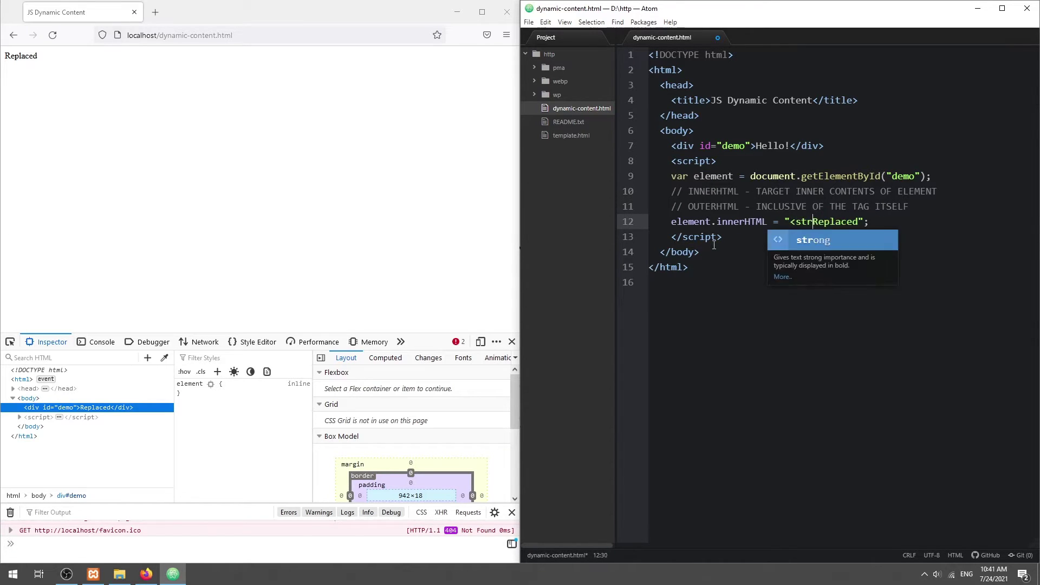
type("ong>Replaced</str")
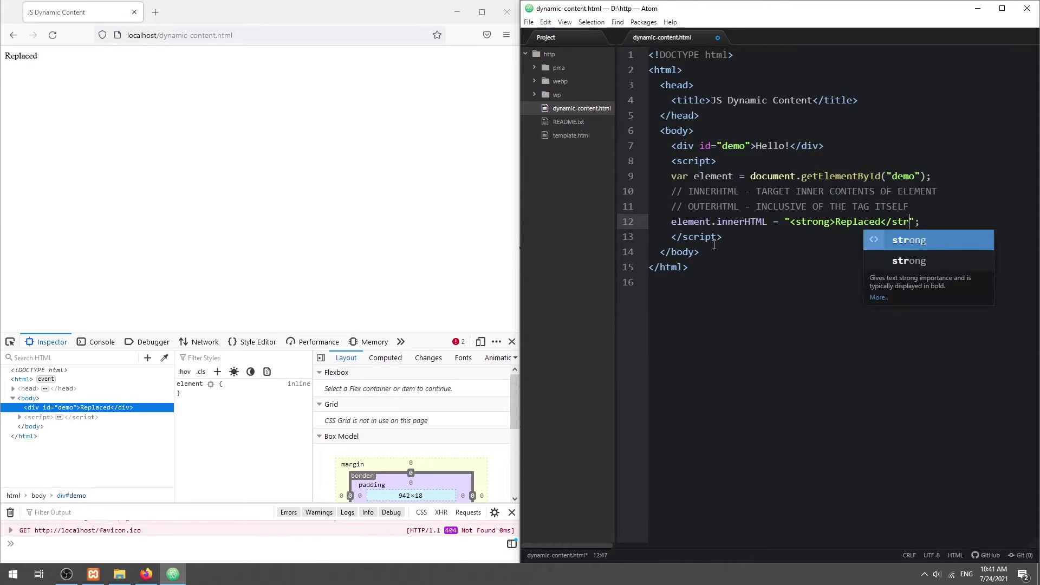
type("ong>")
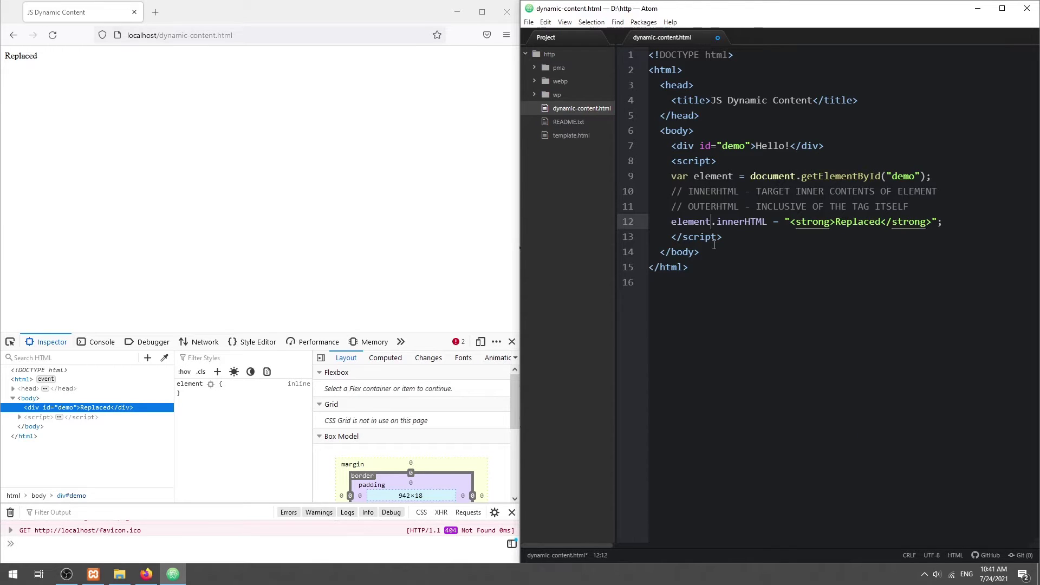
key("Right")
key("ctrl+shift+Right")
type("outer")
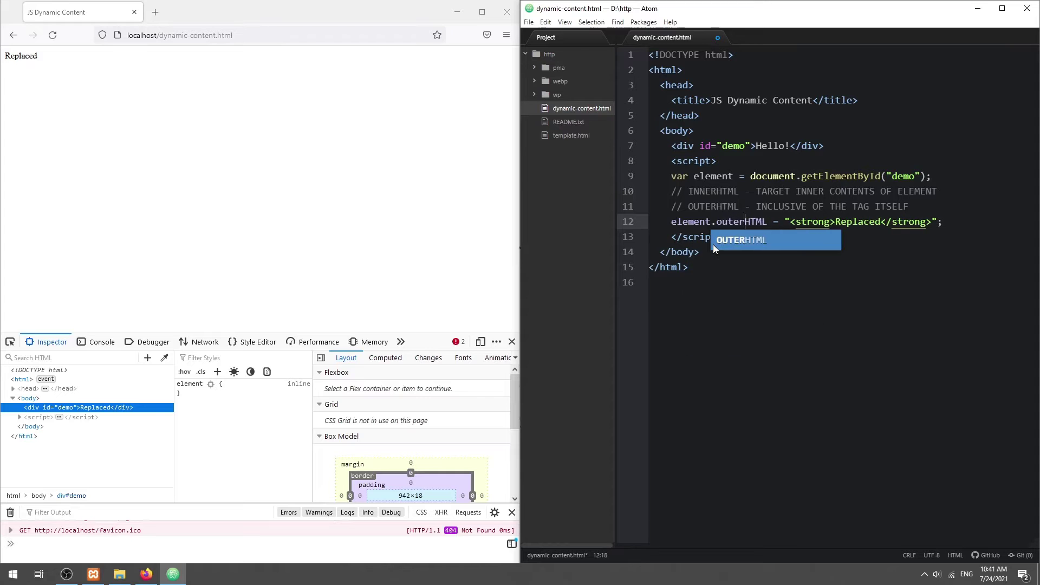
Reload Firefox and confirm the strong Replaced node has replaced the div.
left_click(53, 35)
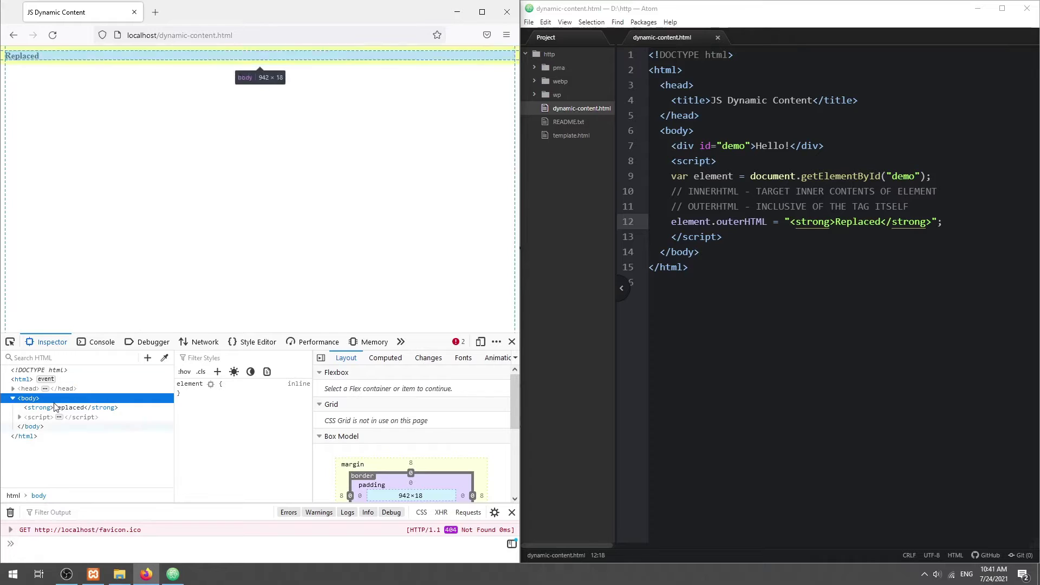
left_click(47, 408)
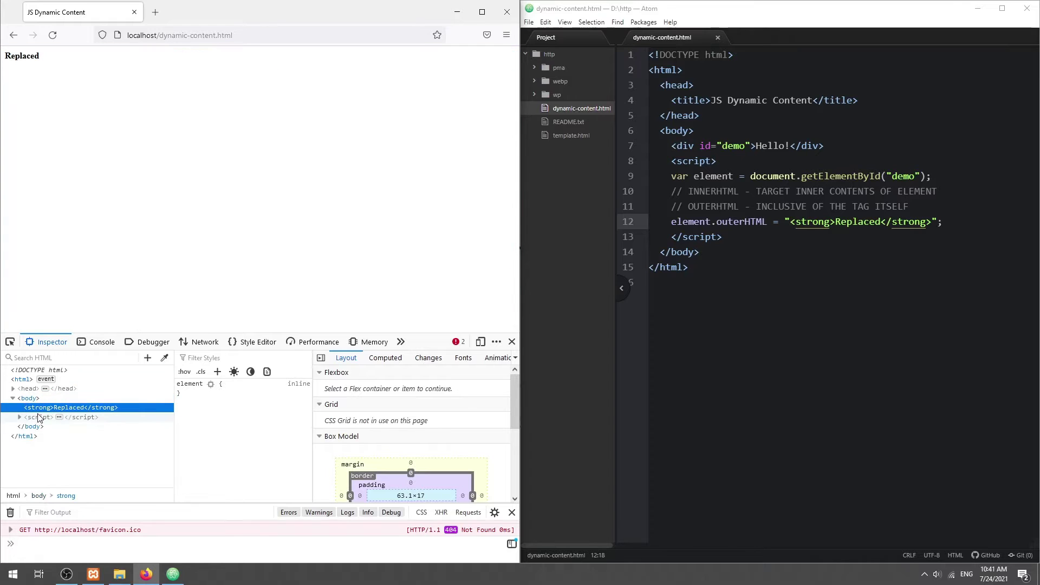
key("alt")
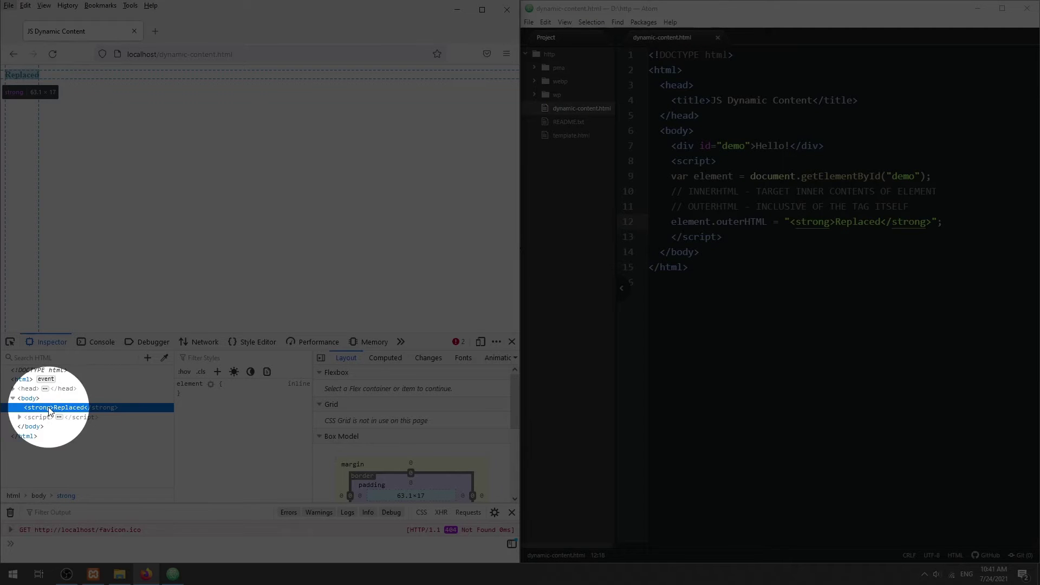
left_click(49, 411)
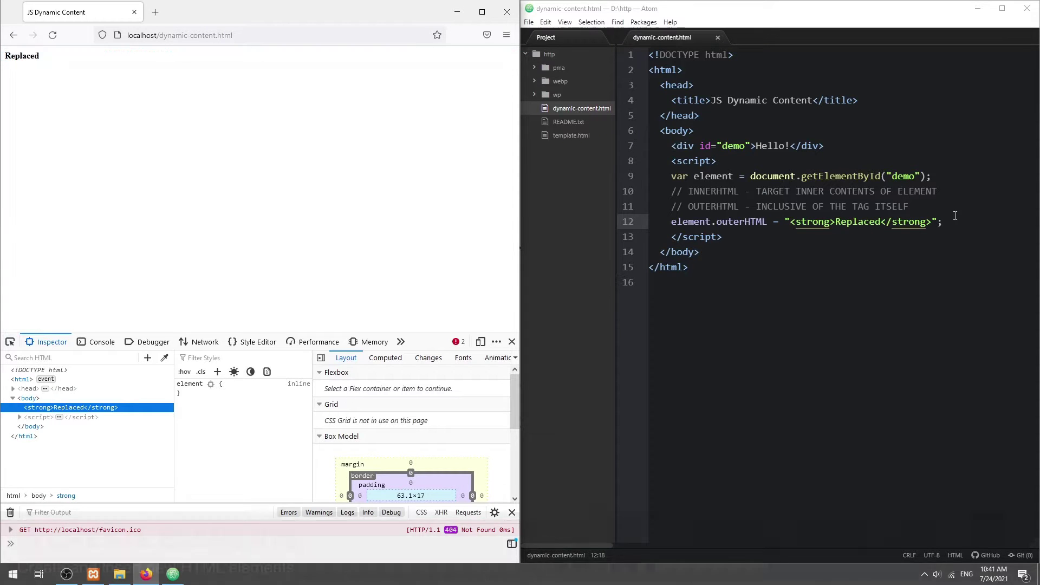
left_click_drag(943, 222, 752, 176)
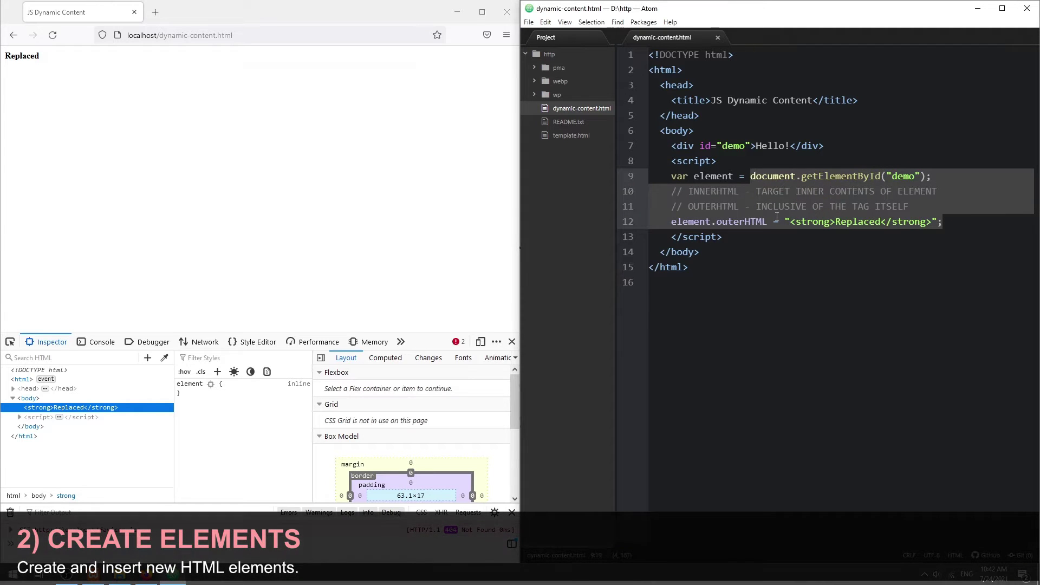
Replace the old code with a createElement('strong') whose innerHTML is 'Created', and save.
key("ctrl+shift+Right")
key("shift+Right")
key("Delete")
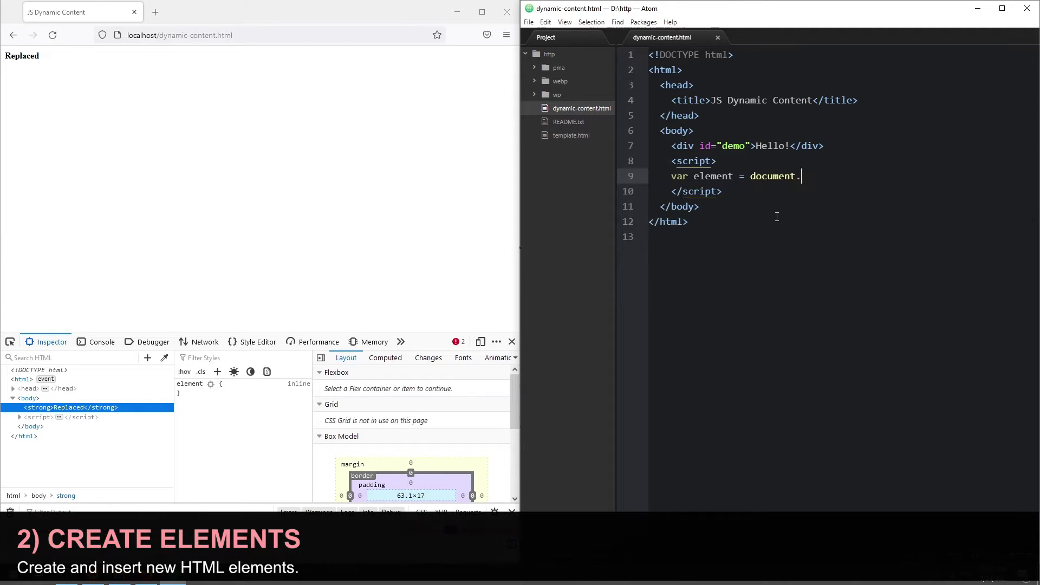
type("createElement")
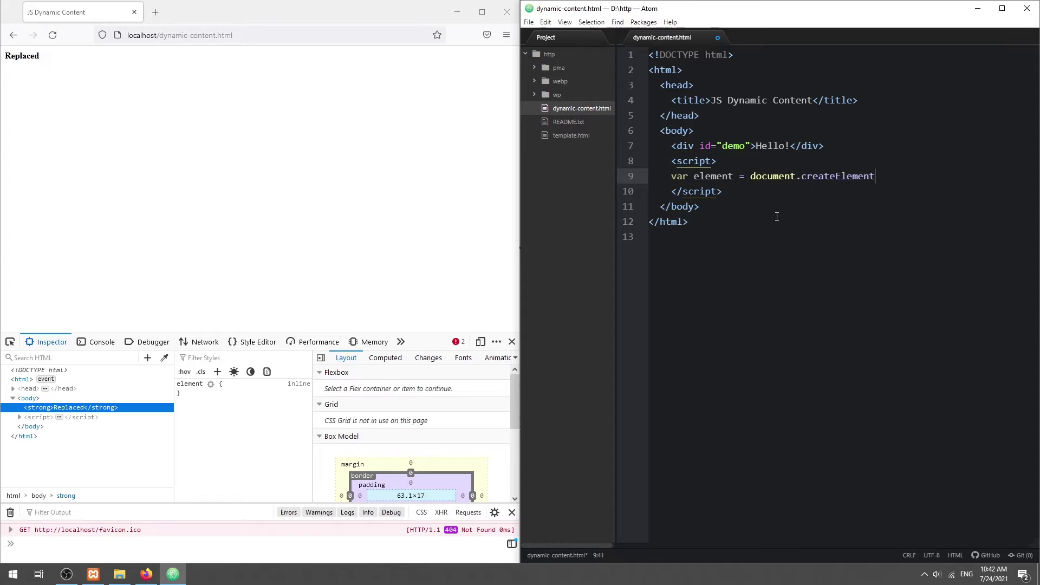
type("(\"strong\");")
key("End")
key("Return")
type("element.innerH")
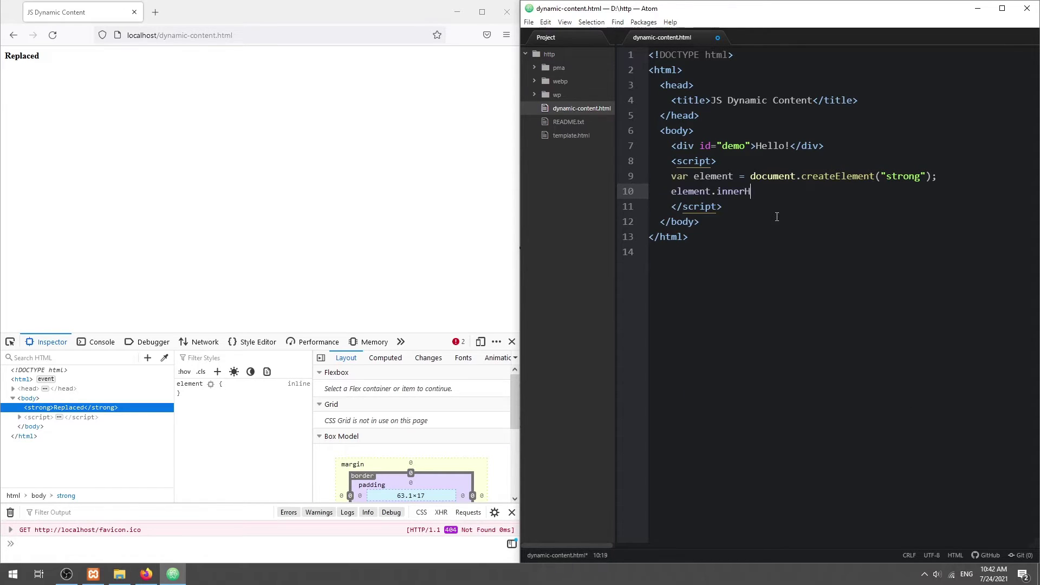
type("TML = \"")
type("Created")
key("End")
type(";")
key("Return")
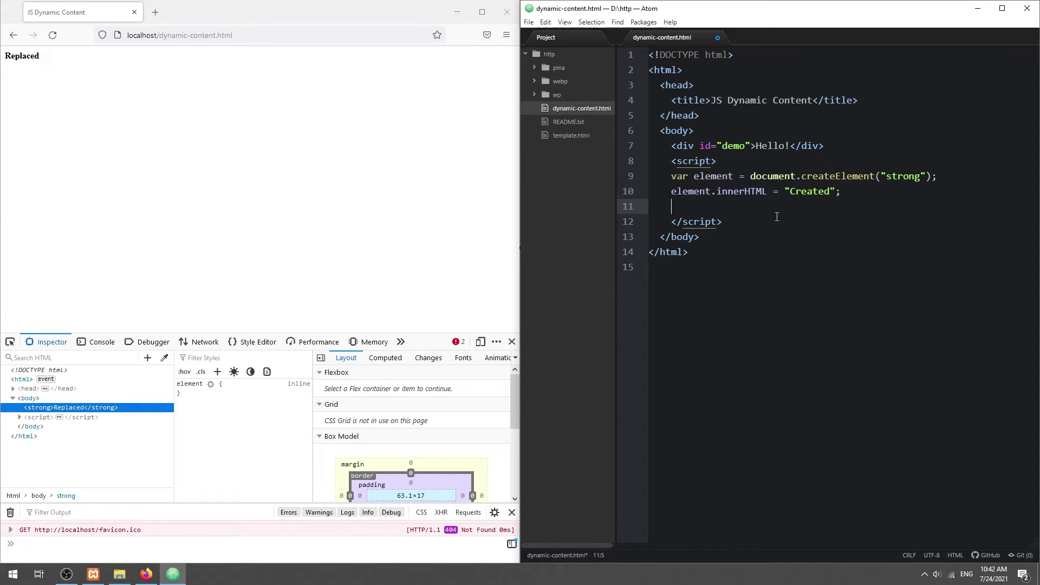
type("console.log();")
key("Left")
key("Left")
type("ele")
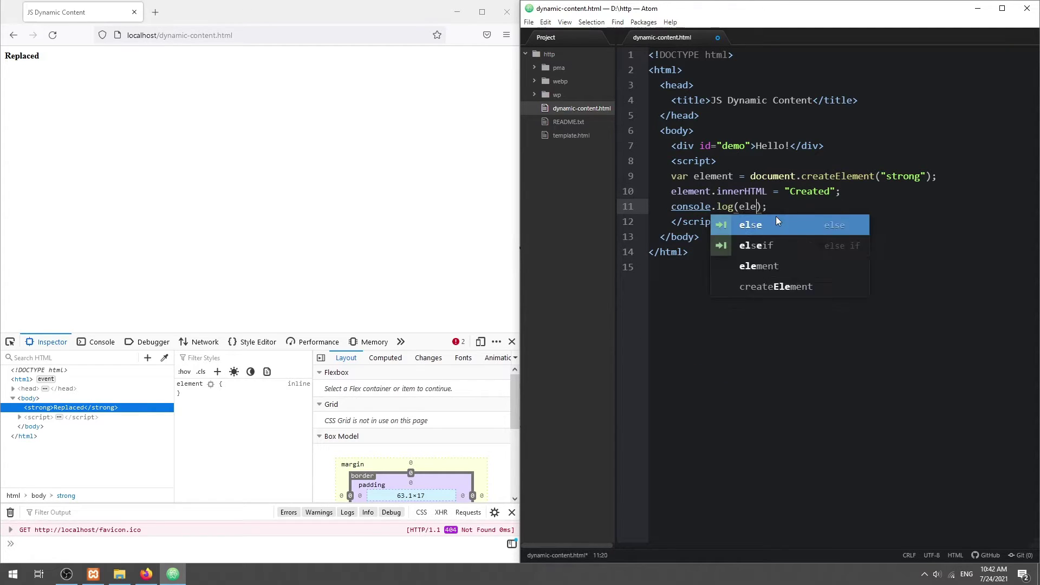
type("ment")
key("ctrl+s")
Reload Firefox with the developer console showing to run the script.
left_click(102, 342)
left_click(77, 142)
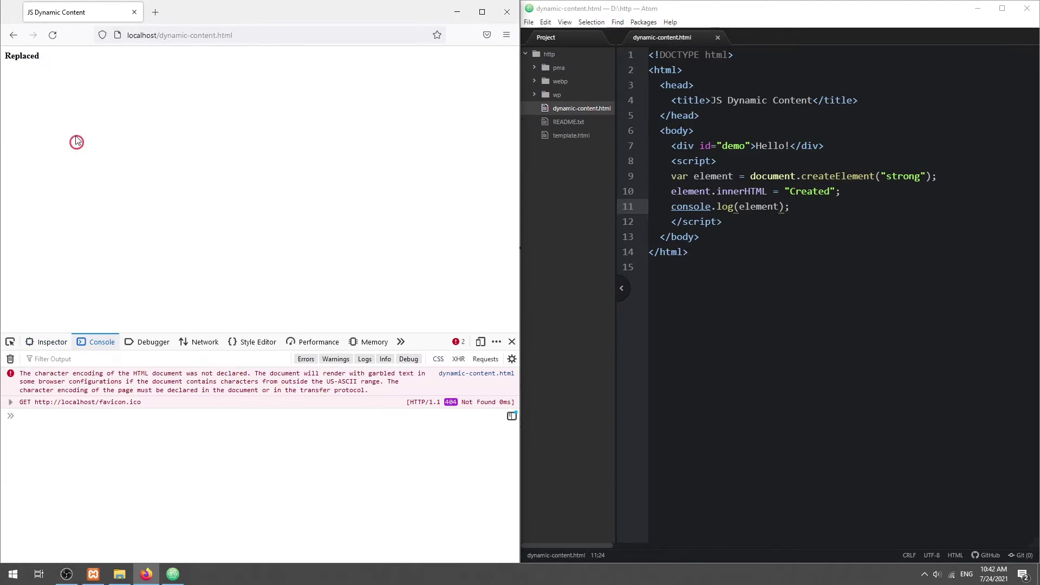
left_click(51, 36)
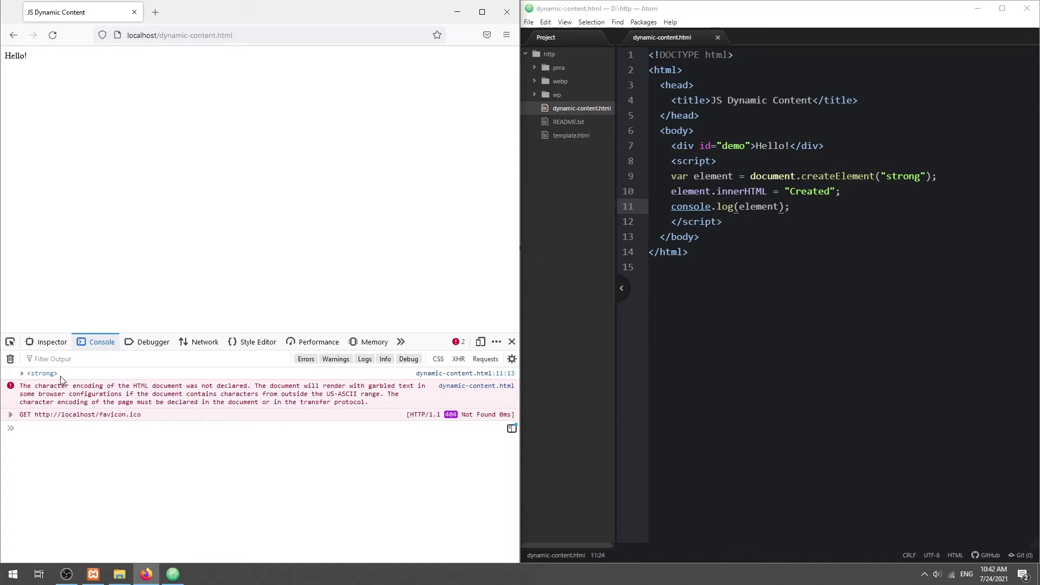
Swap the console.log line for appendChild to the demo div, save, and reload.
left_click(816, 206)
key("shift+Home")
key("BackSpace")
type("document.")
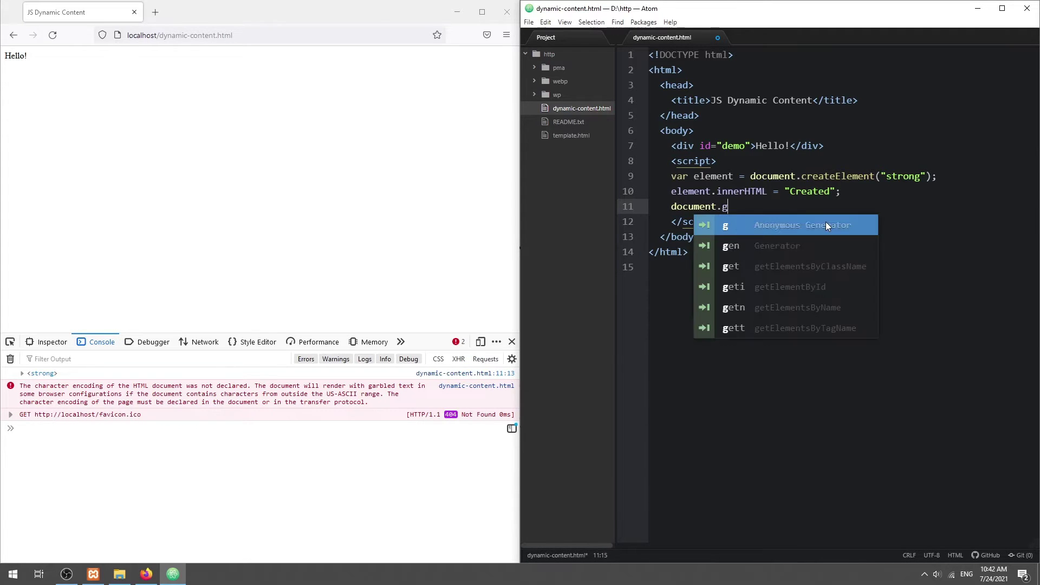
type("ge")
key("Return")
key("BackSpace")
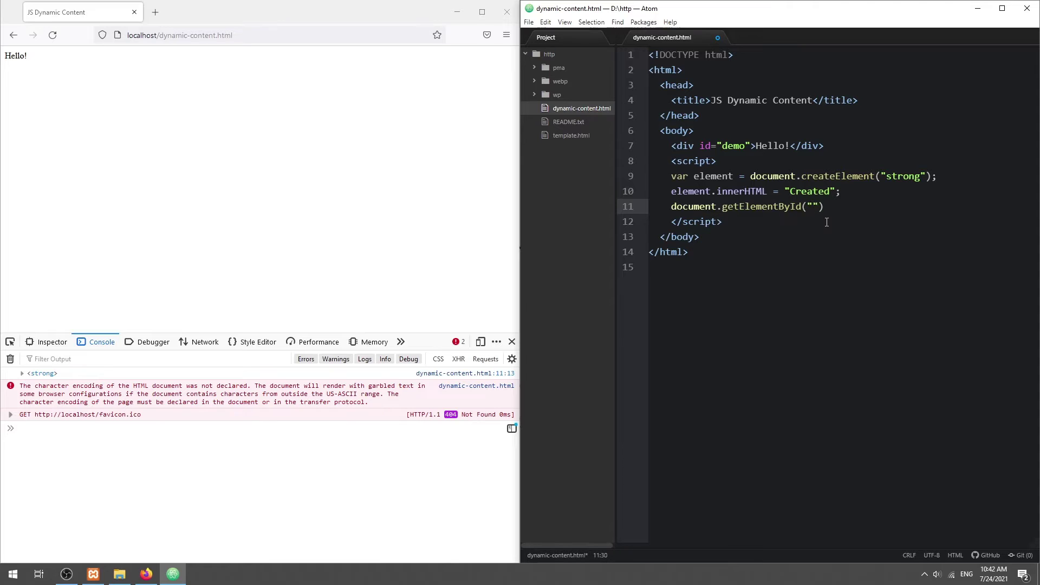
type("demo")
key("Up")
key("Down")
key("Left")
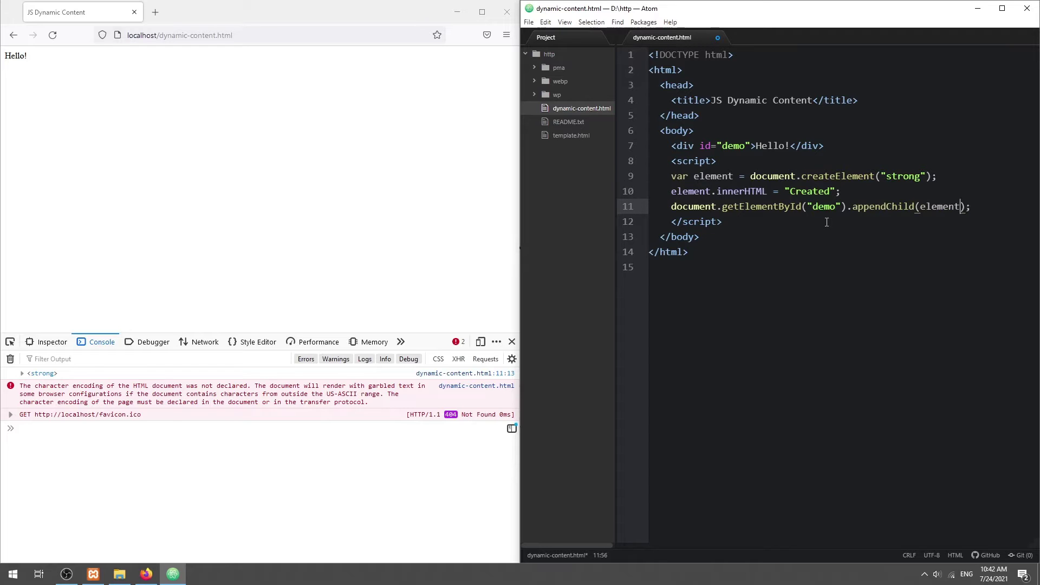
left_click(52, 35)
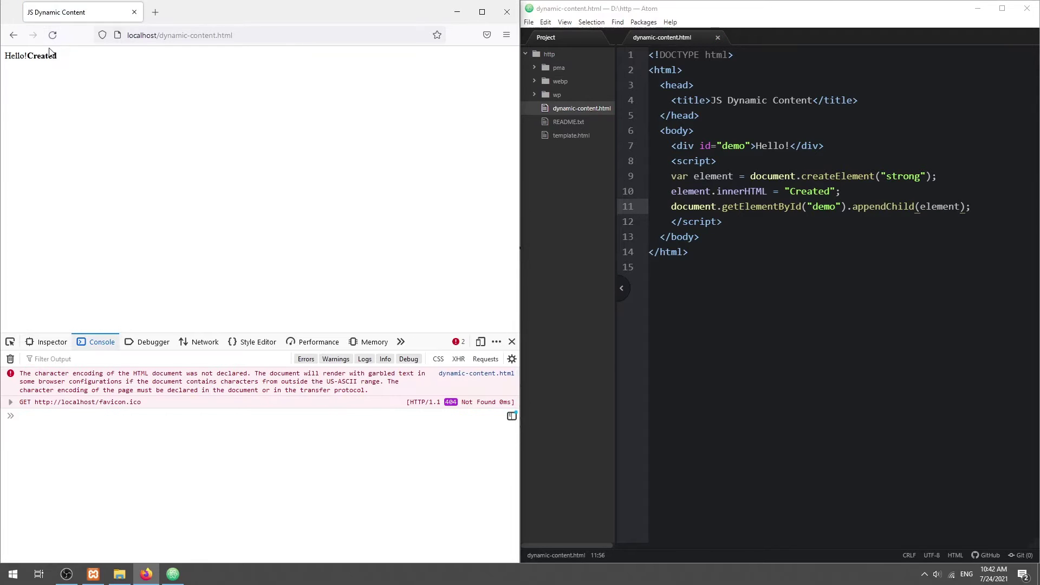
Inspect the Created text to see the strong node inside div#demo after Hello!
key("alt")
left_click(34, 73)
right_click(39, 58)
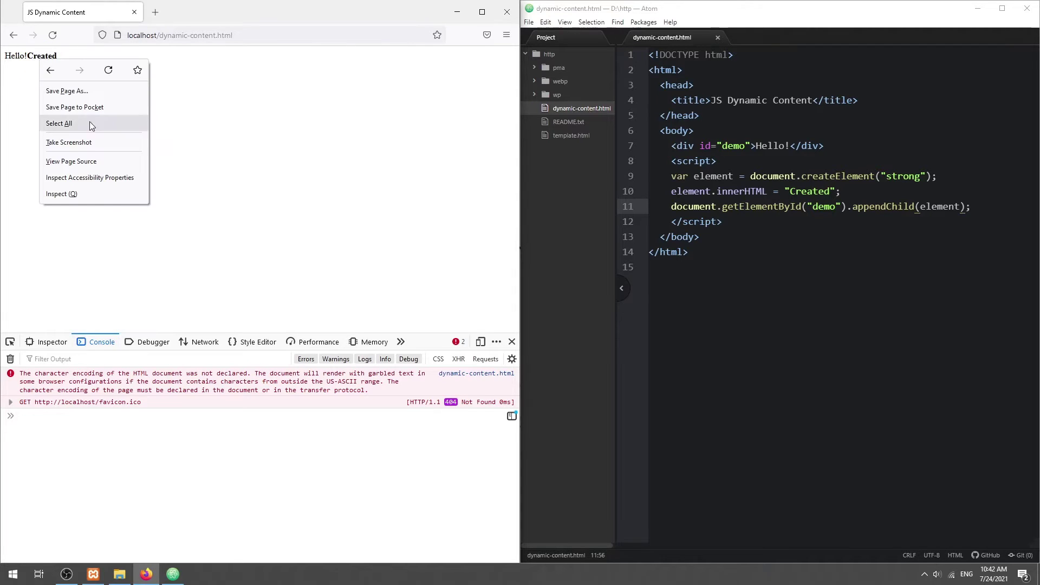
left_click(79, 193)
key("alt")
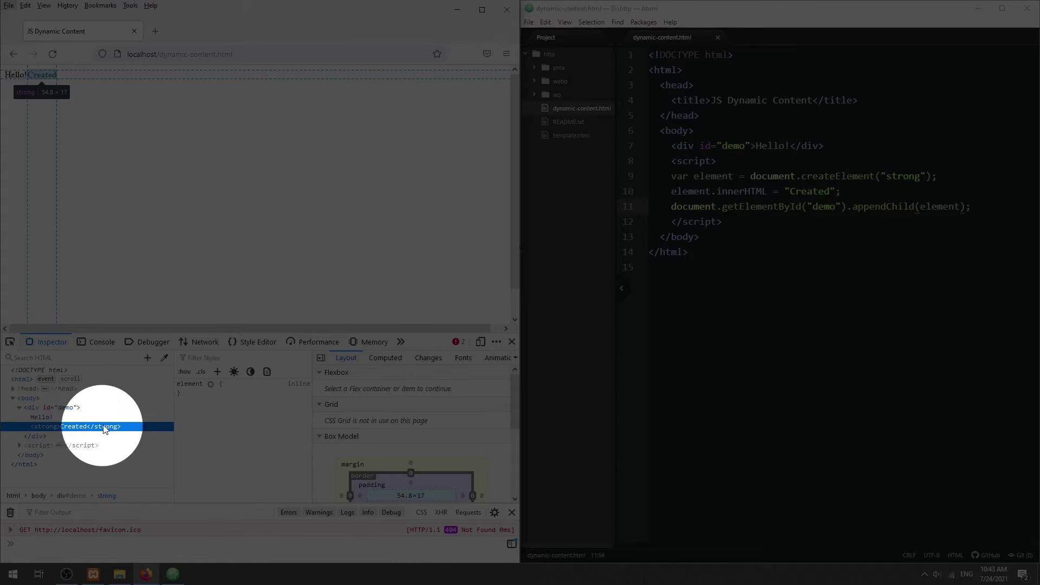
left_click(56, 433)
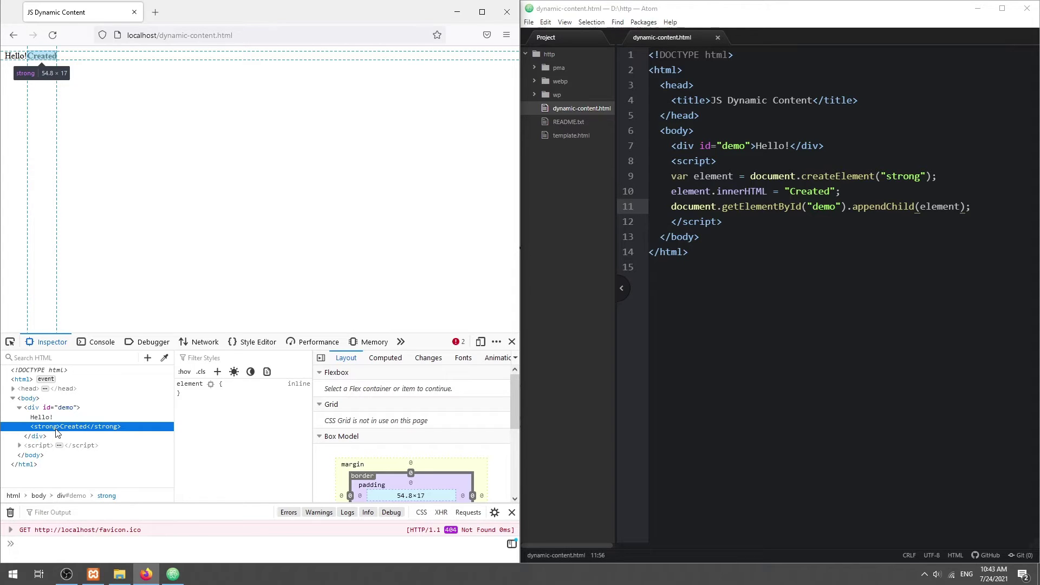
left_click(119, 574)
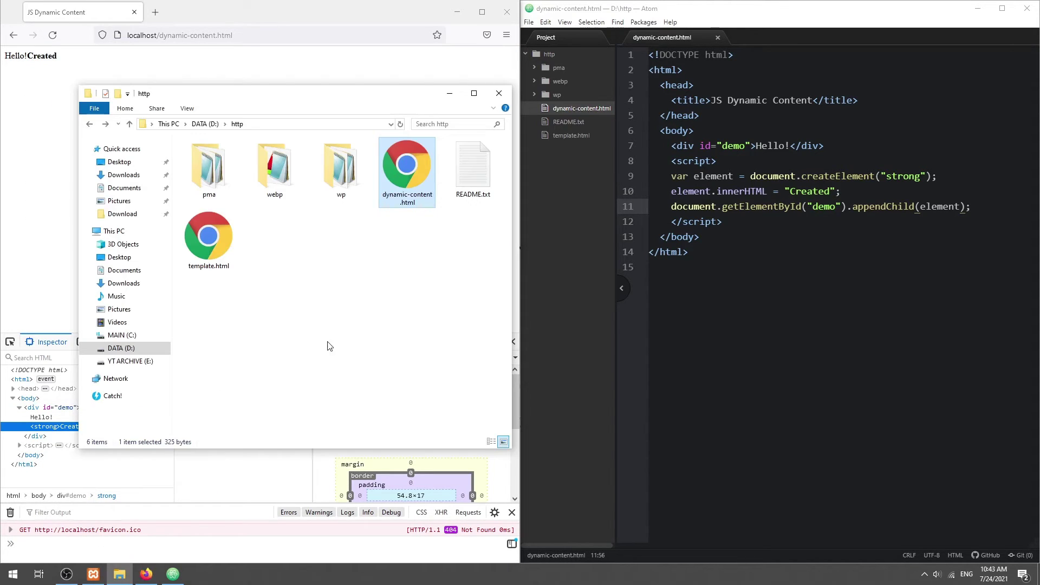
Create dummy.html in the http folder and give it a strong 'Loaded via AJAX' line.
right_click(333, 314)
left_click(380, 467)
left_click(542, 457)
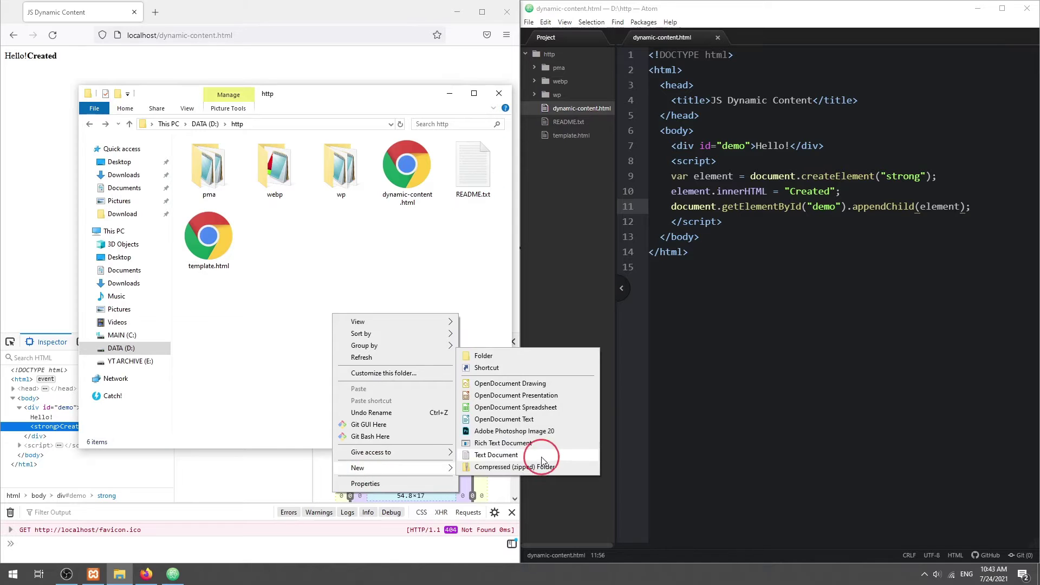
type("dumm")
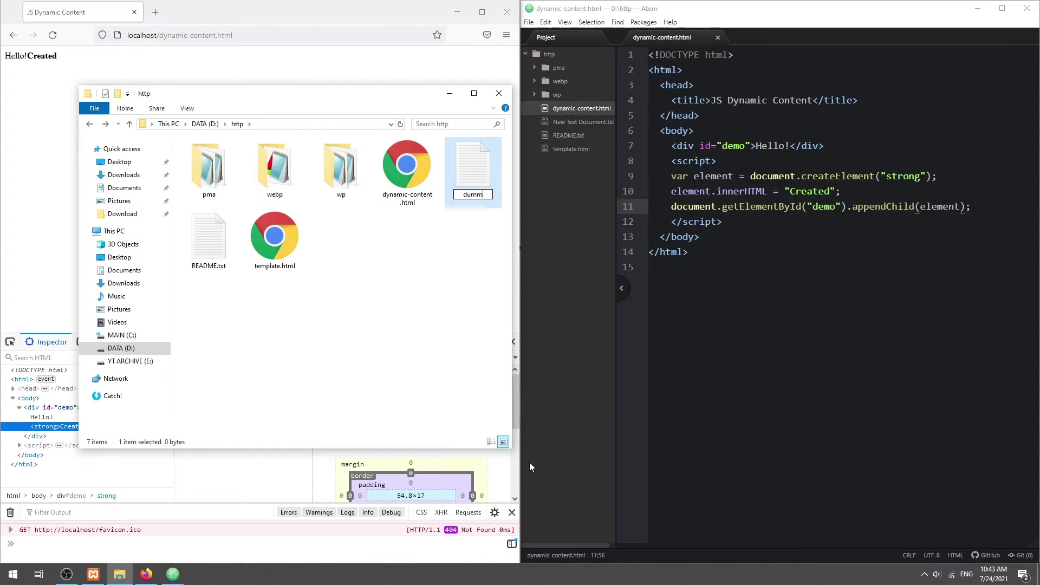
type("y.html")
key("Return")
key("Return")
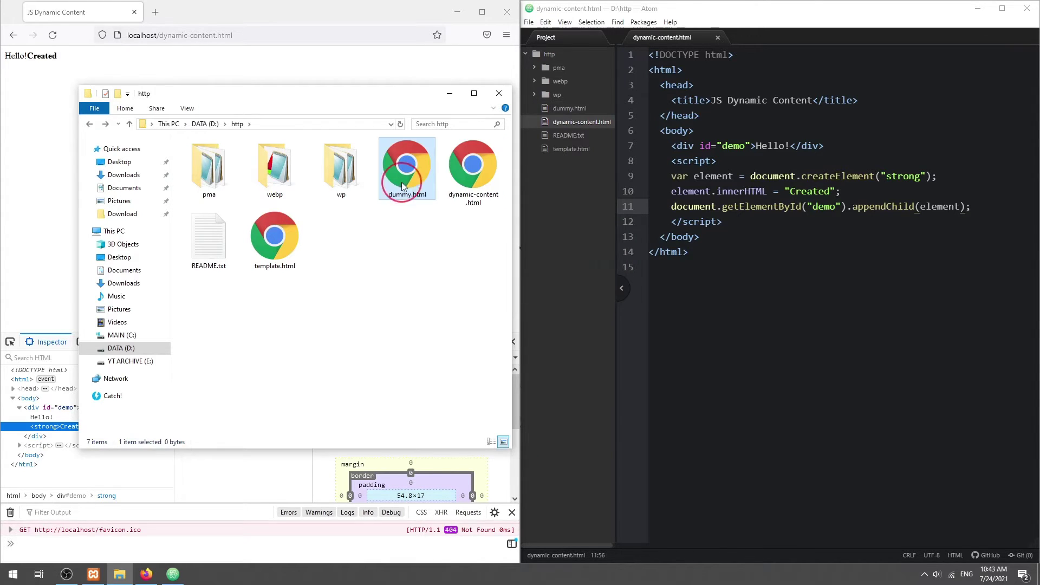
mouse_move(402, 182)
left_mouse_down()
mouse_move(826, 36)
mouse_move(803, 127)
left_mouse_up()
type("<stron")
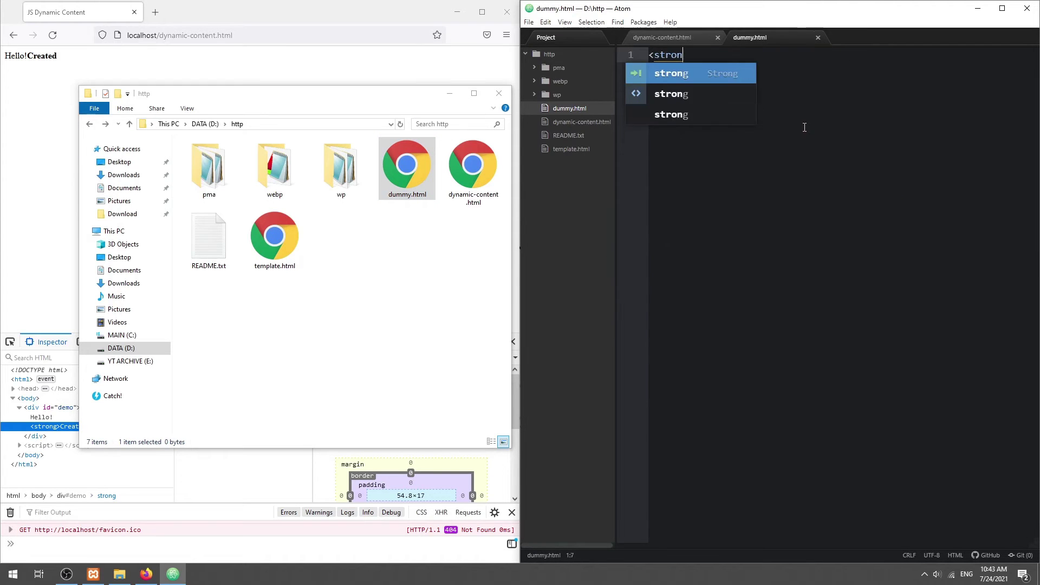
type("g></strong>")
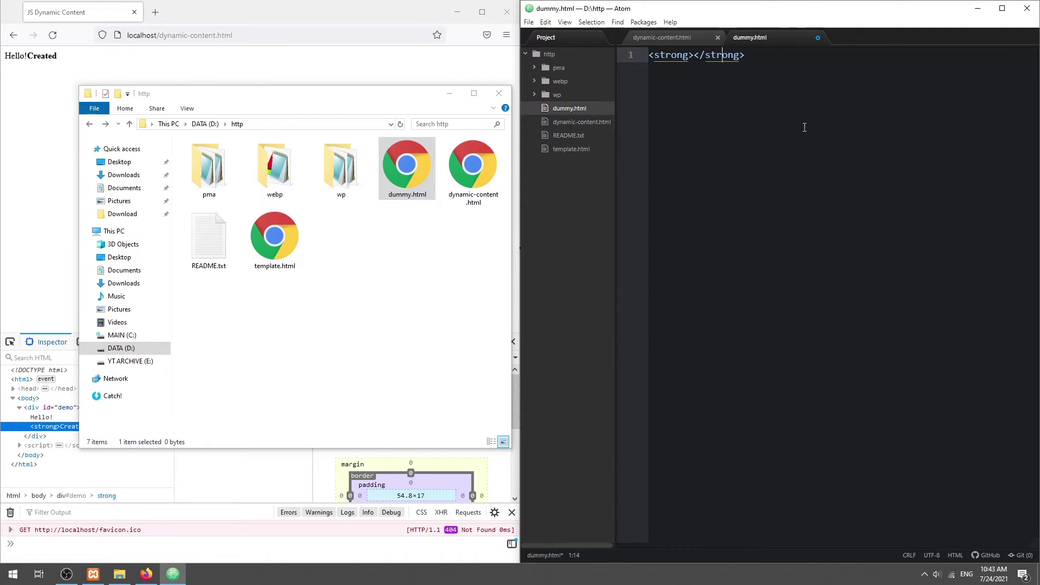
type("Loaded via A")
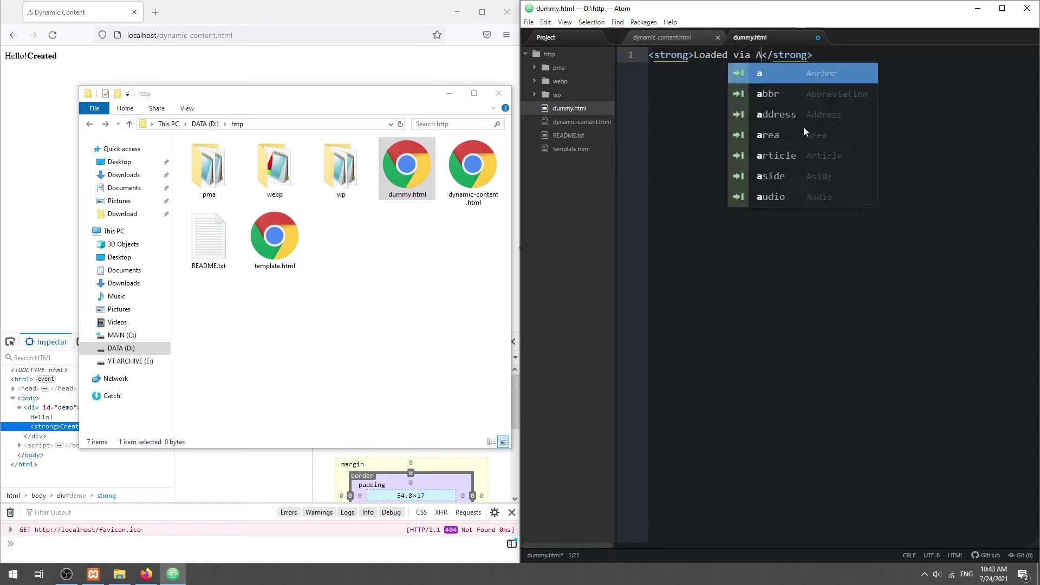
type("JAX")
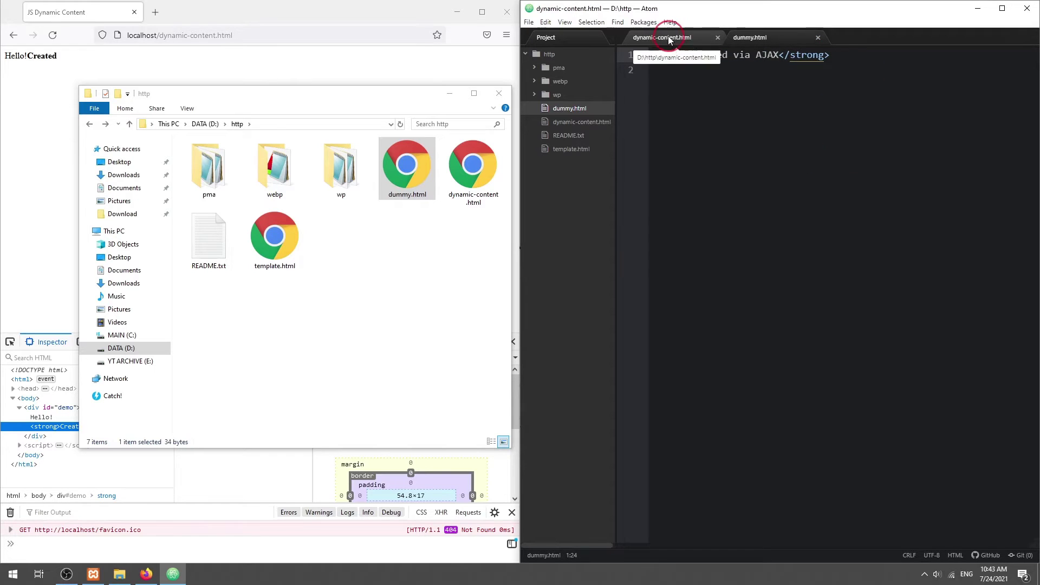
left_click(668, 37)
Delete the div's Hello! text and the old script statements.
double_click(771, 146)
key("BackSpace")
key("Delete")
key("Down")
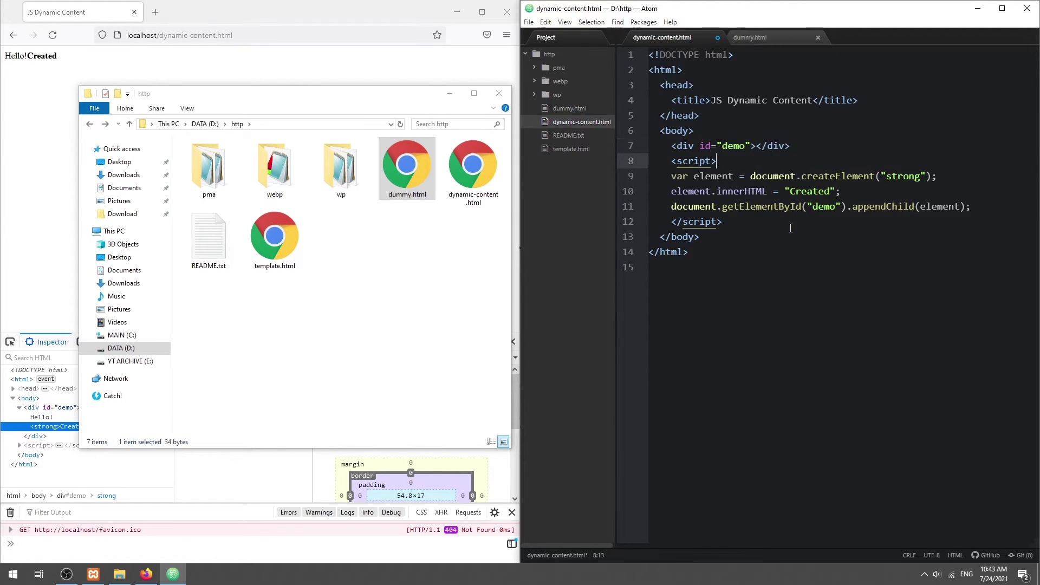
key("Down")
key("shift+End")
key("shift+Down")
key("shift+Down")
key("shift+End")
key("BackSpace")
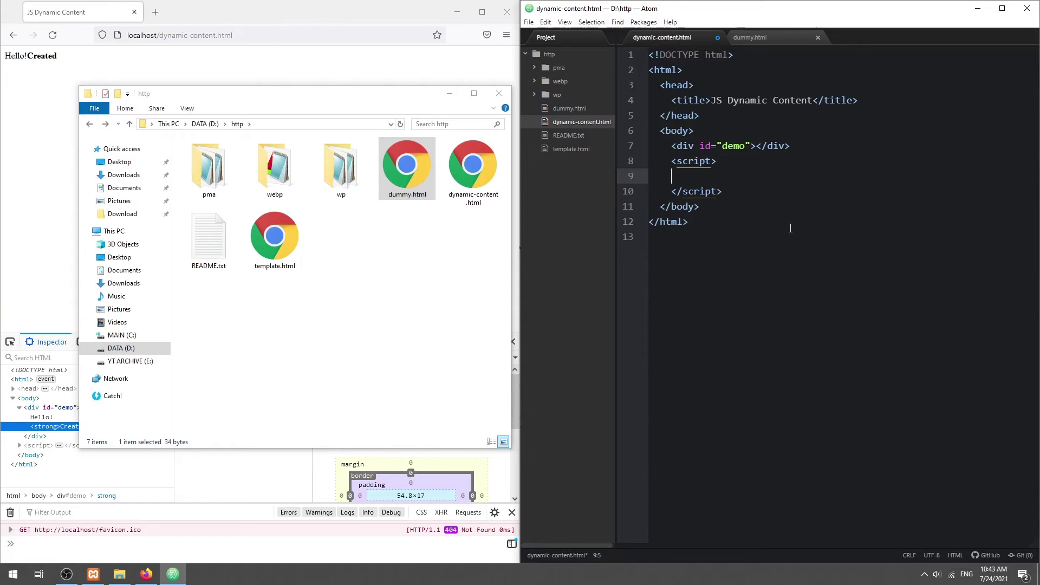
type("var xhr")
type(" = new XMLHttpRequest();")
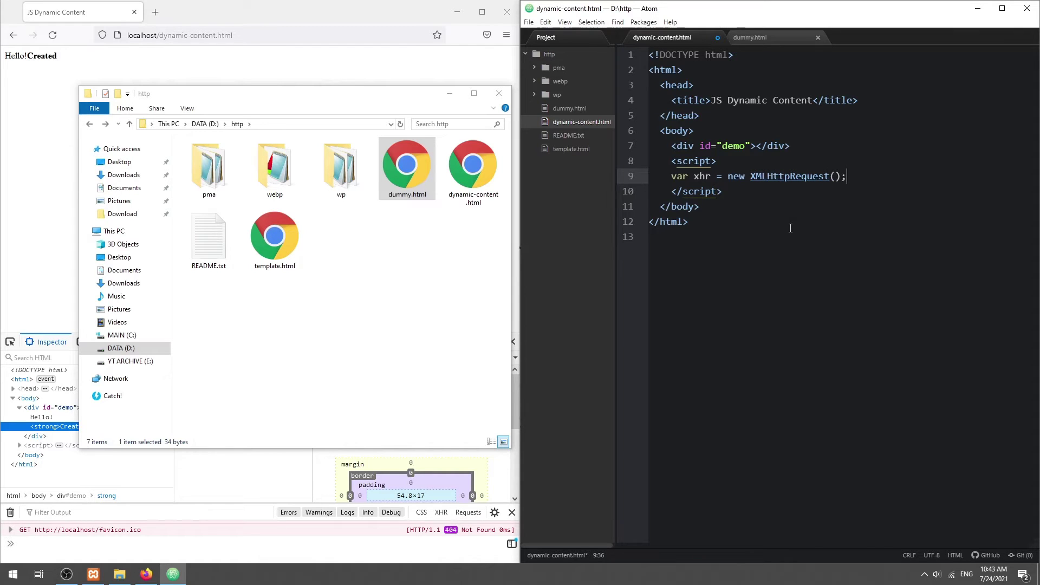
Write an XMLHttpRequest that opens dummy.html, fills #demo on load, and sends.
key("Return")
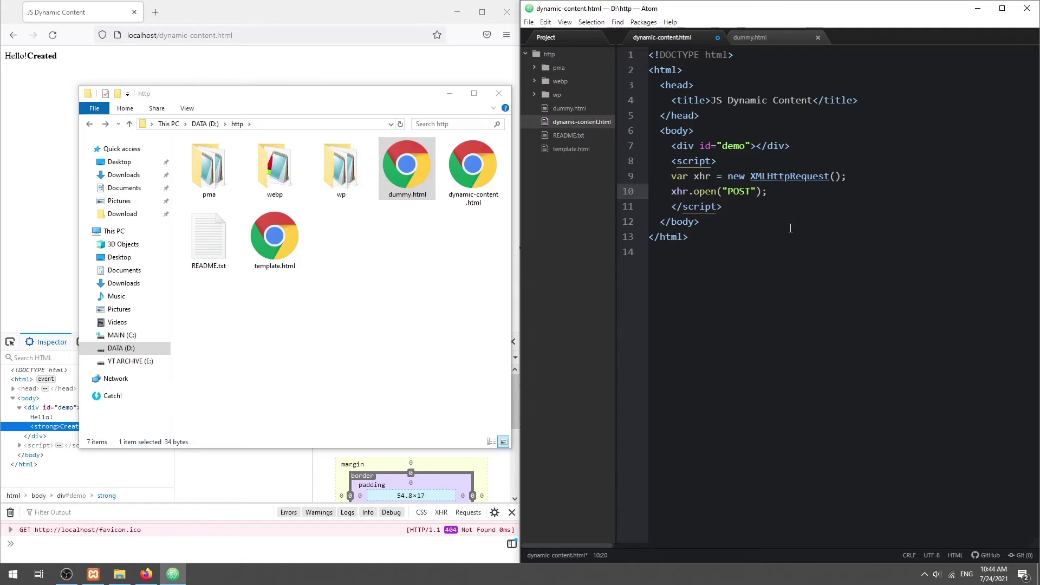
type("dummy.html")
key("Return")
type("xhr.onload = function () {};")
key("Left")
key("Left")
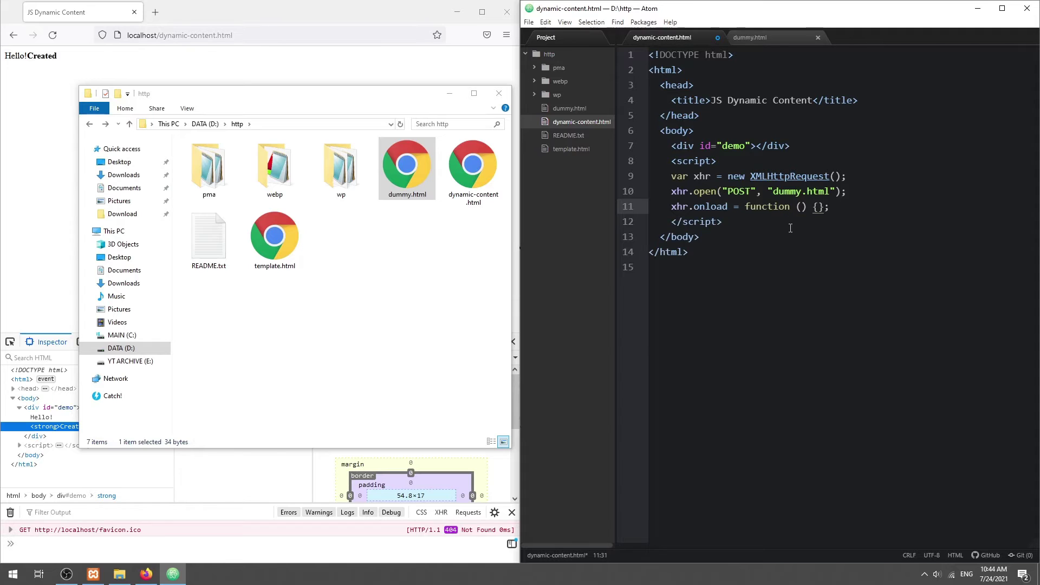
key("Return")
type("docum")
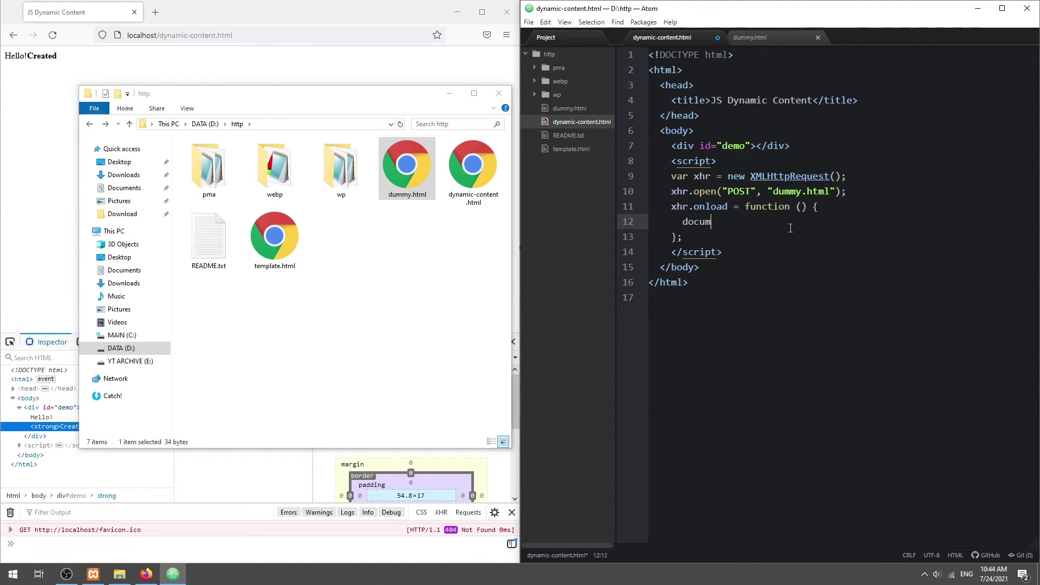
type("ent.get")
key("Down")
key("Down")
key("Up")
key("Tab")
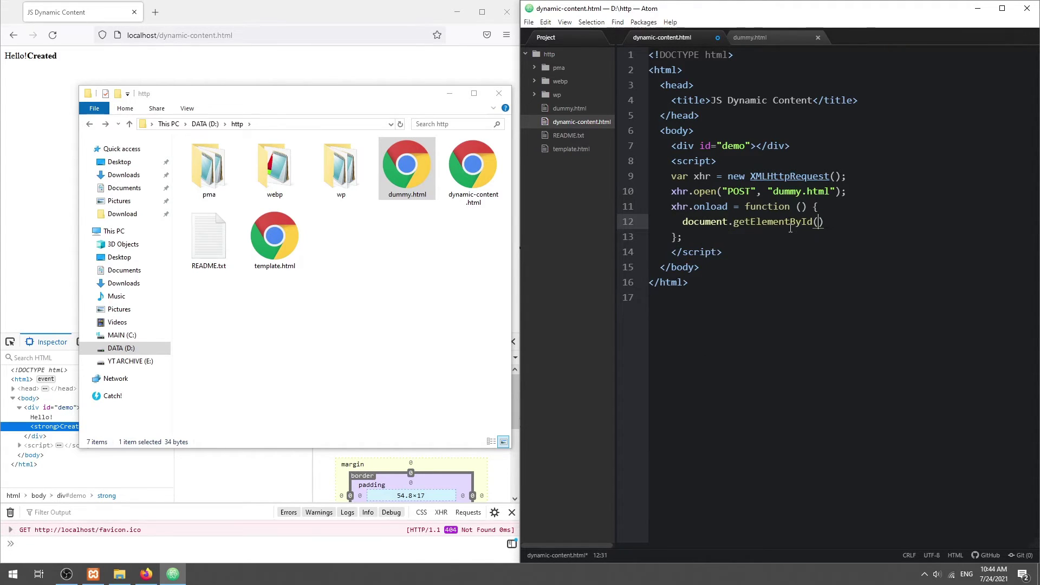
type(".in")
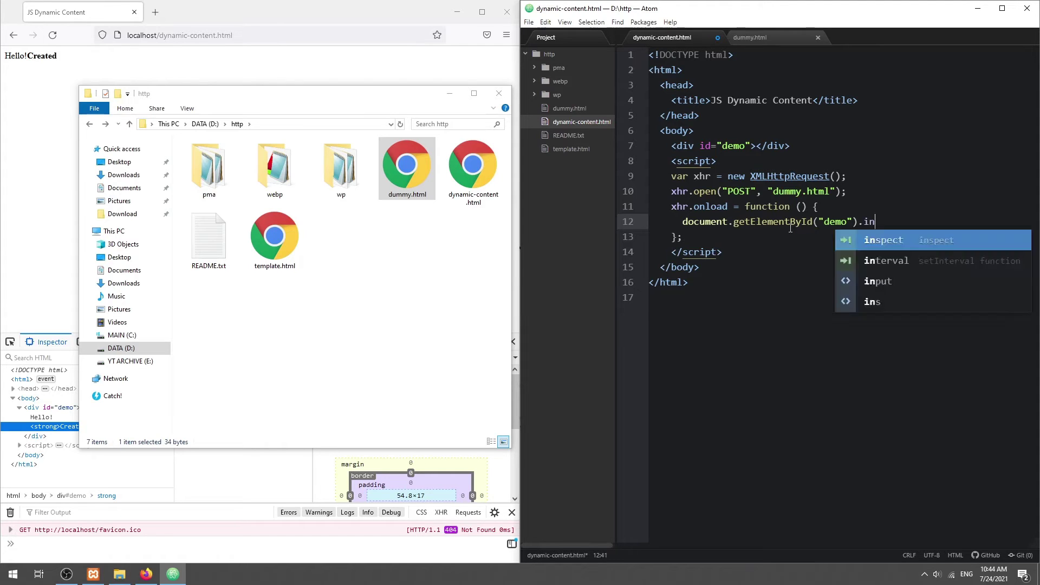
type("ns")
type("HTML = ")
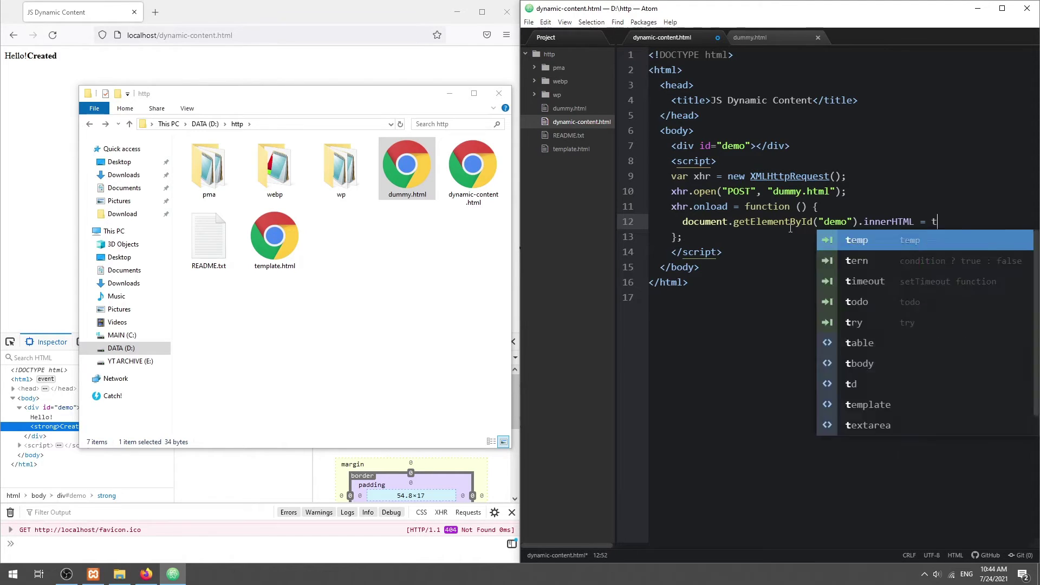
type("this.response;")
key("Down")
key("Return")
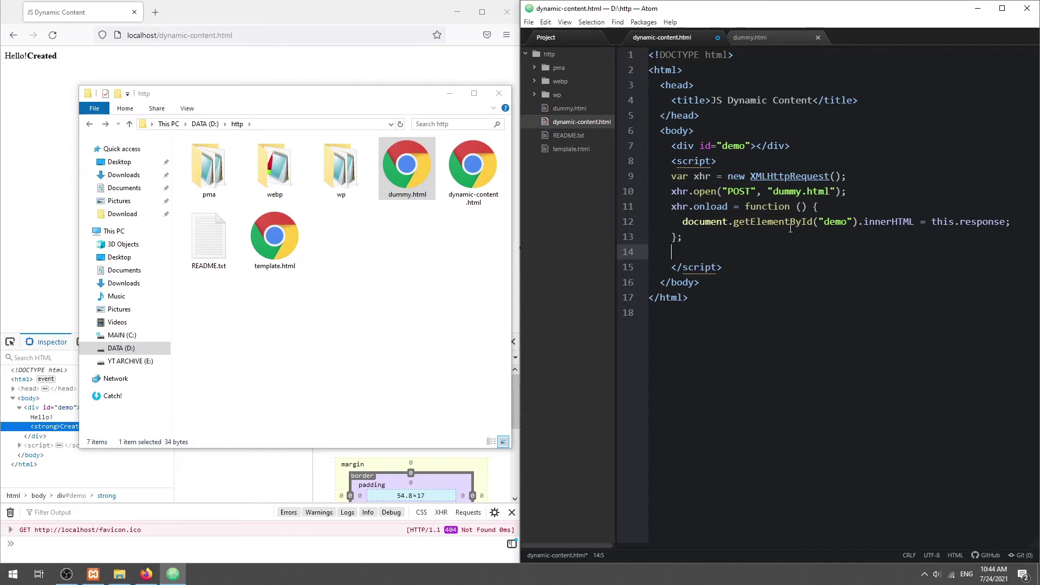
type("xhr.send();")
left_click(39, 87)
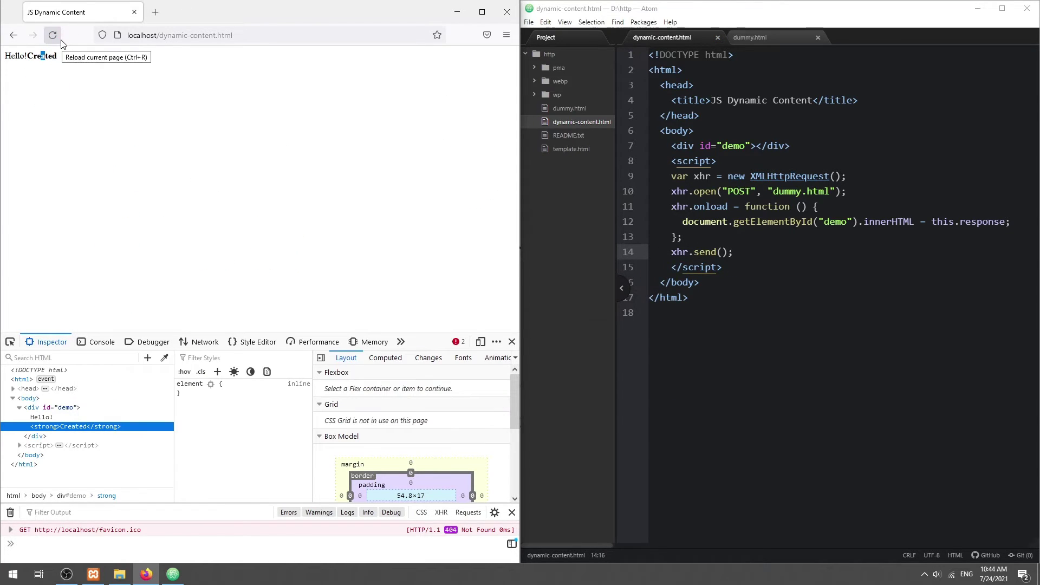
Reload Firefox and inspect the strong node reading 'Loaded via AJAX'.
left_click(62, 42)
key("alt")
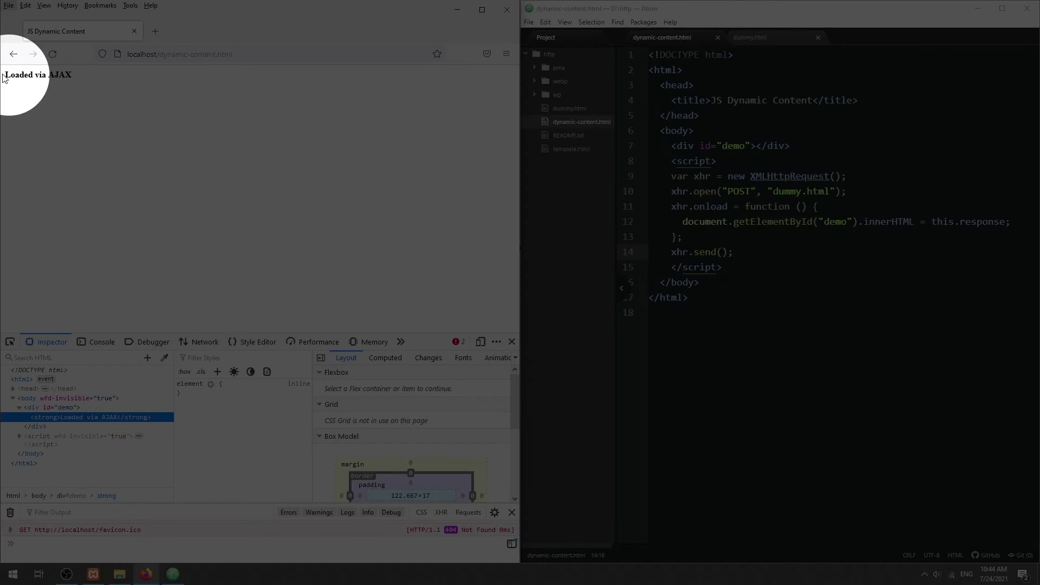
left_click(87, 88)
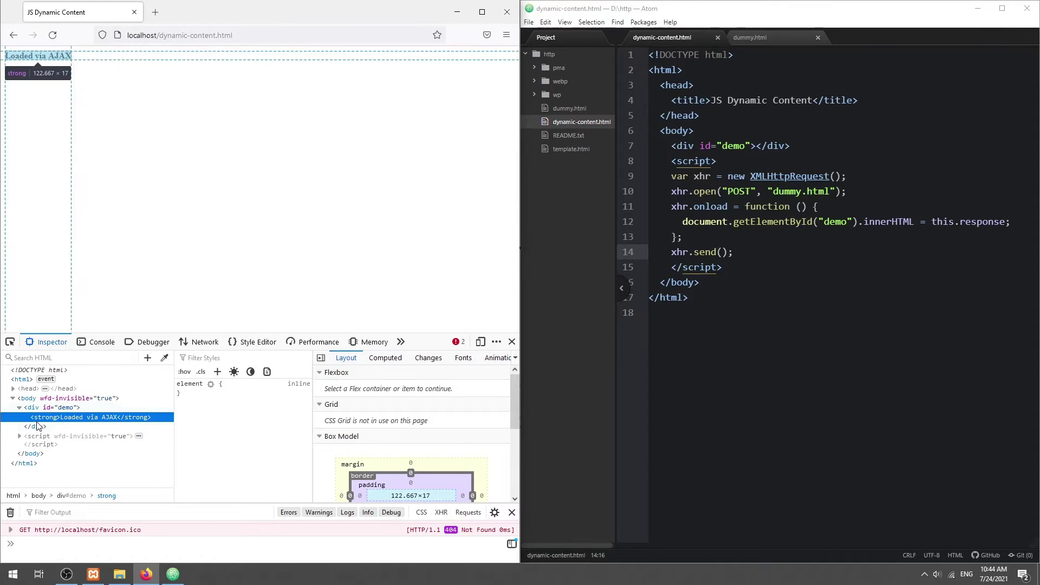
key("alt")
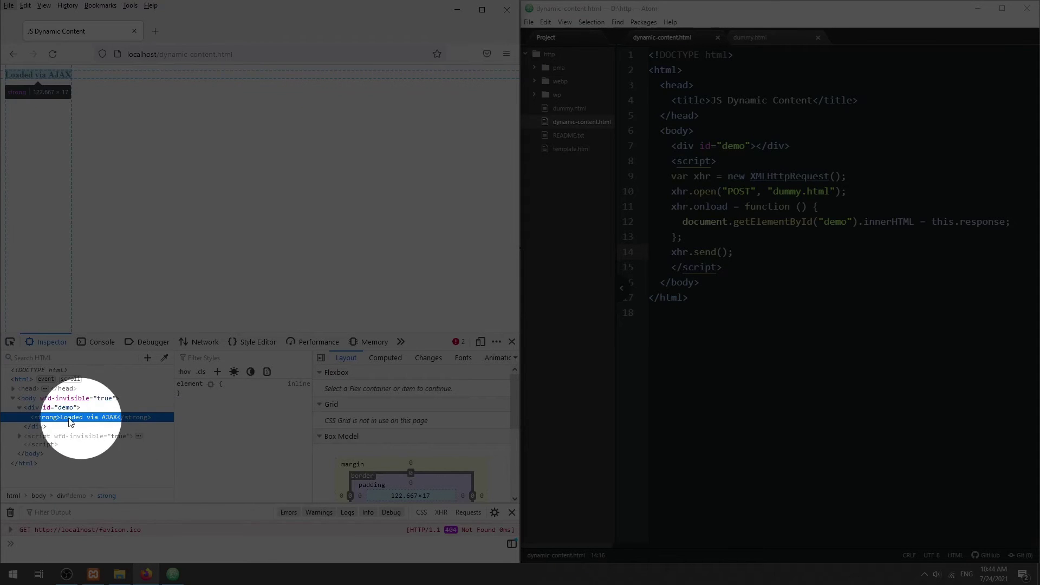
left_click(44, 422)
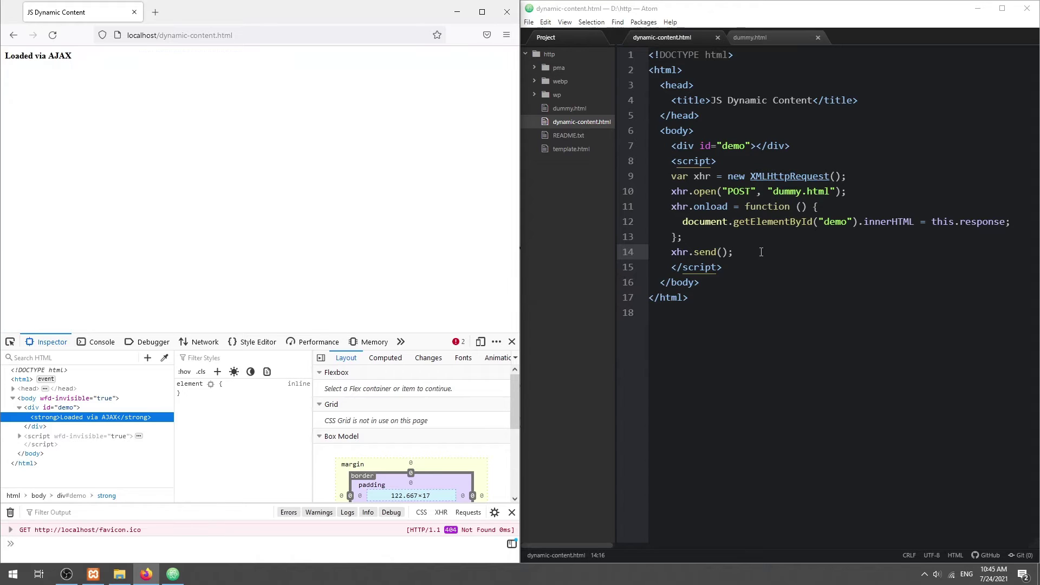
left_click_drag(734, 252, 672, 175)
type("var")
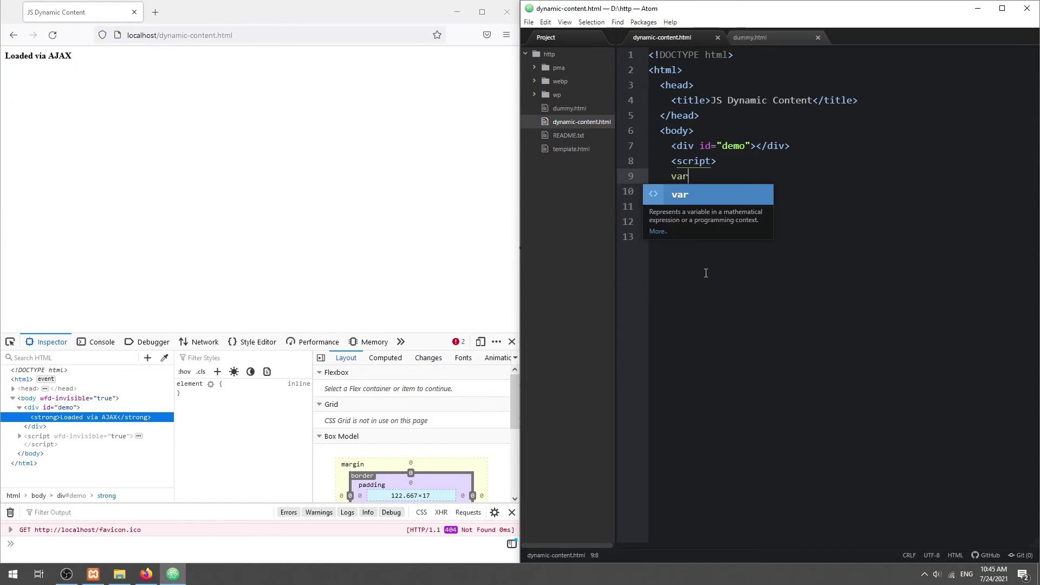
type(" dummy = [];")
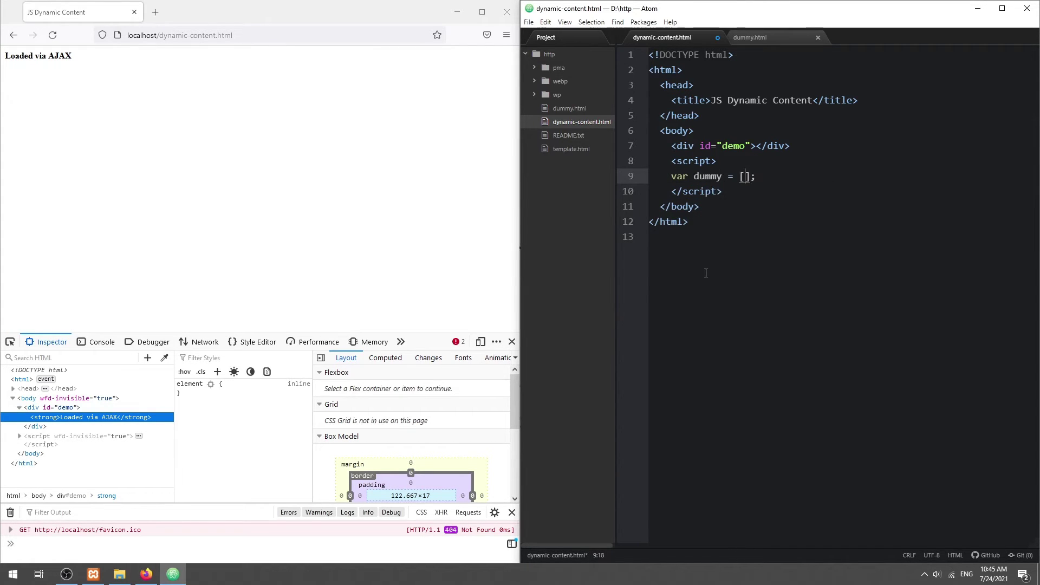
Build a dummy array of three name/age objects by duplicating and editing the first.
key("Return")
type("{")
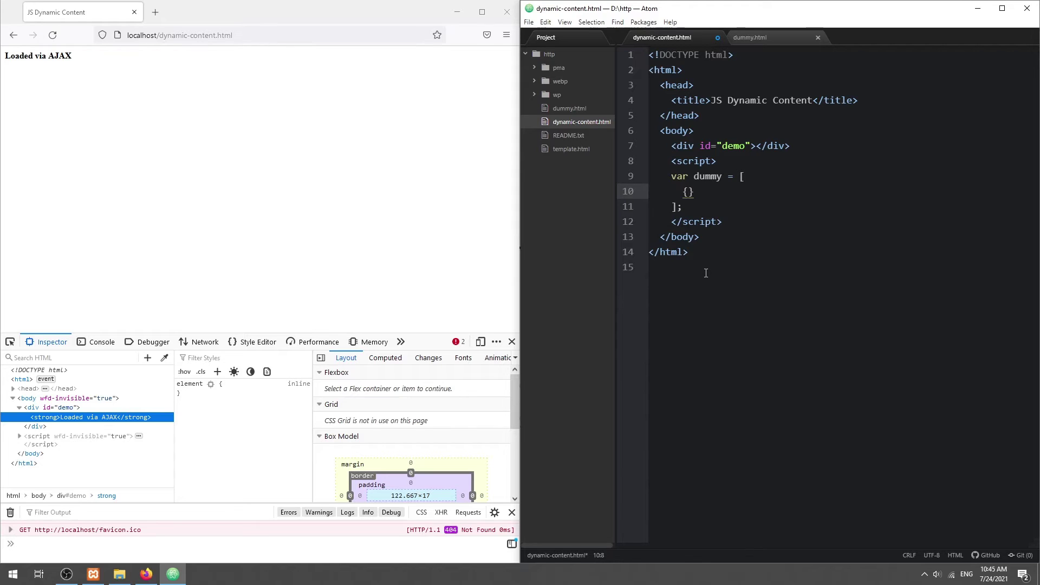
type("name:\"Jon\",")
type(" age:9")
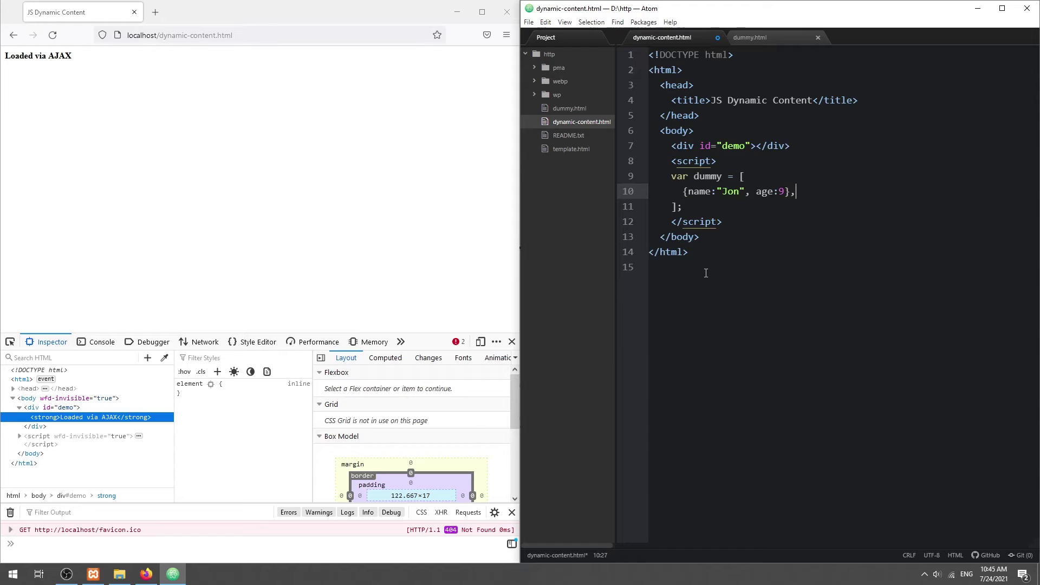
key("Return")
type("{name:\"Jon\", age:9}")
type(",")
key("Return")
type("{name:\"Jon\", age:9},")
key("Up")
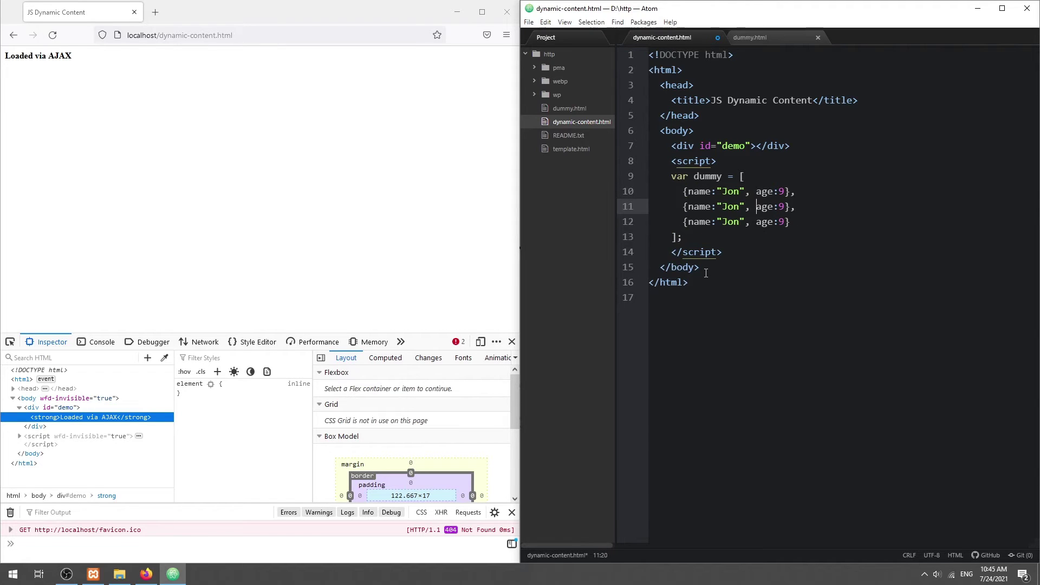
key("BackSpace")
type("b")
key("Down")
key("BackSpace")
type("y")
key("Up")
key("End")
type("8")
key("Down")
key("Down")
Add JSON.stringify(dummy) and a console.log, then check the JSON in Firefox's console.
key("Return")
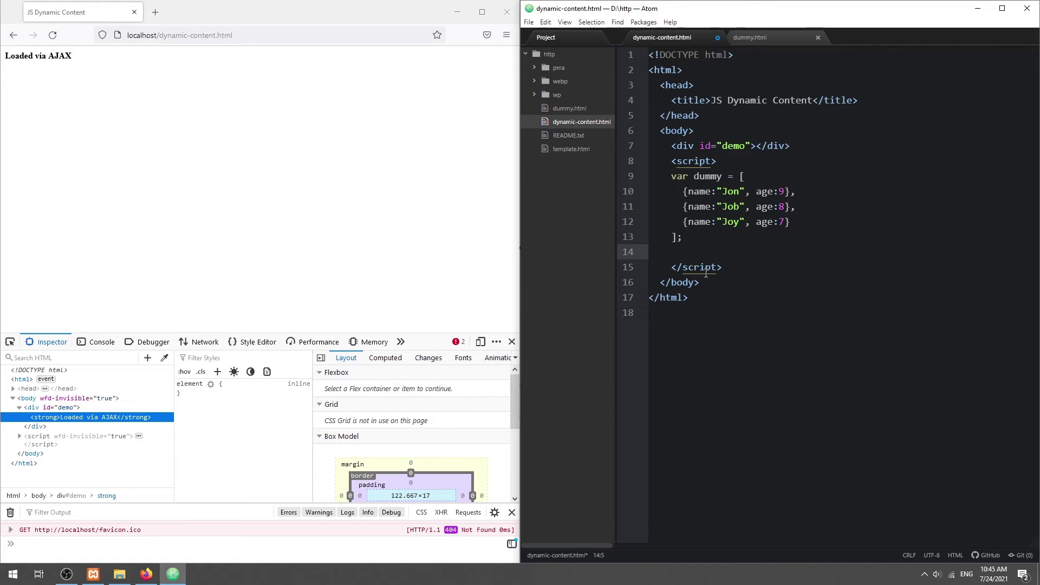
type("dummy")
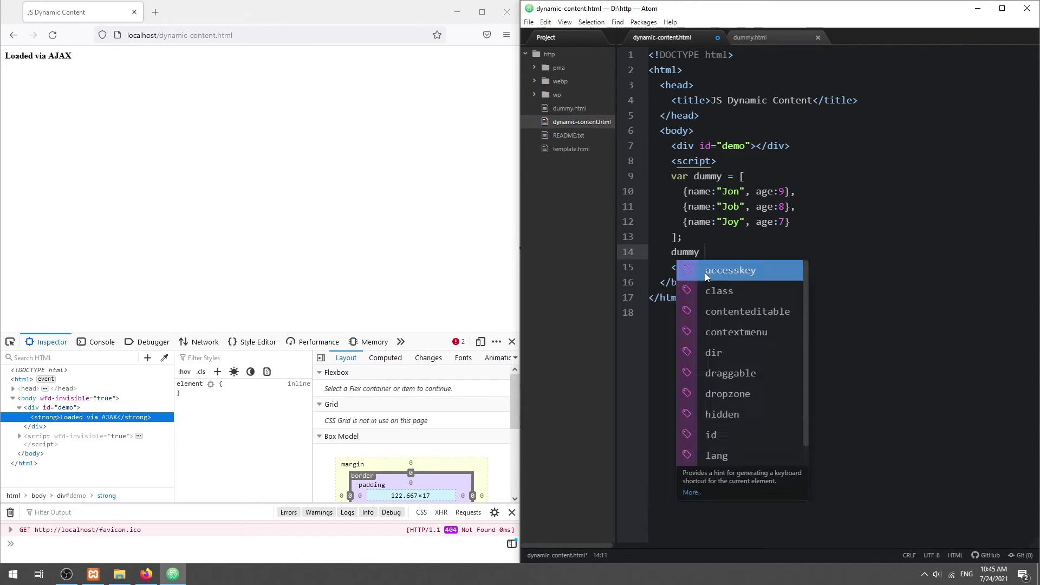
type(" = JSON.stringif")
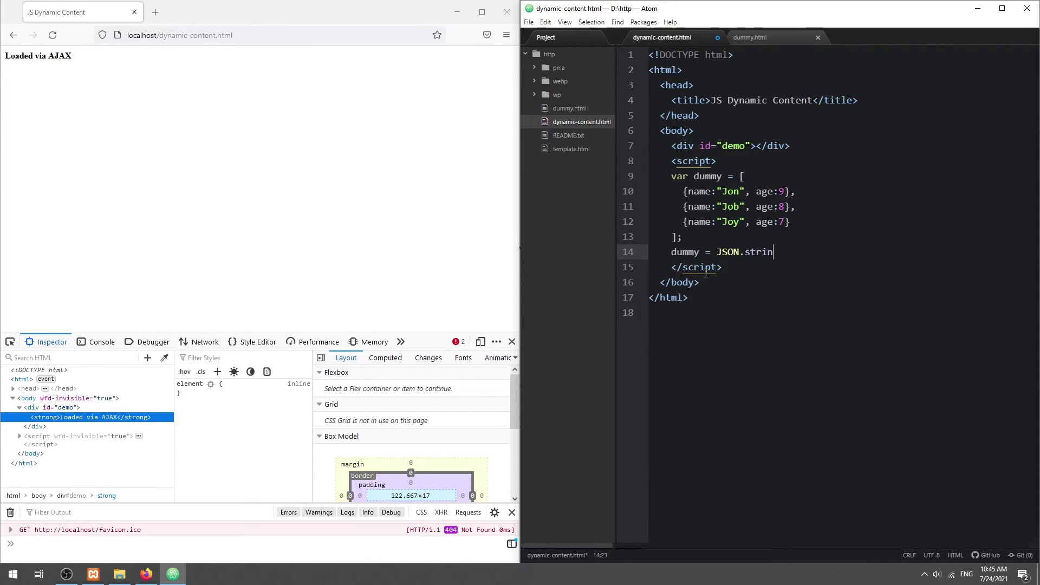
type("y()")
key("Home")
key("ctrl+shift+Right")
key("ctrl+c")
key("End")
key("Left")
key("Left")
key("ctrl+v")
key("End")
key("Return")
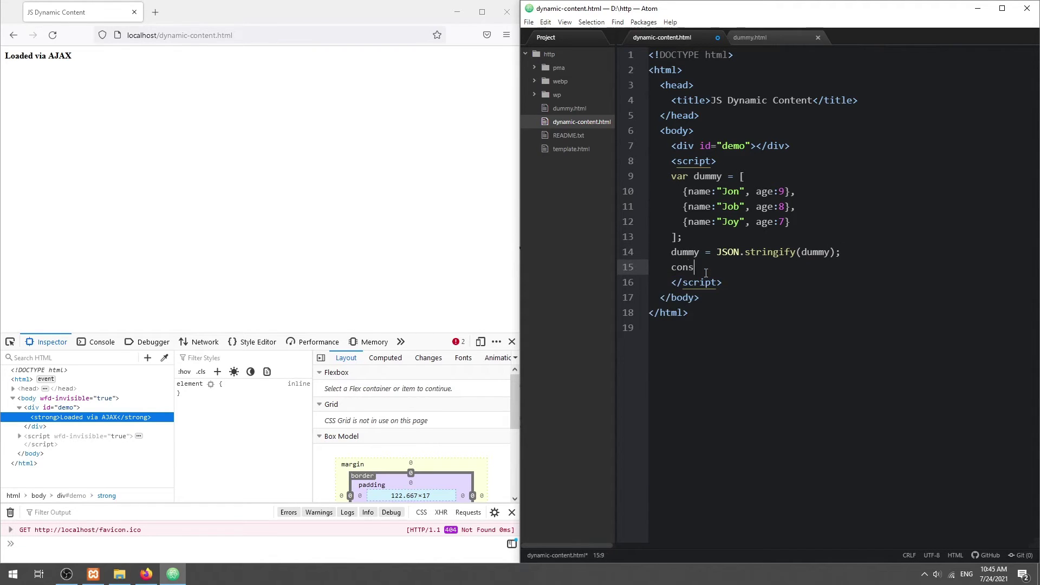
type("ole.log()d")
type("ummy);")
left_click(101, 342)
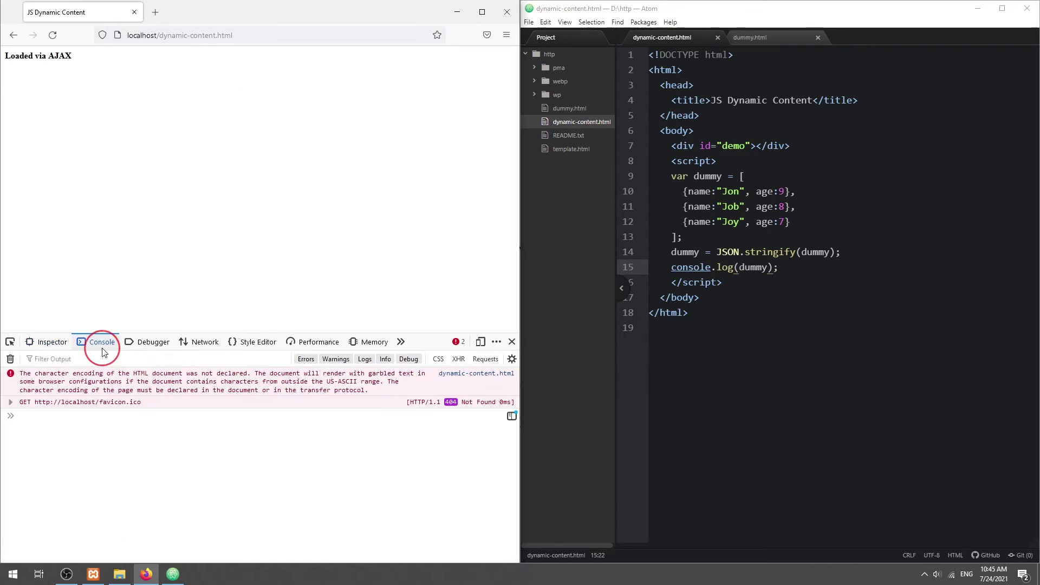
left_click(52, 35)
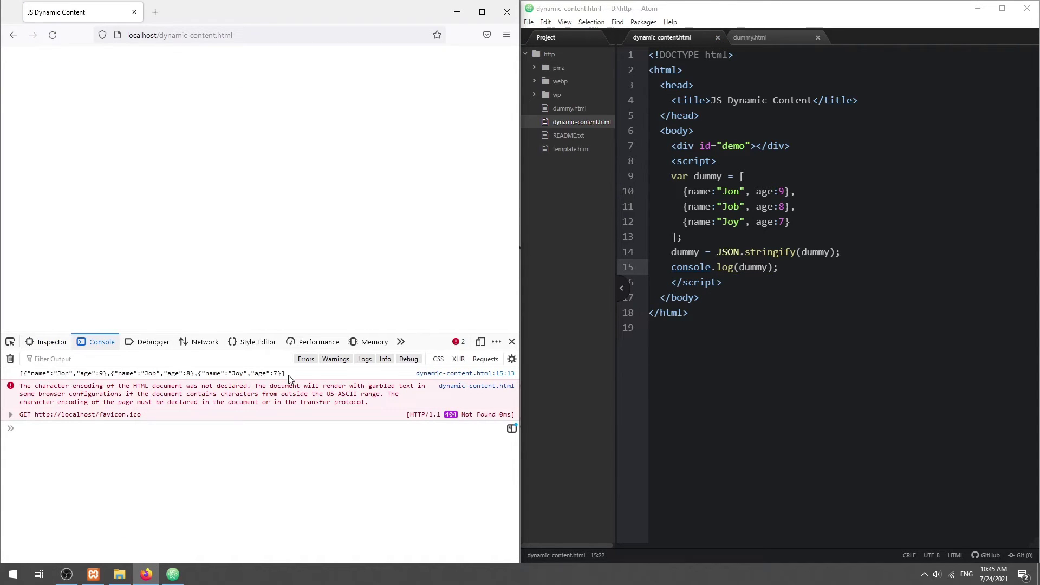
left_click(120, 574)
Create a new text file named data.txt in the http folder and open it in Atom.
right_click(324, 329)
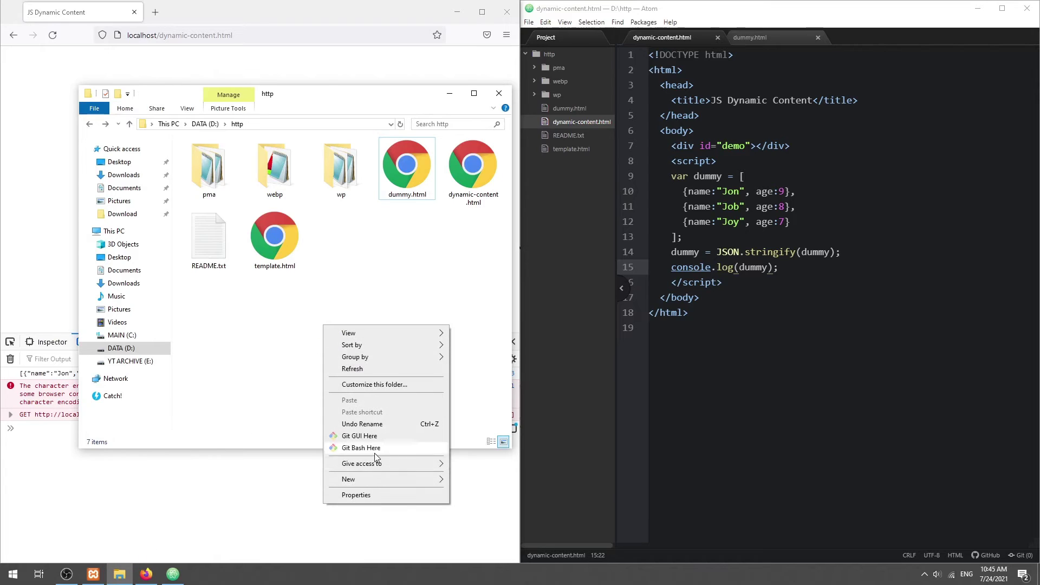
left_click(500, 474)
type("da")
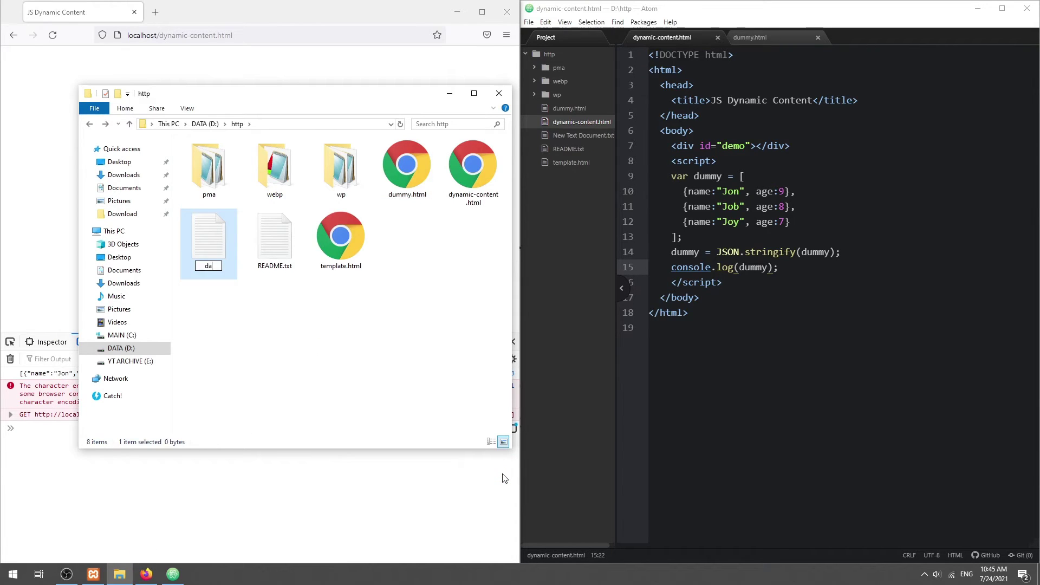
type("ta.txt")
key("Return")
left_click_drag(409, 175, 943, 38)
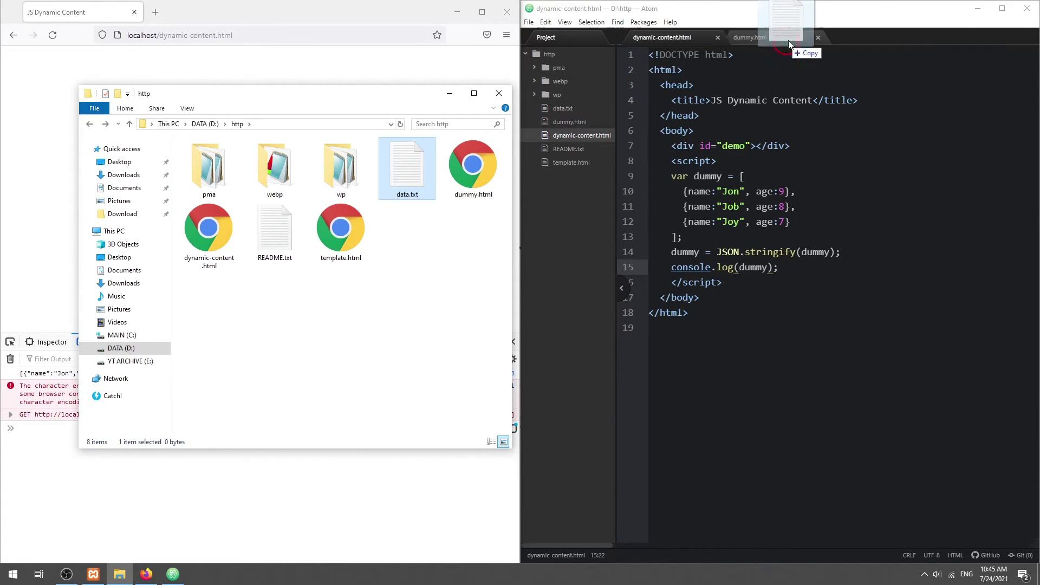
Copy the logged three-person JSON array from the console and paste it into data.txt.
left_click(19, 220)
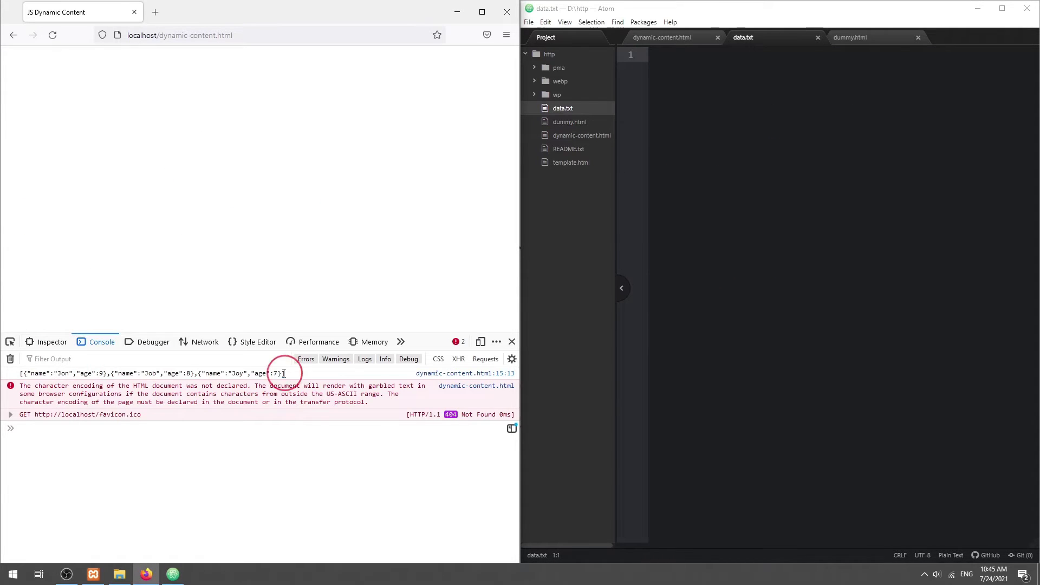
left_click_drag(286, 375, 20, 374)
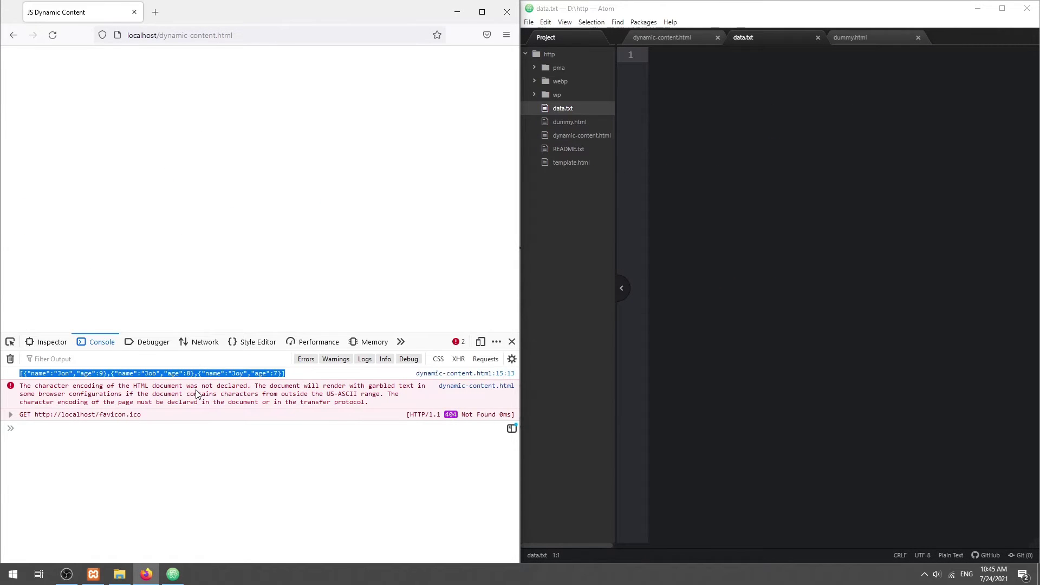
left_click(821, 197)
key("ctrl+v")
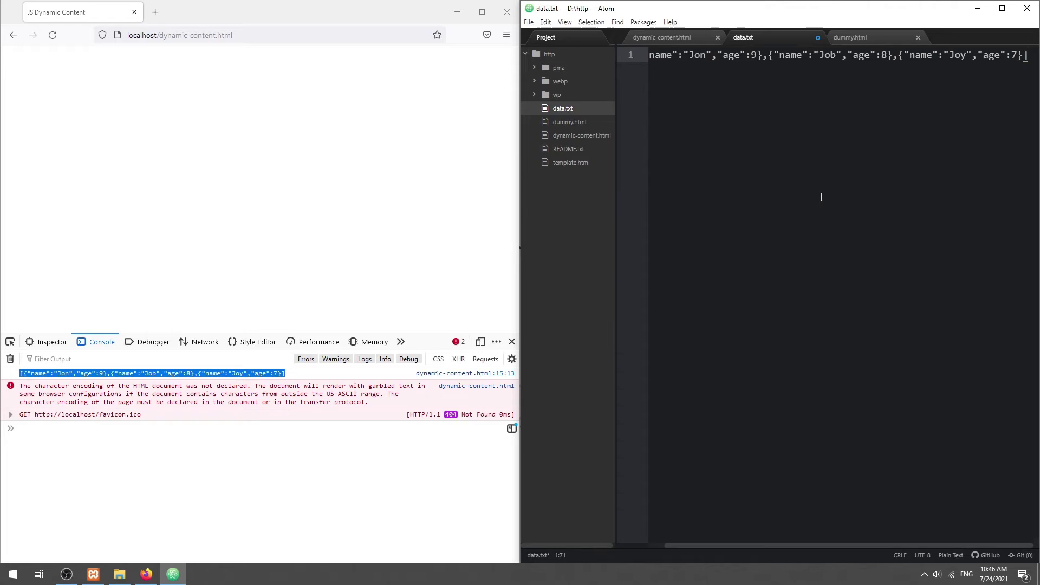
left_click(653, 38)
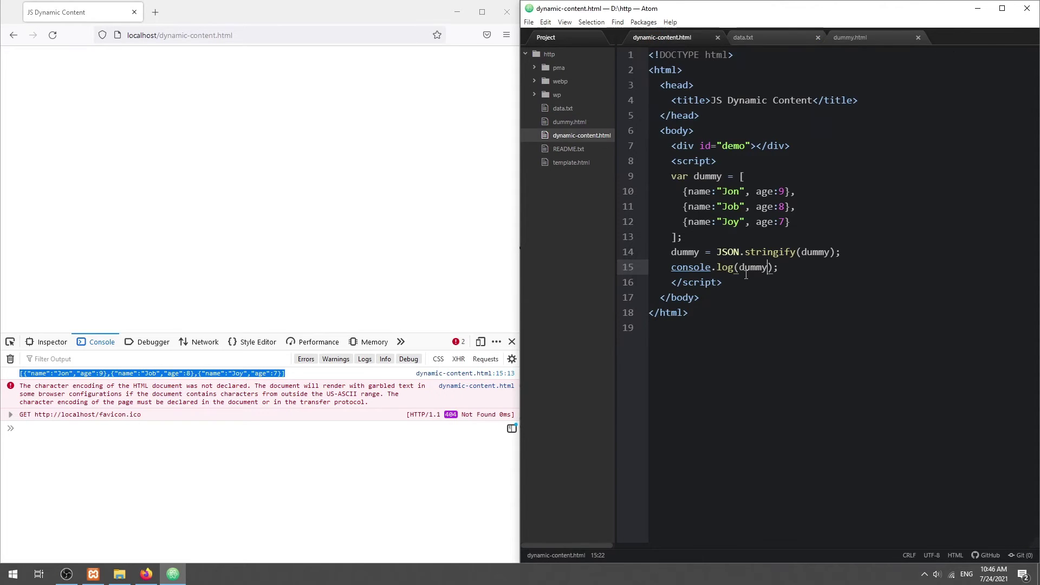
Replace the dummy array code with an XMLHttpRequest POST that logs this.response, then sends.
left_click_drag(797, 270, 674, 179)
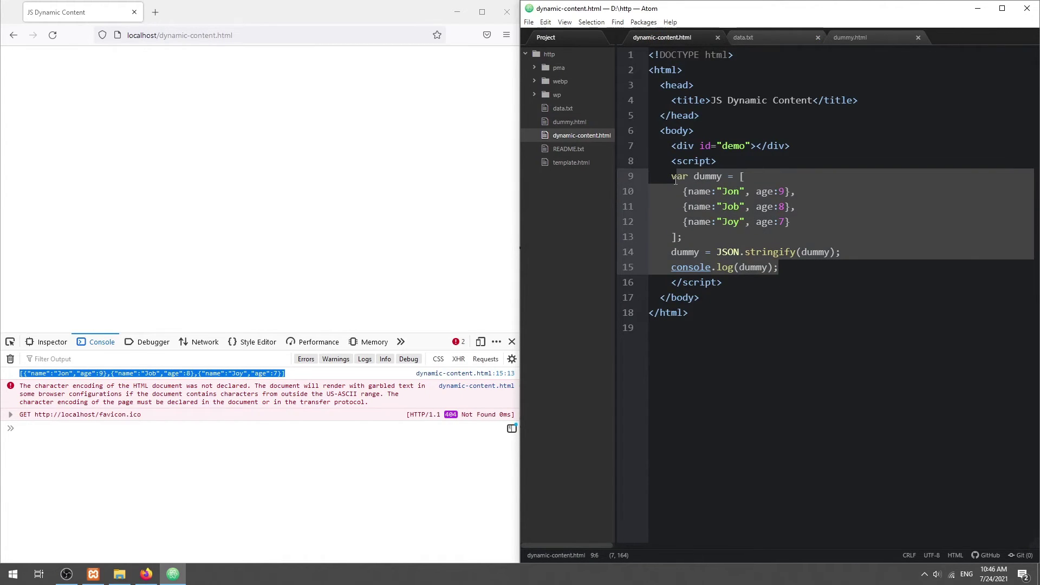
key("BackSpace")
type("var")
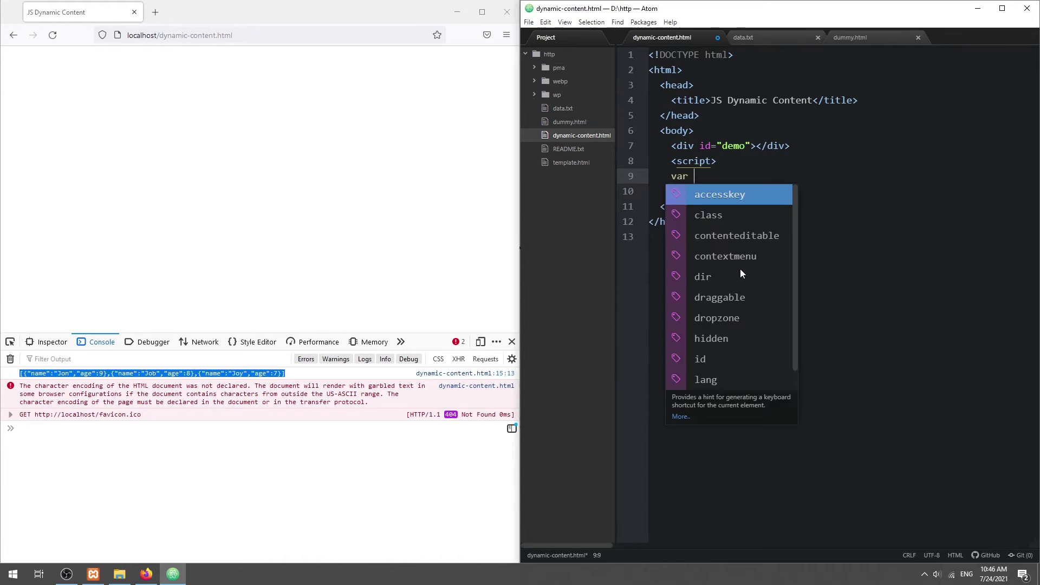
type(" xhr =")
key("BackSpace")
type("new ")
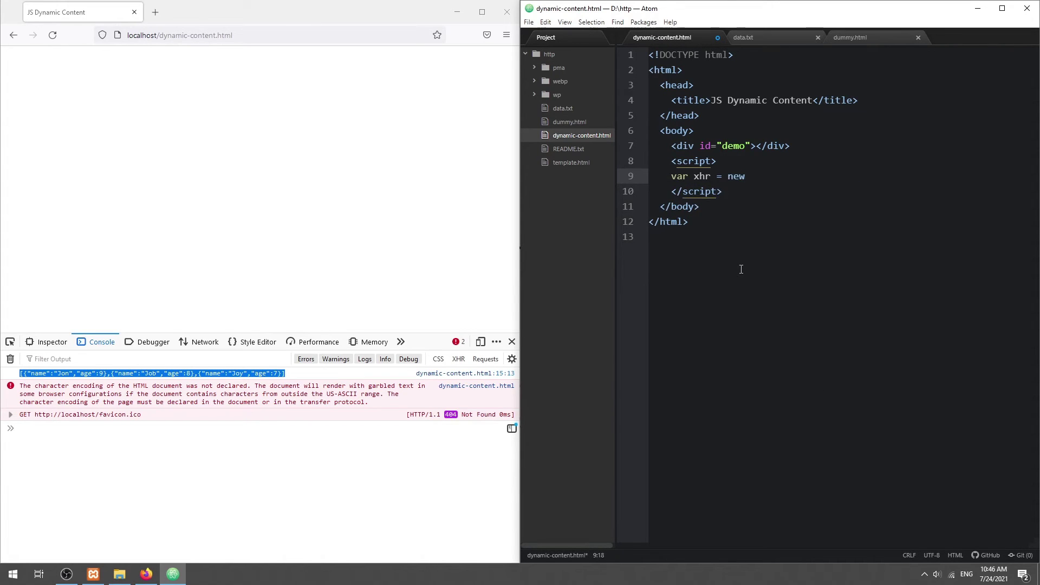
type("XMLHttp")
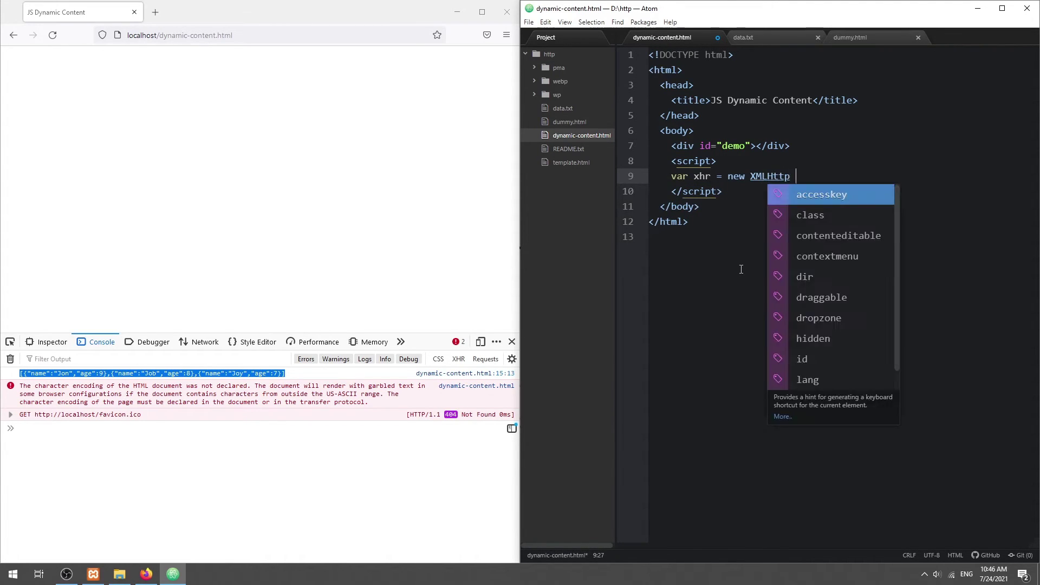
type("Request();")
key("Return")
type("xhr")
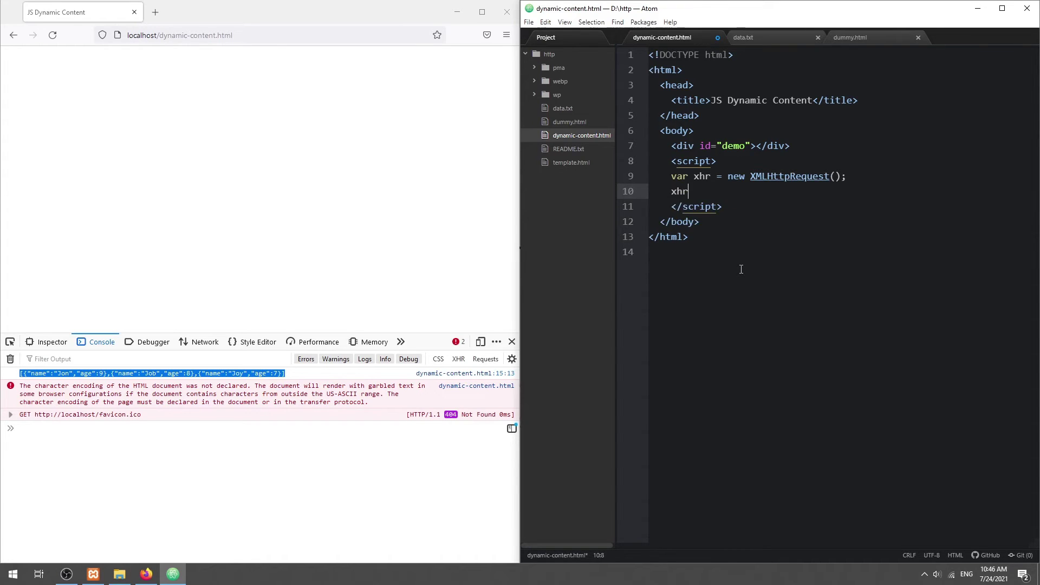
type(".open(\"")
type("POST\", \"du")
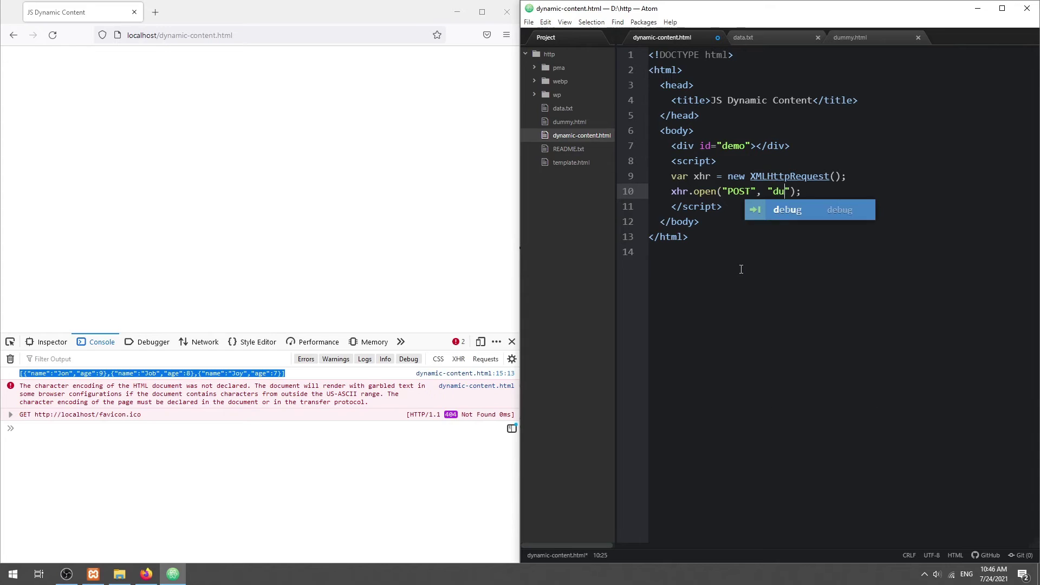
type("mmy.txt")
key("End")
key("Return")
type("xh")
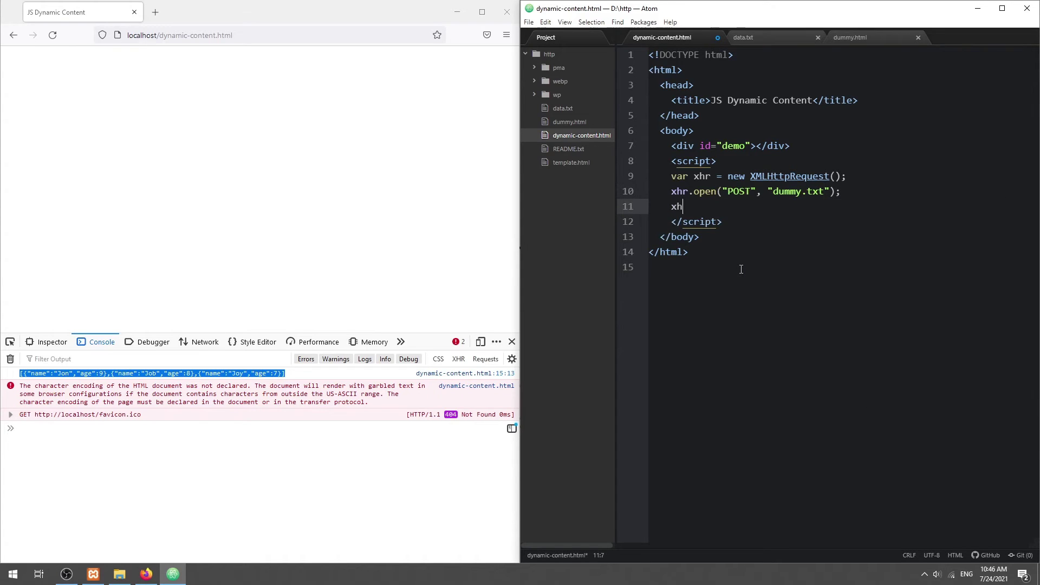
type("r.onload = function")
type(" () {};")
key("Left")
key("Left")
key("Return")
type("conso")
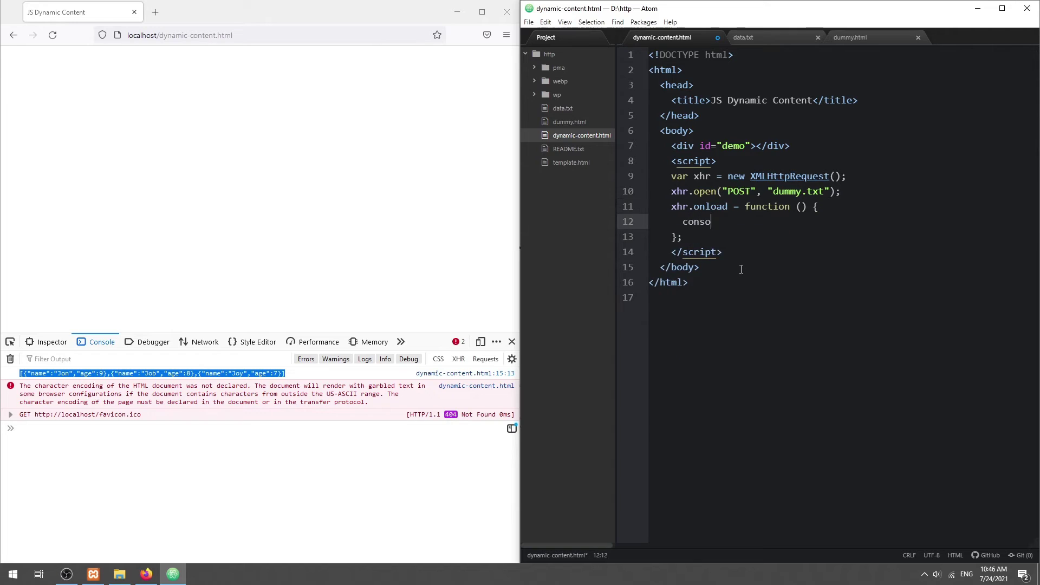
type("le.lo")
key("Tab")
type("();")
key("Left")
key("Left")
type("this.resp")
key("Down")
key("Return")
type("xhr")
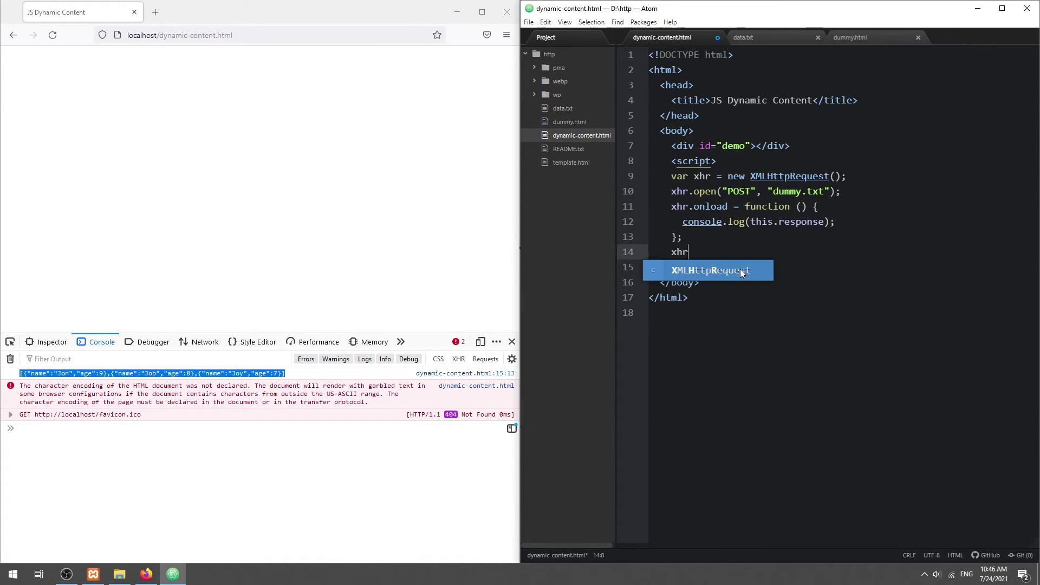
type(".send();")
Save, correct the requested file name to data.txt, and reload to see the JSON logged.
key("ctrl+s")
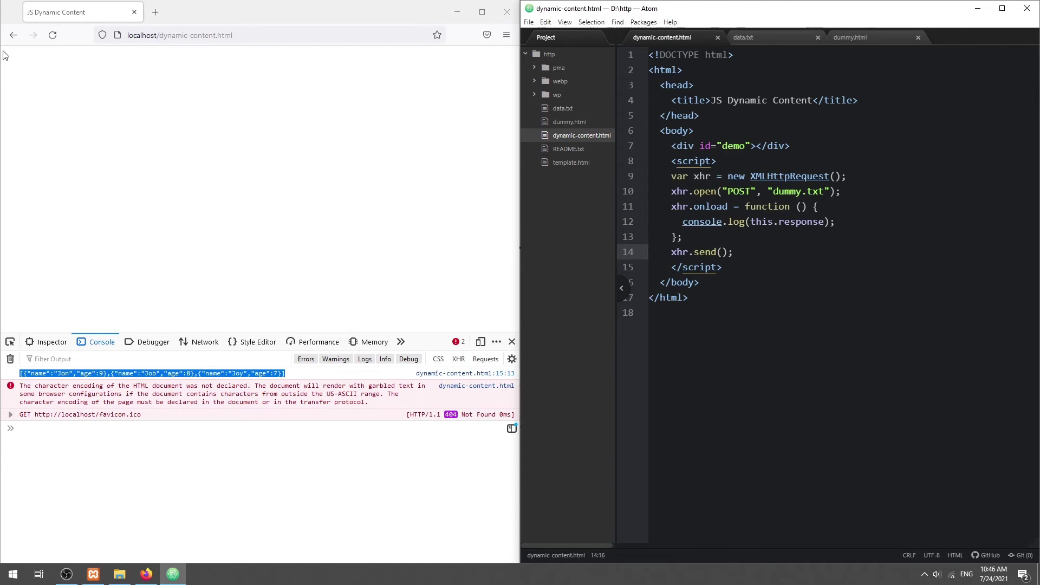
left_click(52, 35)
double_click(786, 192)
type("data")
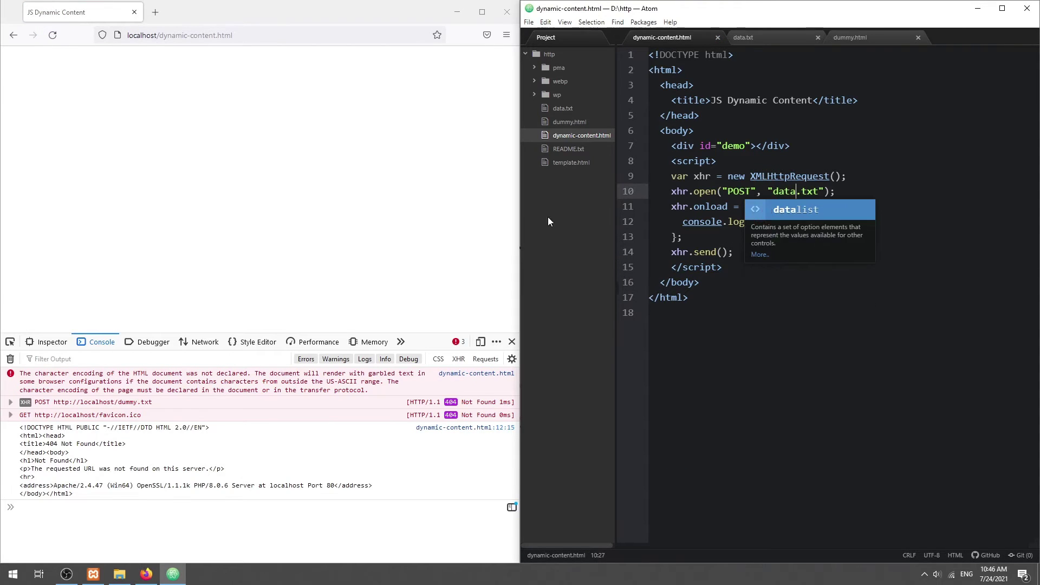
key("ctrl+s")
left_click(52, 35)
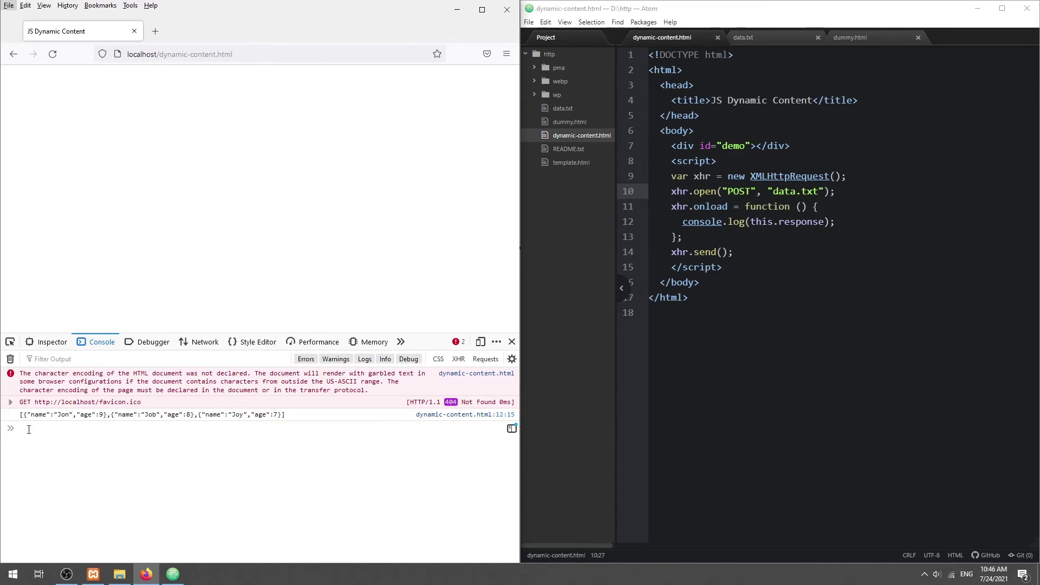
left_click_drag(20, 414, 285, 416)
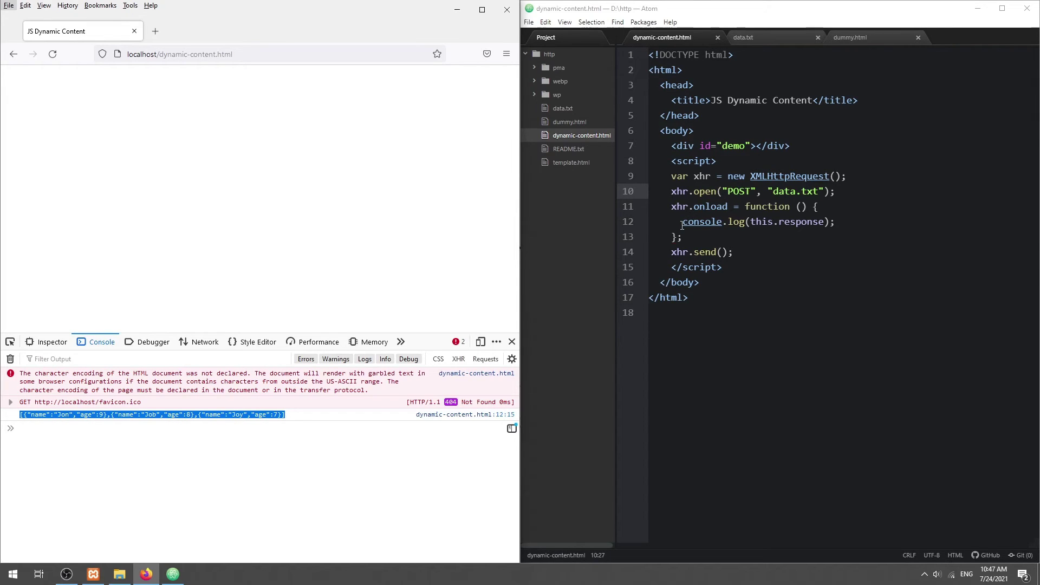
Comment out the log line and add var data = JSON.parse(this.response) below it.
left_click(715, 306)
key("ctrl+slash")
key("End")
key("Return")
type("var d")
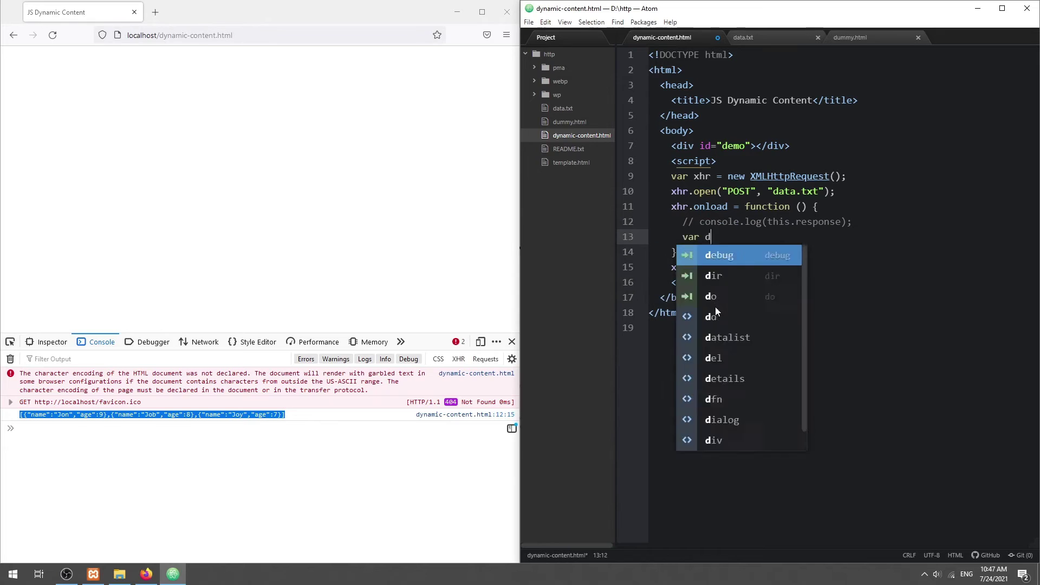
type("ata = JSON.")
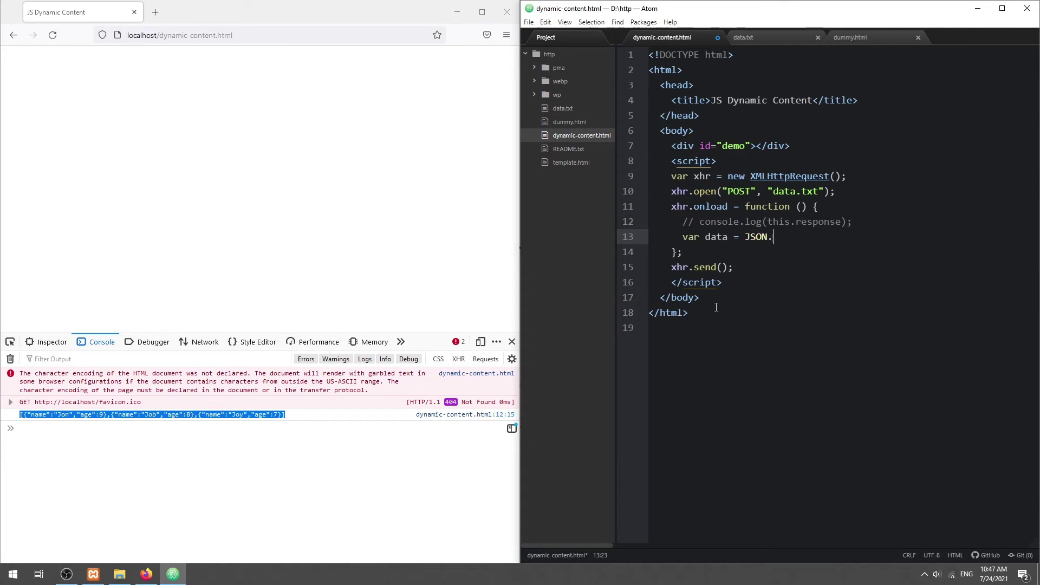
type("par")
key("Return")
type(";")
key("Up")
key("shift+End")
key("shift+Left")
key("shift+Left")
key("ctrl+c")
key("Down")
key("End")
key("Left")
key("Left")
key("ctrl+v")
Log data instead of this.response, reload, and expand the three-object array in the console.
key("Up")
key("ctrl+Down")
key("Delete")
key("Delete")
key("End")
key("Left")
key("Left")
key("ctrl+shift+Left")
key("ctrl+shift+Left")
key("ctrl+shift+Left")
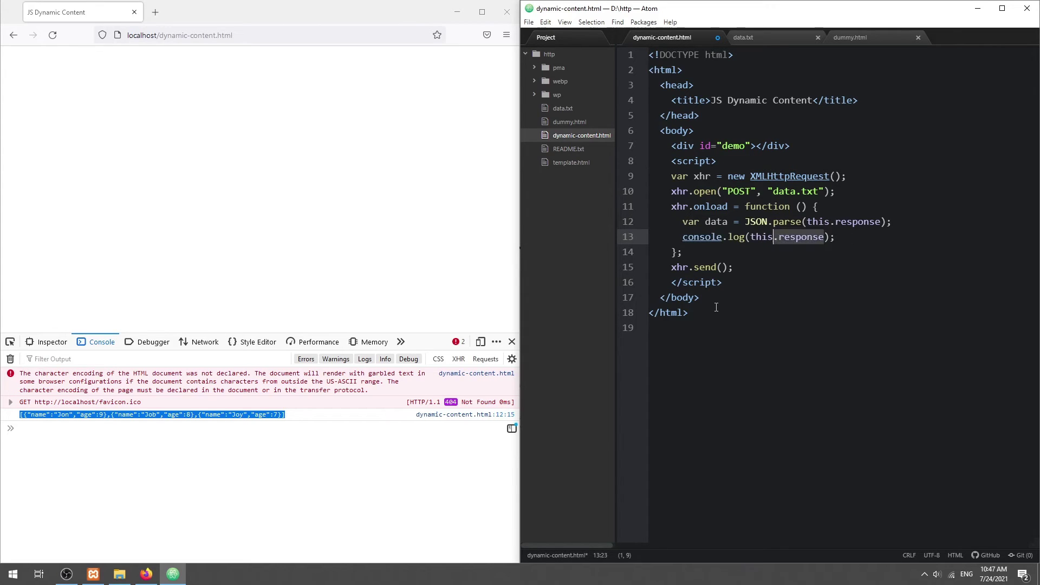
type("data")
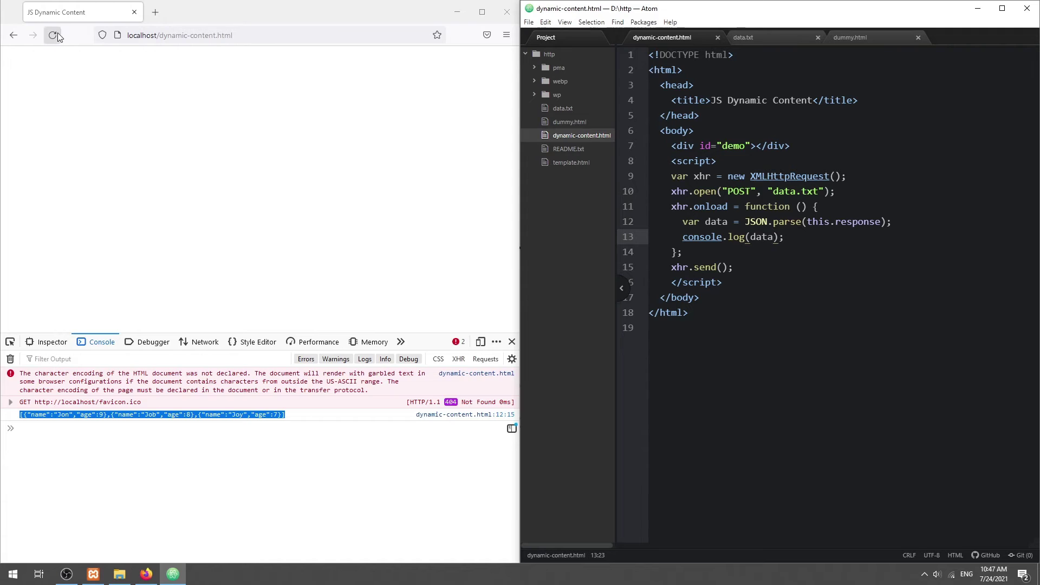
left_click(52, 34)
left_click(21, 416)
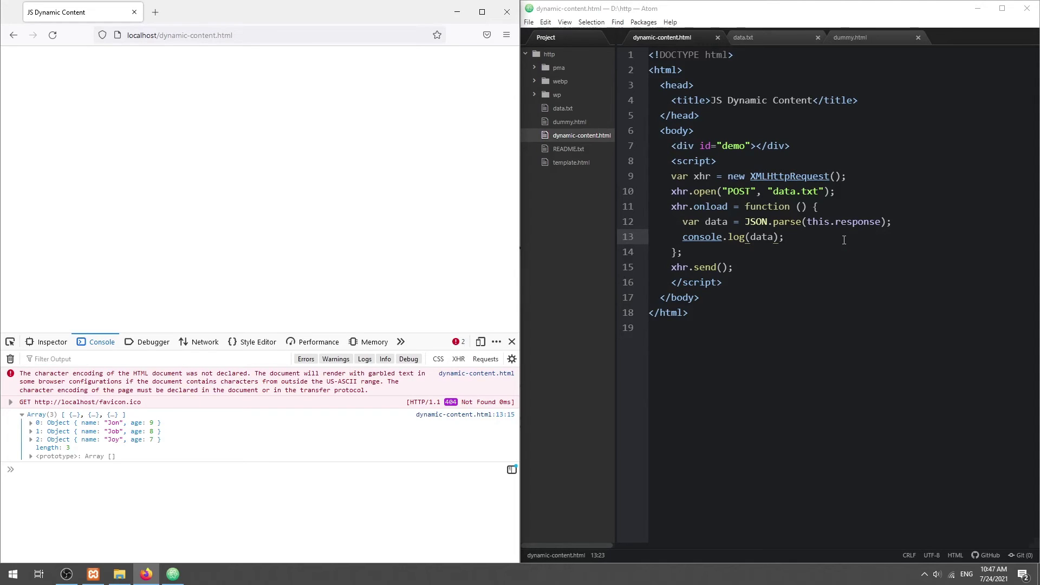
left_click(857, 244)
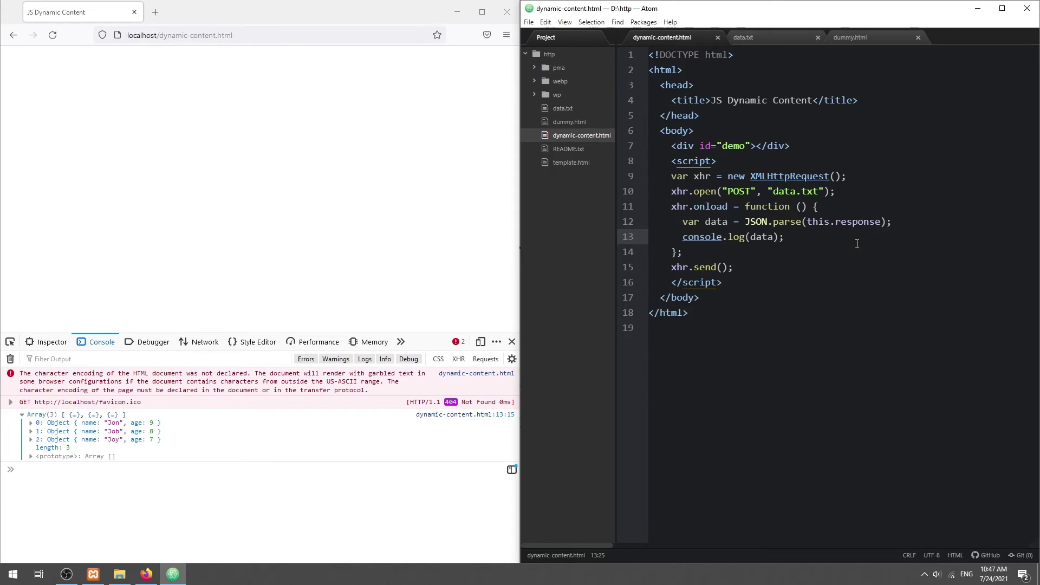
Add a for-of loop over the people, with opening and closing <ul> list strings around it.
key("Return")
type("for (let person of data")
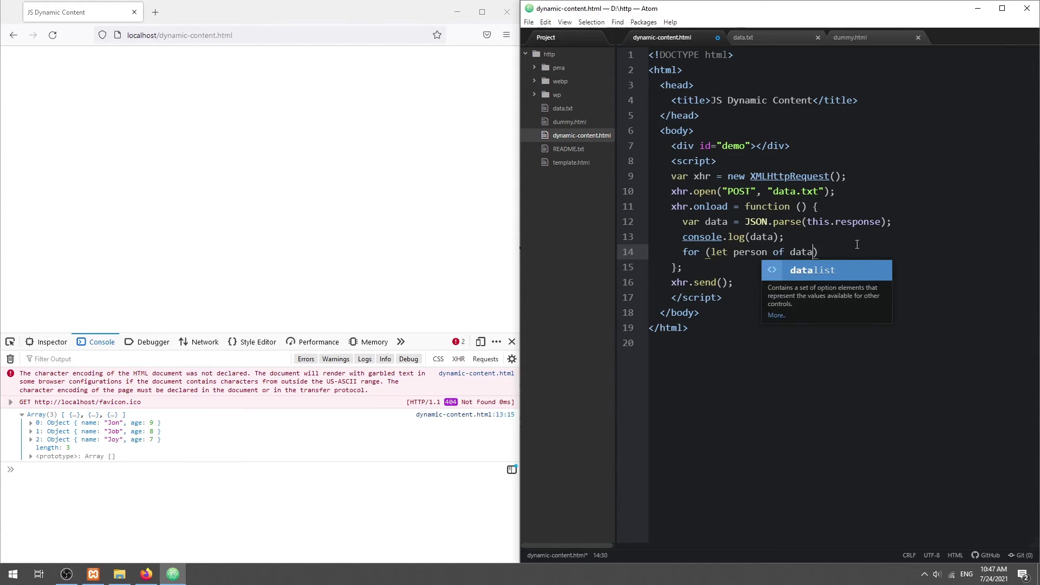
type(") {}")
key("Left")
key("Return")
key("Up")
key("Up")
key("End")
key("Return")
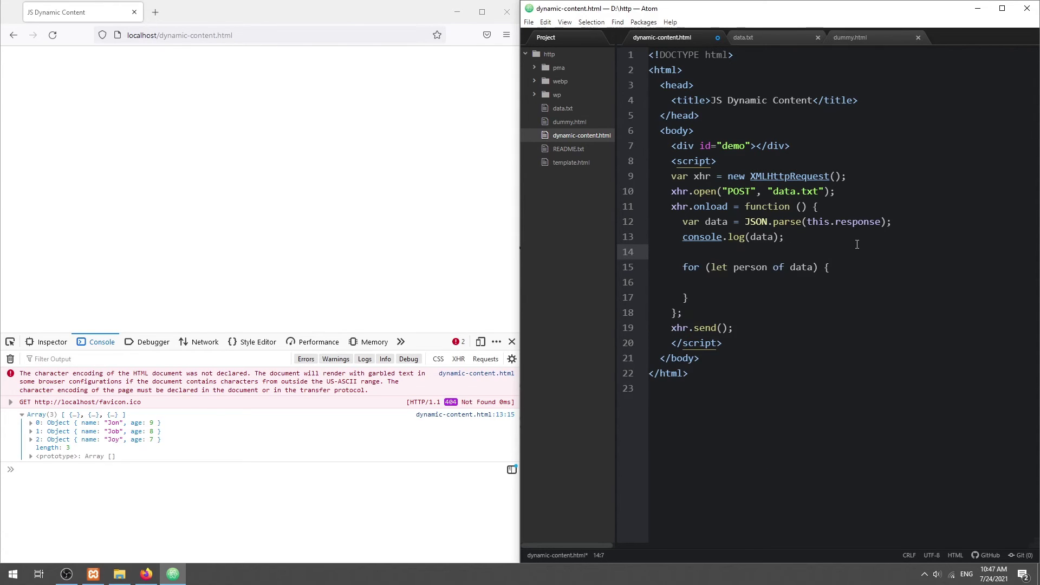
type("var list = \"<")
type("ul")
key("End")
type(";")
key("Down")
key("Down")
key("Down")
key("Return")
type("list")
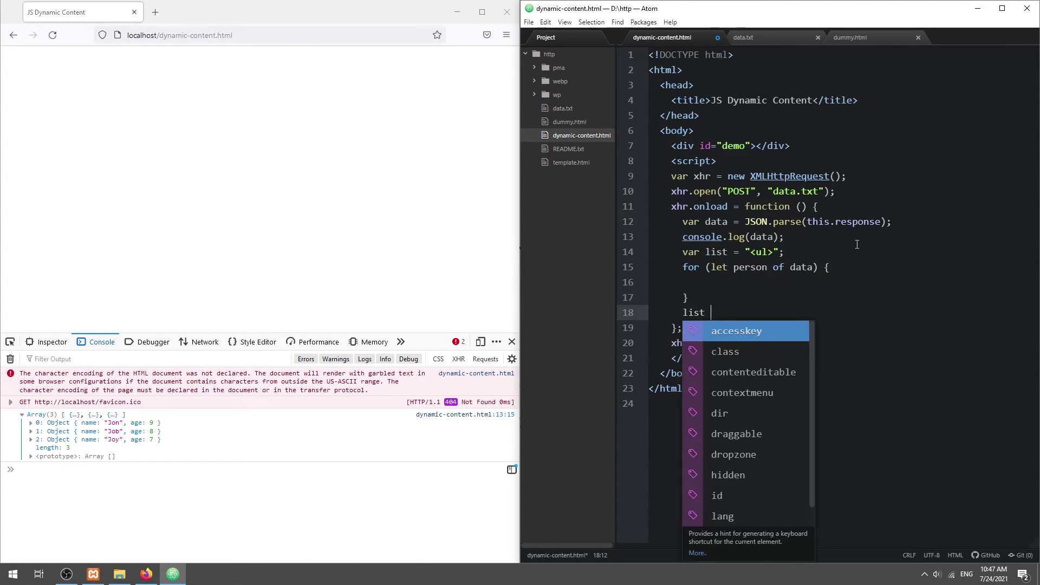
type(" += \"</ul")
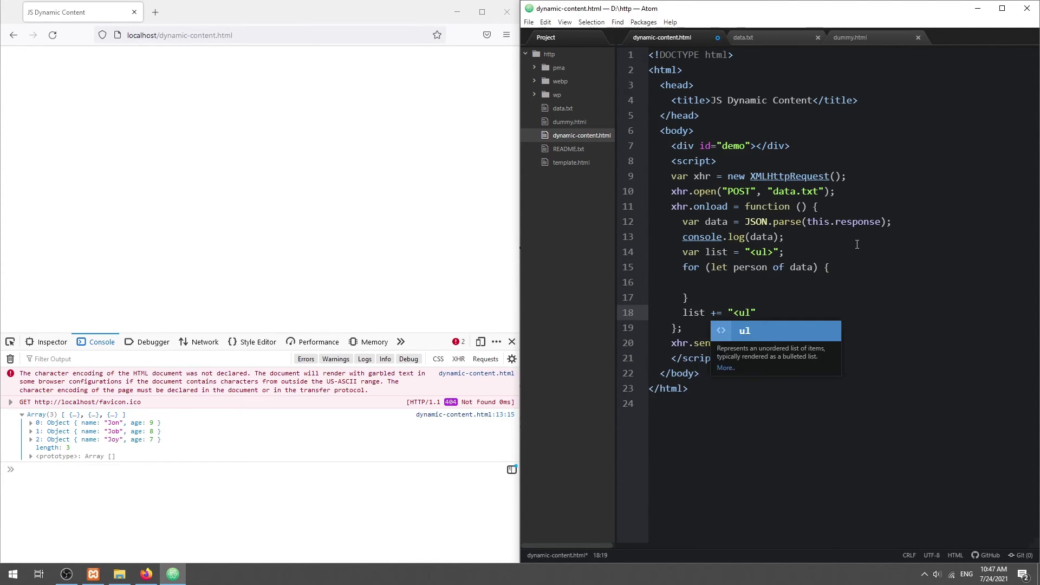
type(">\";")
Add <li>name - age</li> items in the loop and put the list into the demo div's innerHTML.
key("Up")
key("Up")
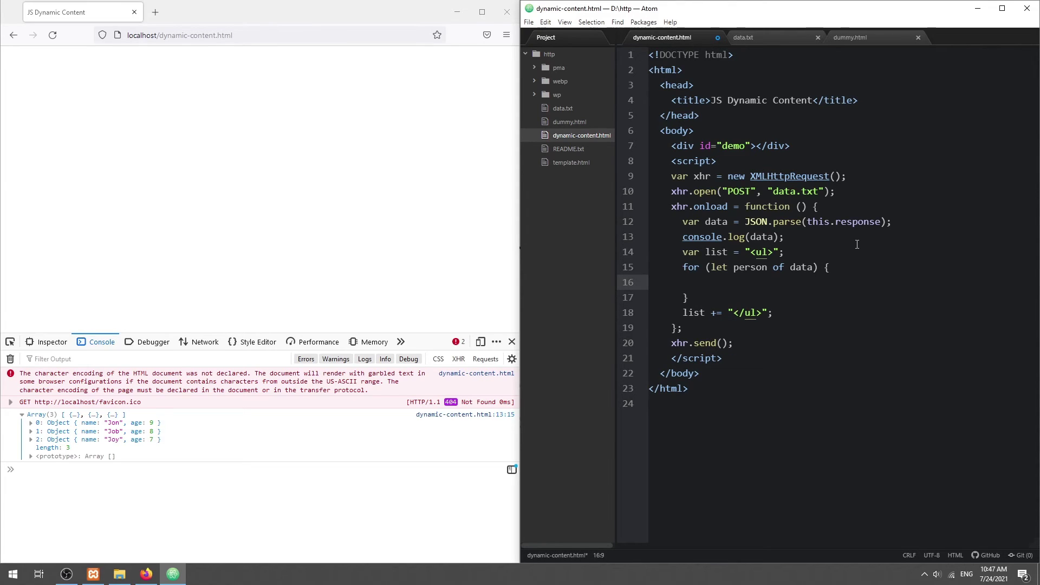
type("list += ``;")
key("Left")
key("Left")
type("li")
key("Right")
key("Right")
type("/l")
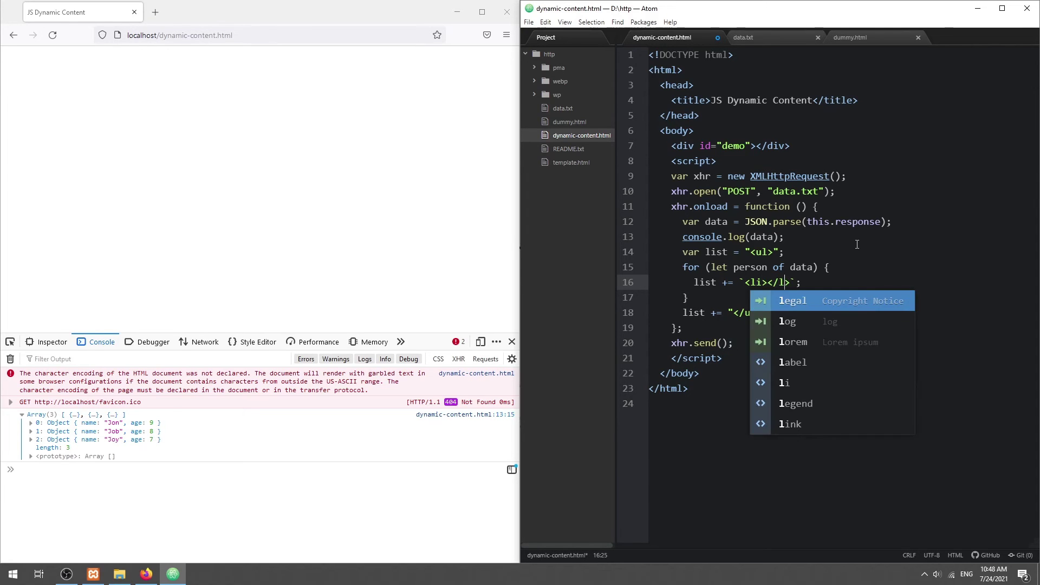
type("i")
key("Left")
key("Left")
type("${}")
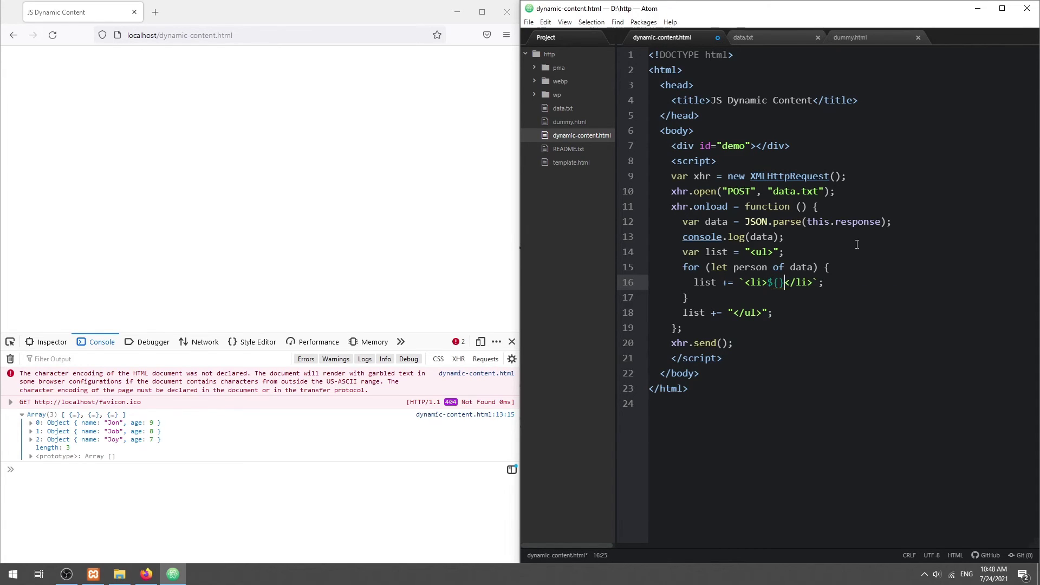
type("person.")
type("name")
key("Right")
type("- $")
type("{person.")
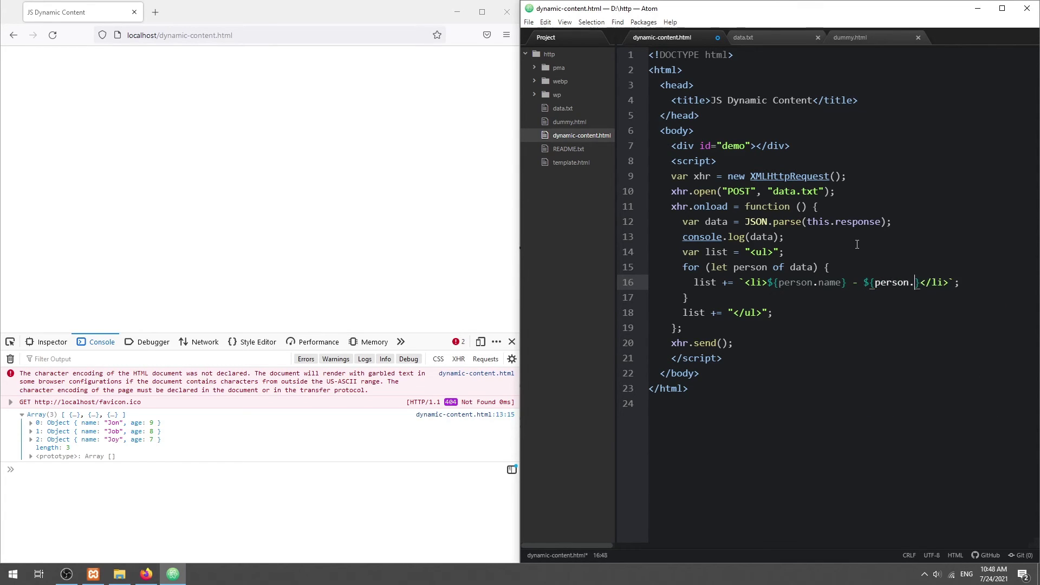
type("age")
key("Down")
key("Down")
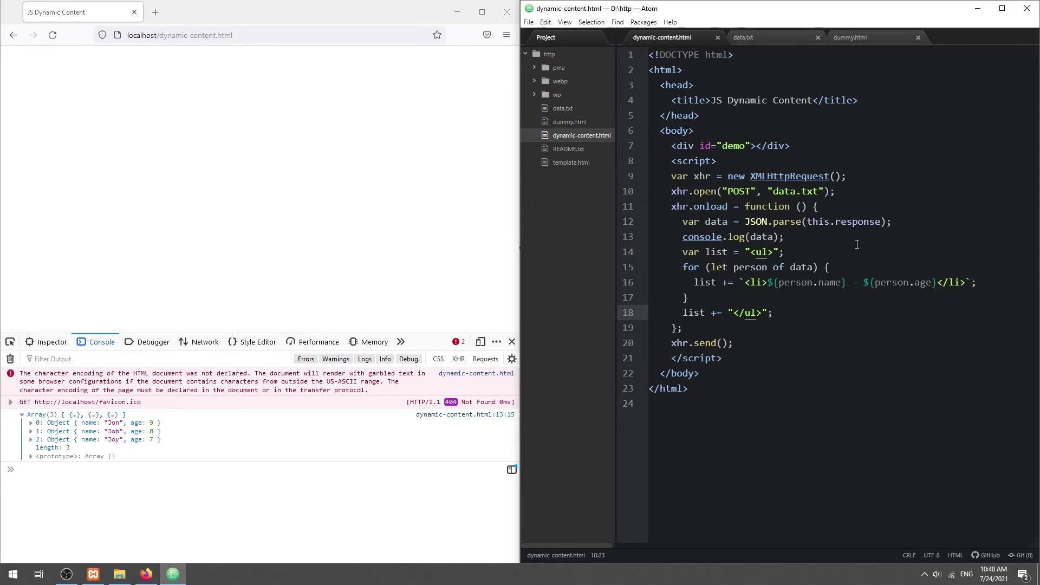
key("Return")
type("docu,enm")
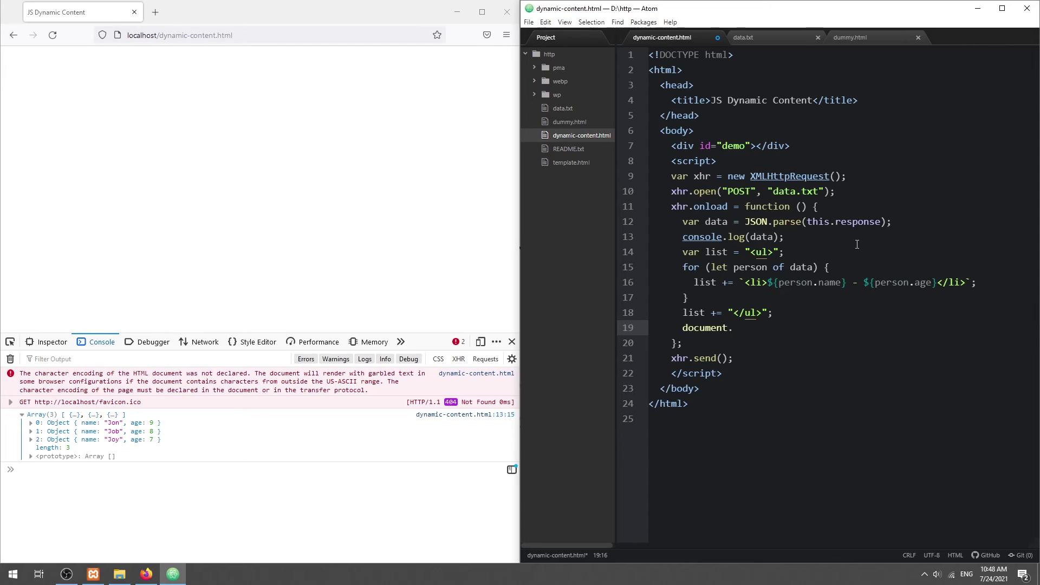
type("ge")
key("Down")
key("Down")
key("Return")
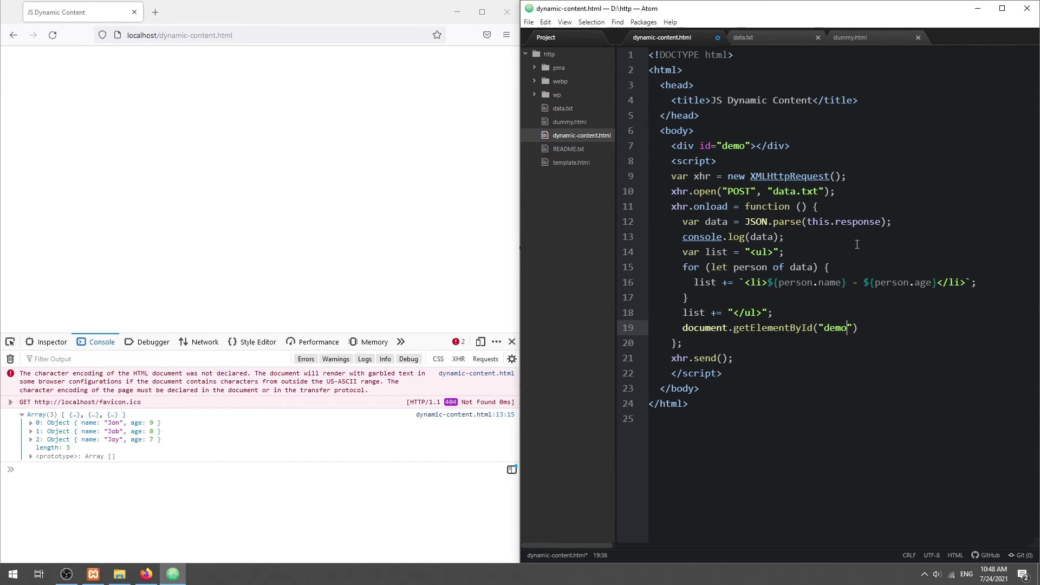
type(".innerHTML")
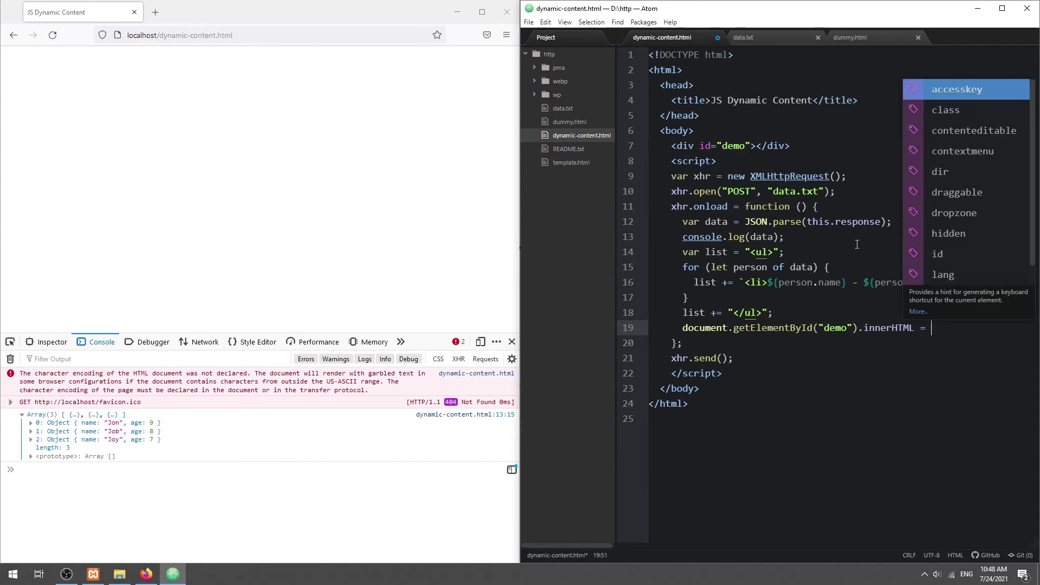
type(" = list;")
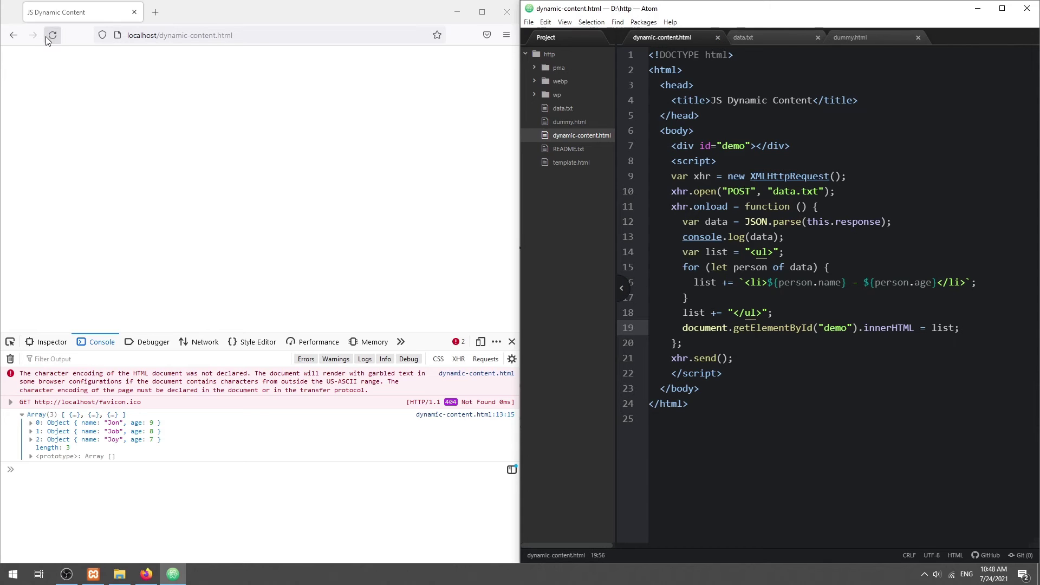
left_click(52, 35)
Inspect the generated Jon, Job and Joy list items in Firefox's element tree.
key("alt")
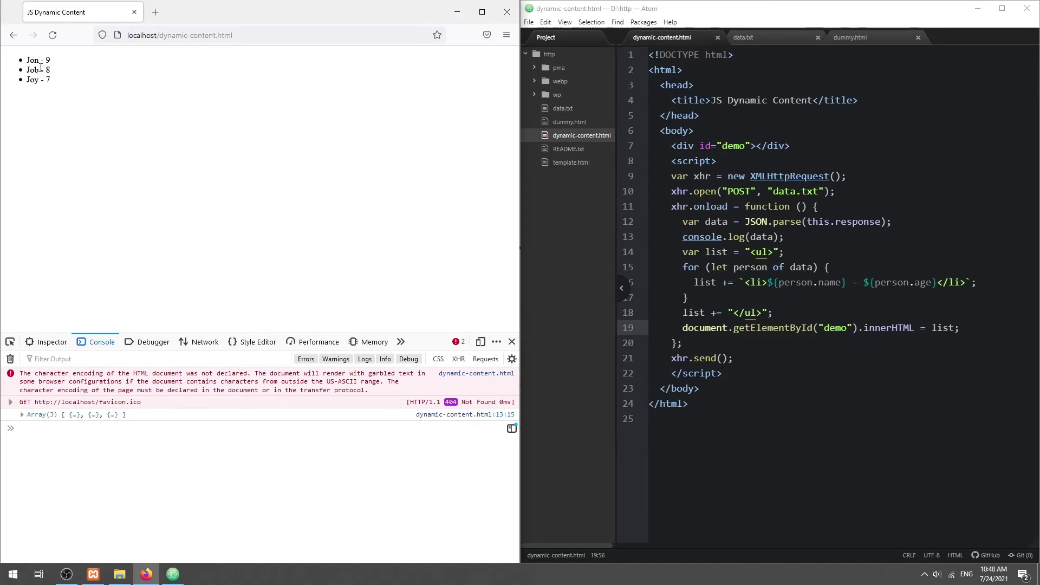
right_click(33, 62)
left_click(52, 201)
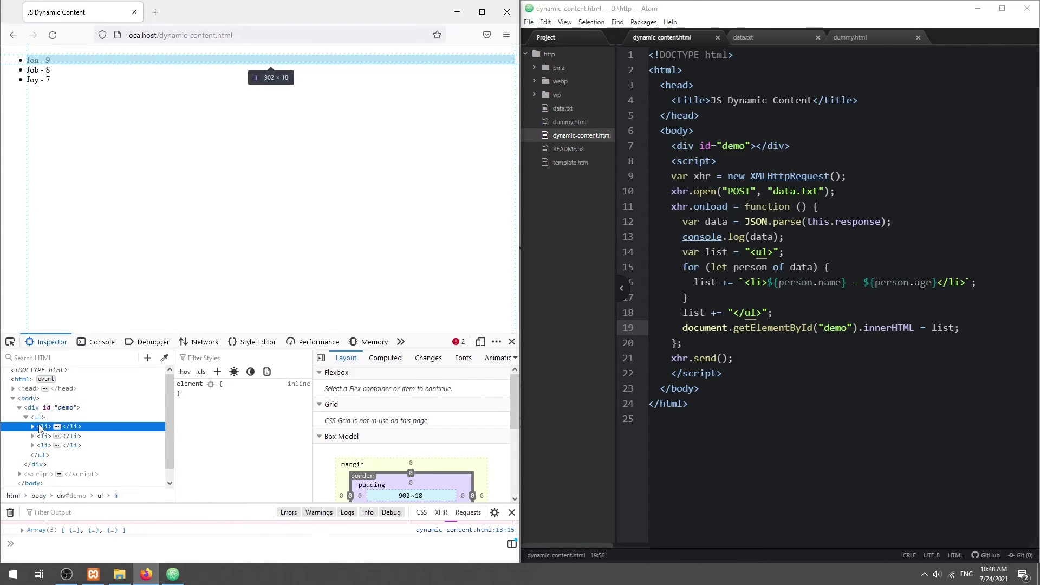
left_click(33, 427)
scroll(39, 439, "down", 1)
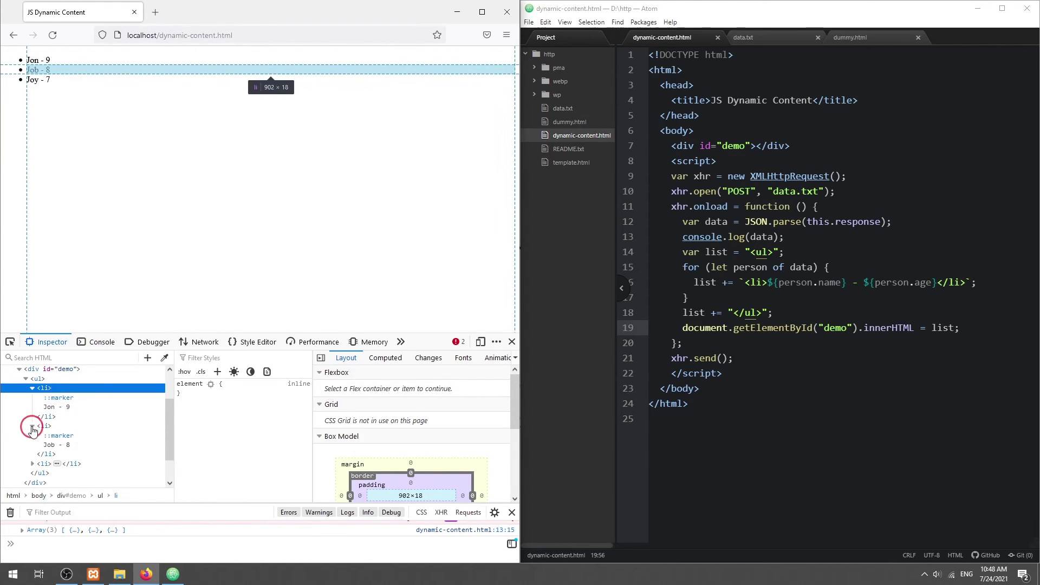
left_click(33, 426)
scroll(35, 424, "up", 2)
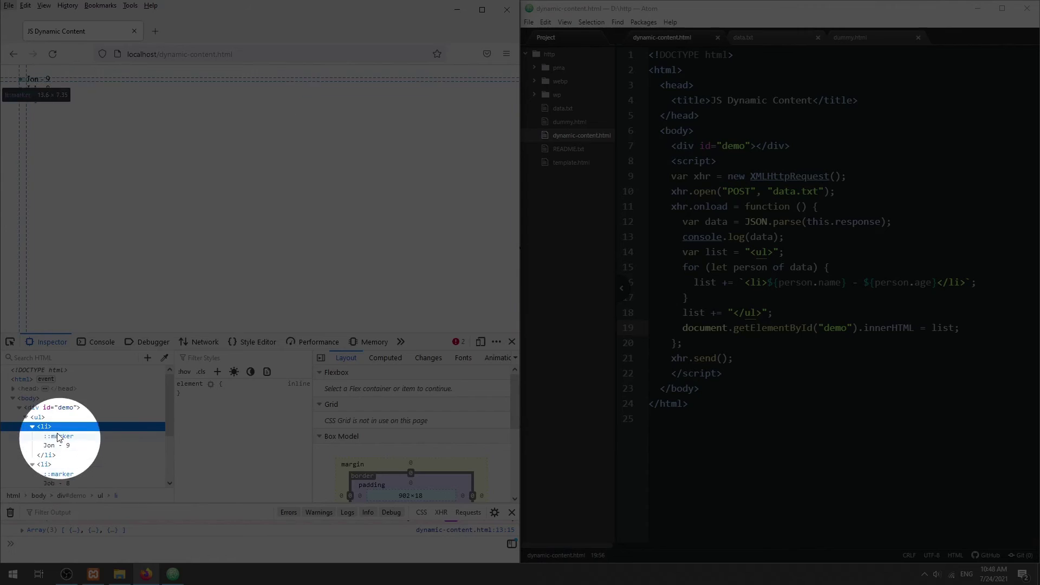
Create an empty dummy.css in the http folder and open it in Atom.
key("alt")
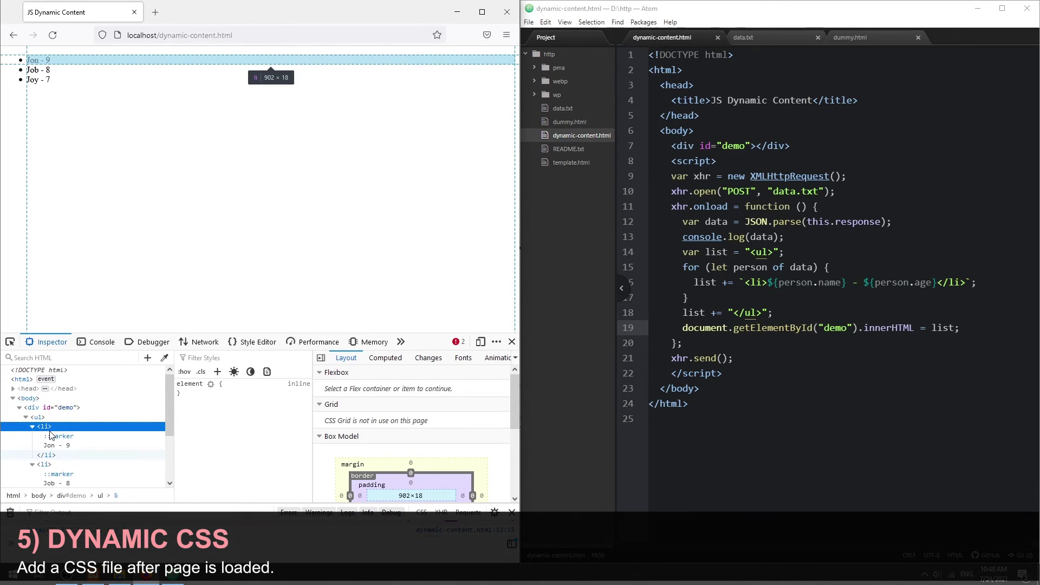
left_click(119, 574)
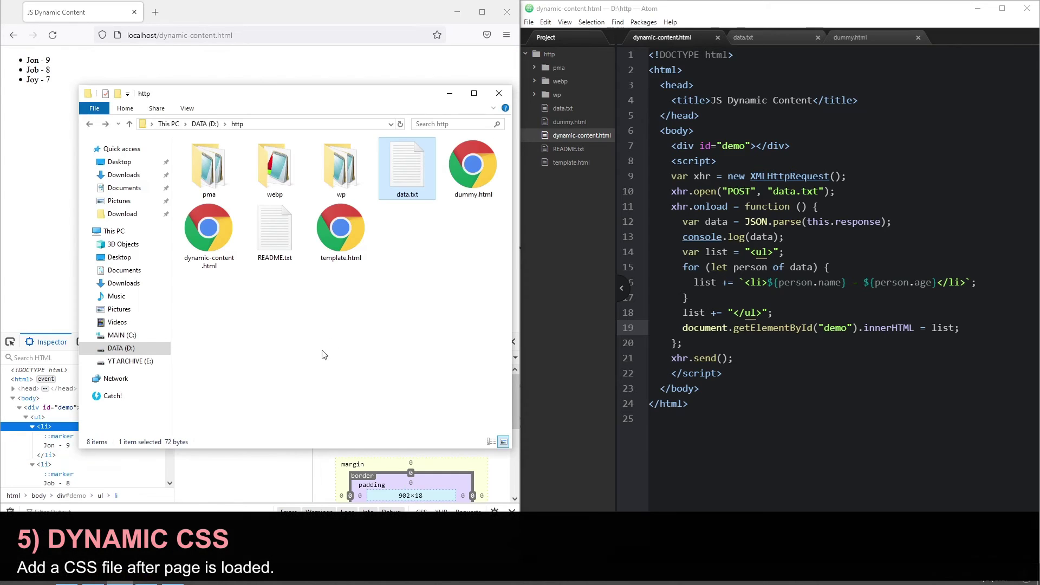
right_click(348, 327)
left_click(503, 471)
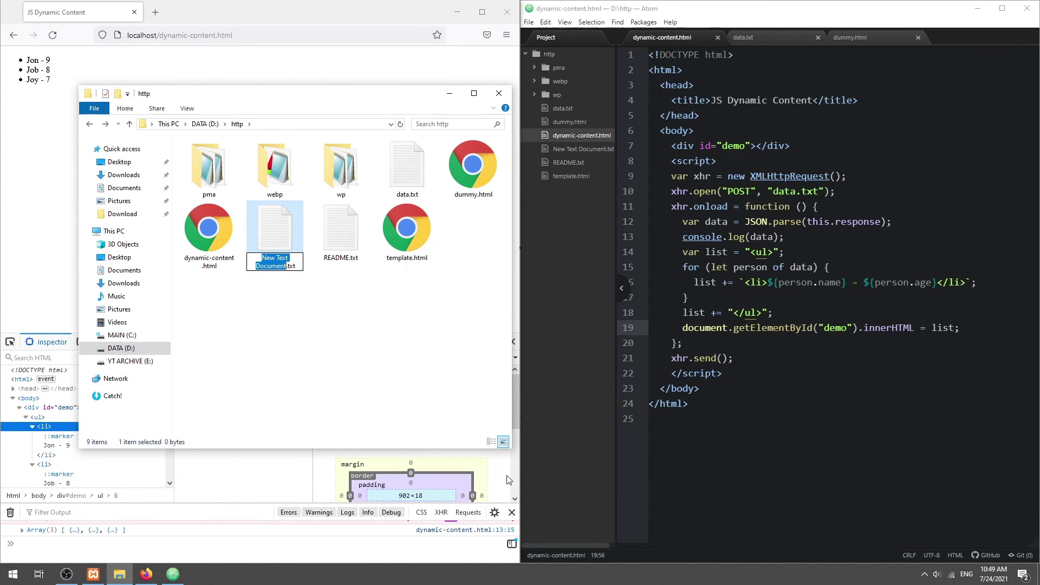
type("dummy.css")
key("Return")
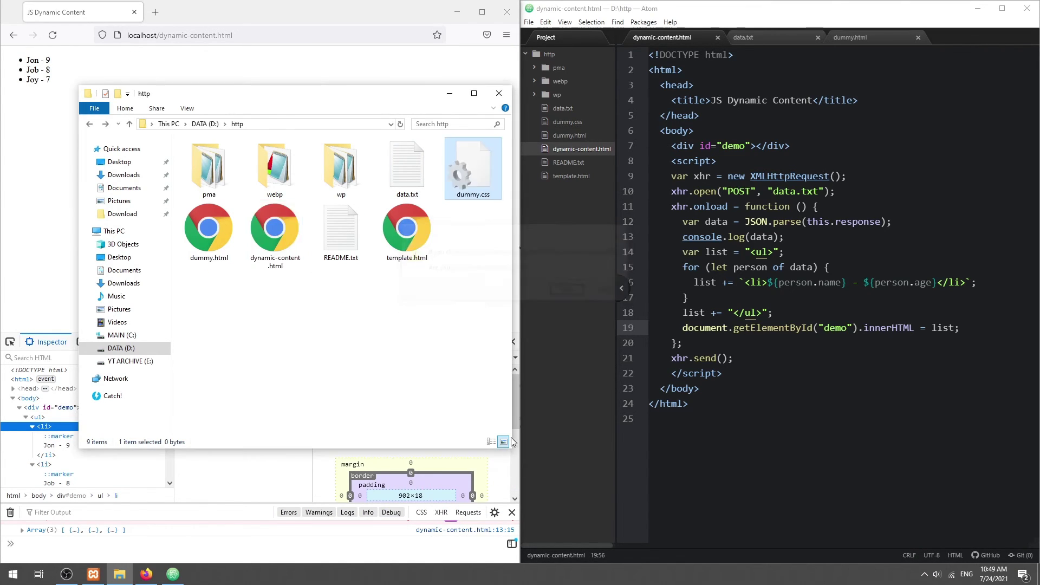
key("Return")
Write an html, body rule: background red, font-family arial, sans-serif, font-size 30px.
left_click(826, 151)
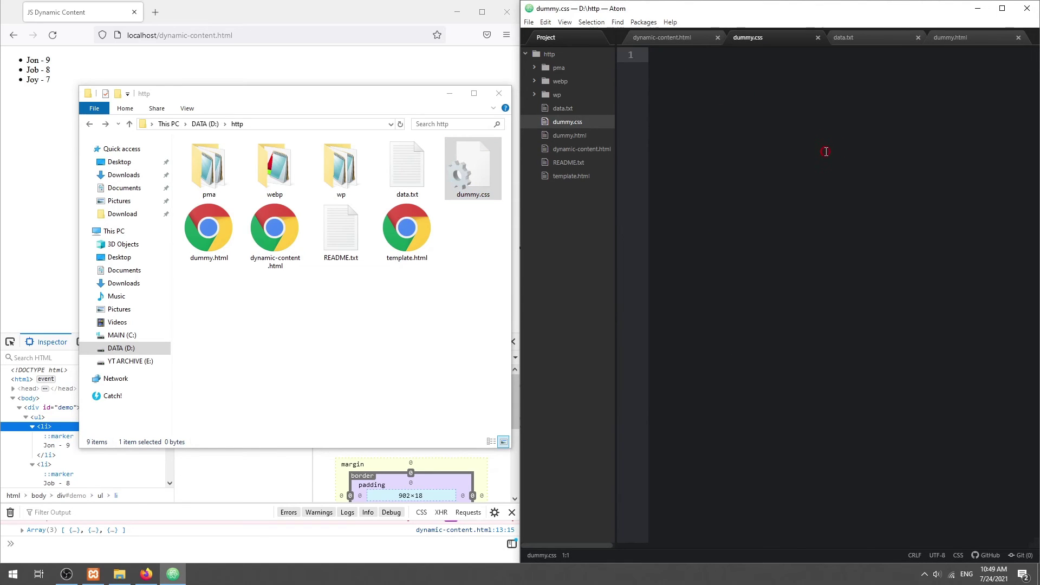
type("html, b")
key("Escape")
key("Return")
type("backgron")
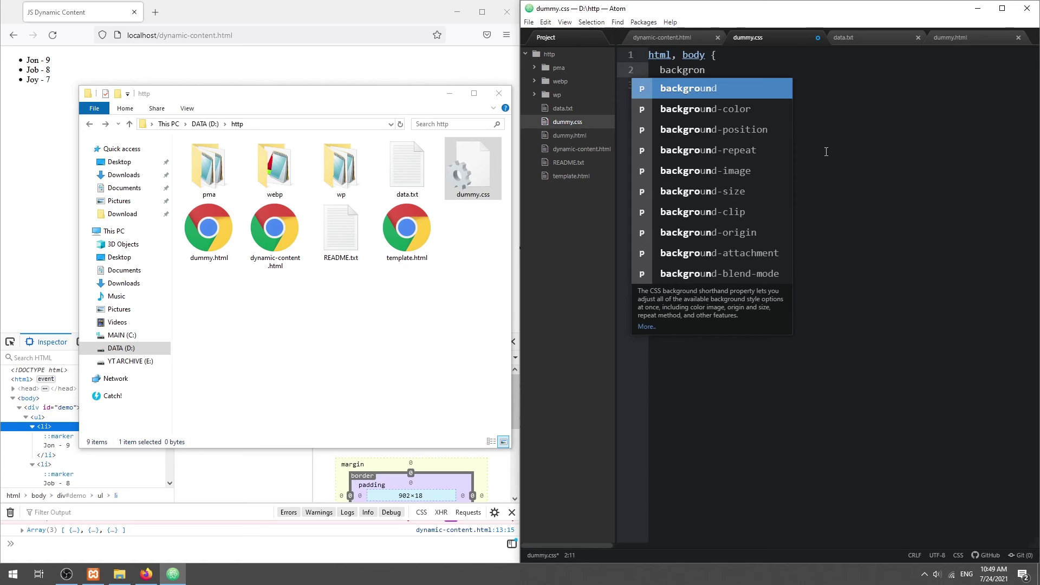
key("Return")
type(";")
key("Return")
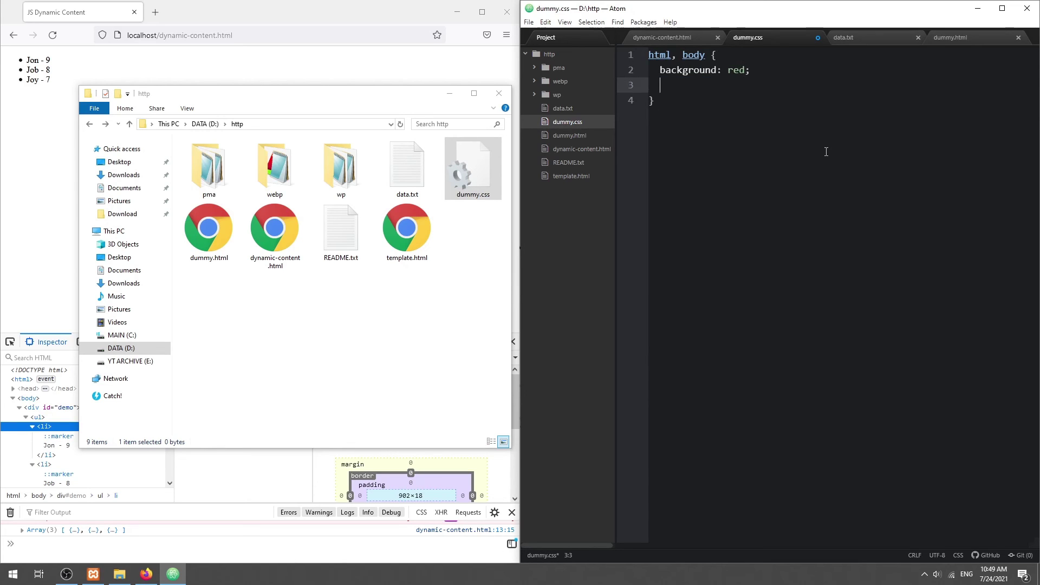
type("font-f")
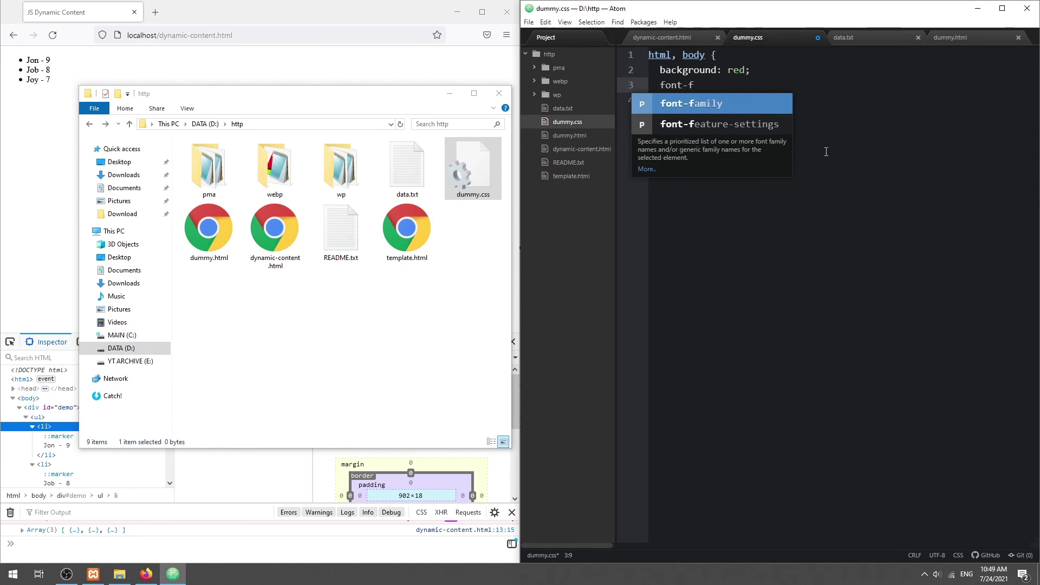
key("Return")
type("al, san")
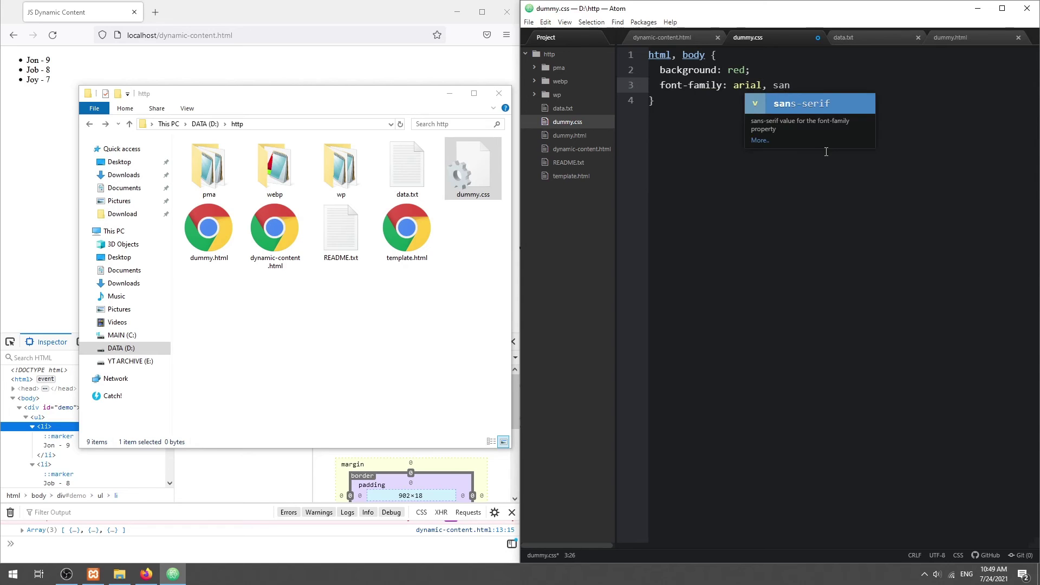
key("Return")
key("Return")
type("font-siz")
key("Return")
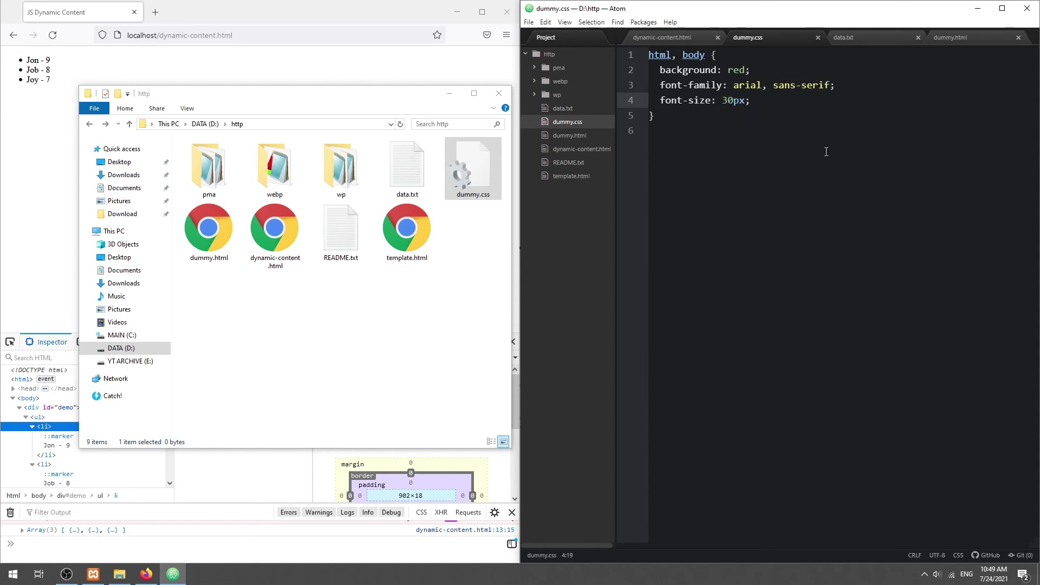
Type FOO! in the demo div and delete the old XHR code on lines 9–21.
left_click(674, 38)
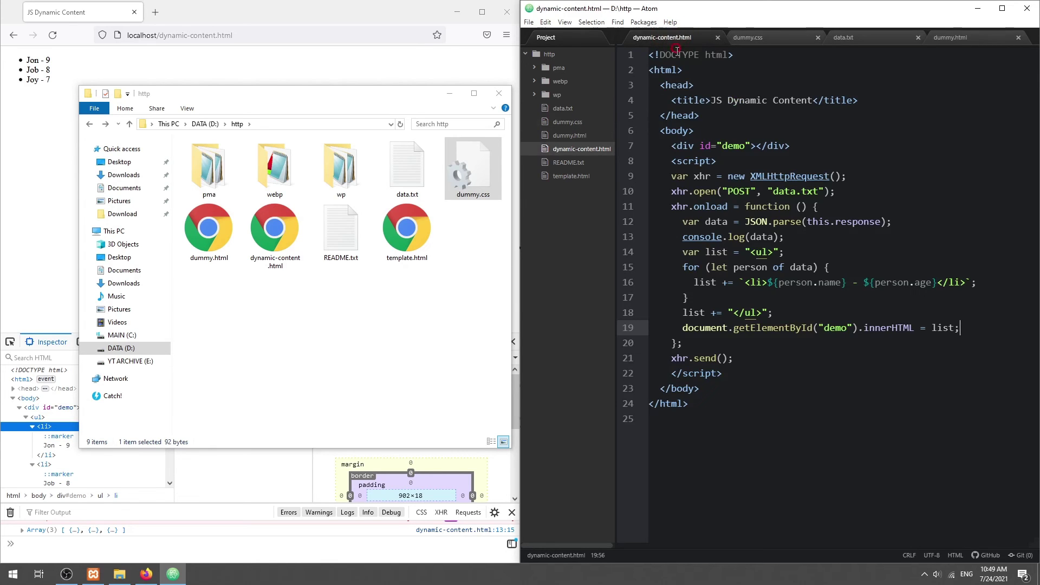
left_click(757, 145)
type("FOO!")
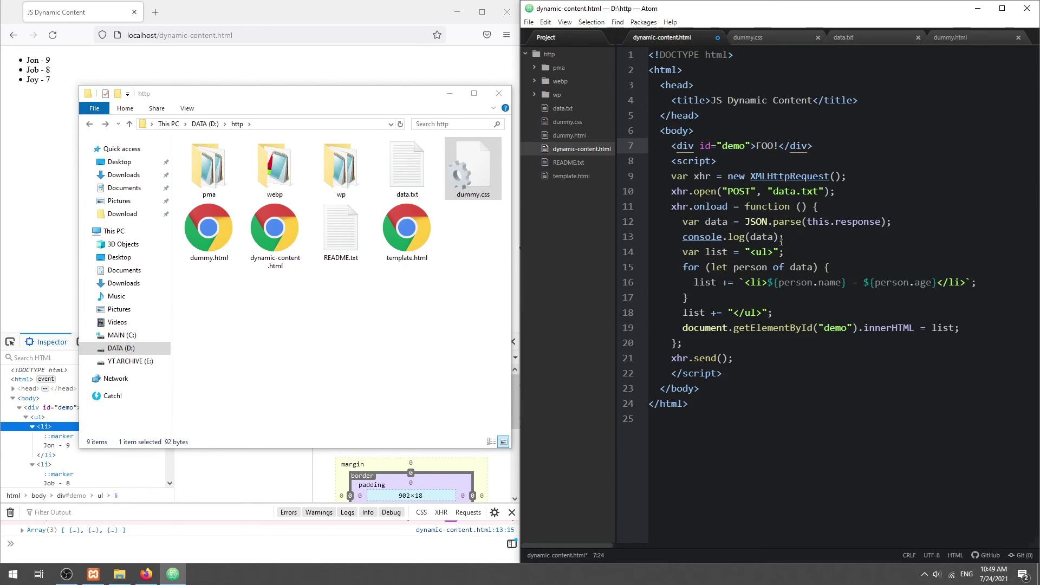
key("Down")
key("Down")
key("Home")
key("shift+Down")
key("shift+Down")
key("shift+Down")
key("shift+Down")
key("shift+Down")
key("shift+Down")
key("shift+Down")
key("shift+Down")
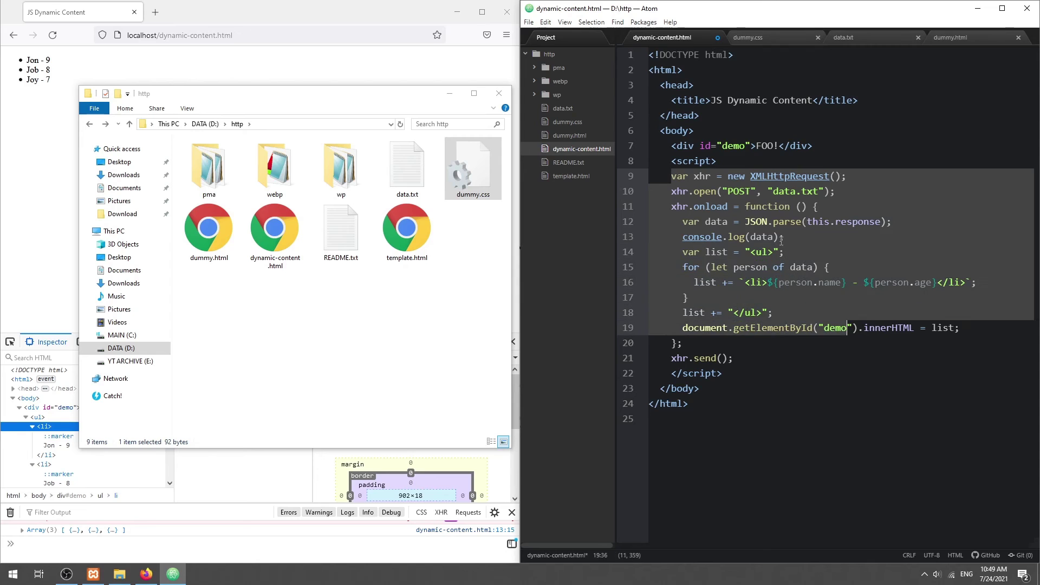
key("shift+Down")
key("shift+Down")
key("shift+End")
key("BackSpace")
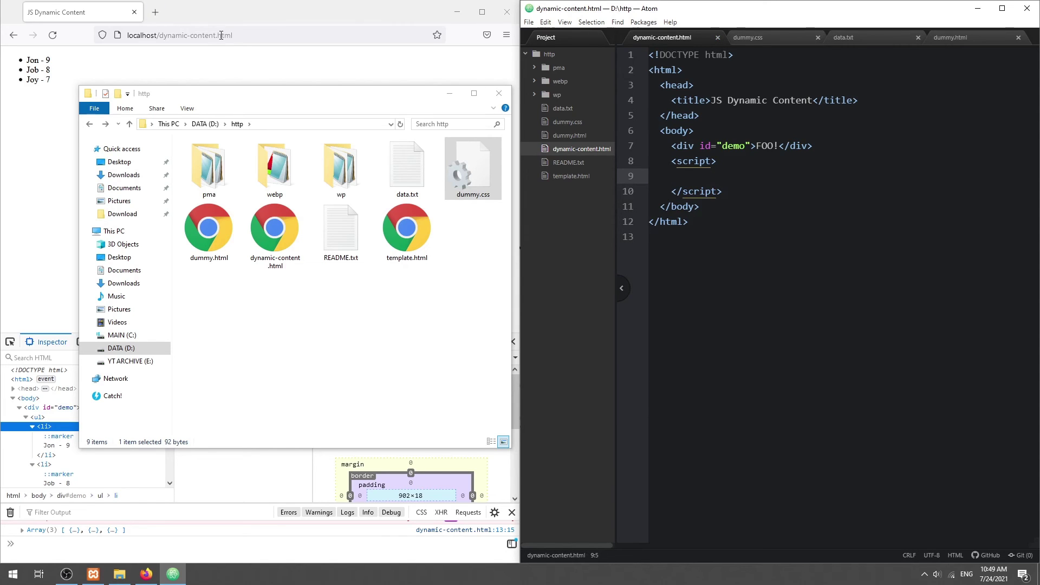
Reload dynamic-content.html in Firefox so the page shows FOO!
left_click(221, 35)
key("Return")
left_click(765, 192)
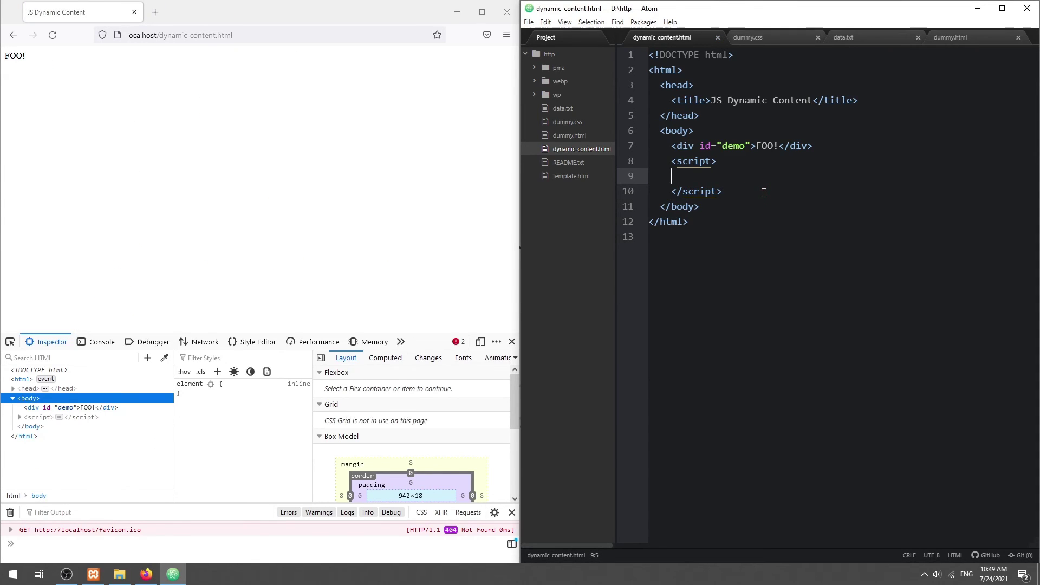
type("var lin")
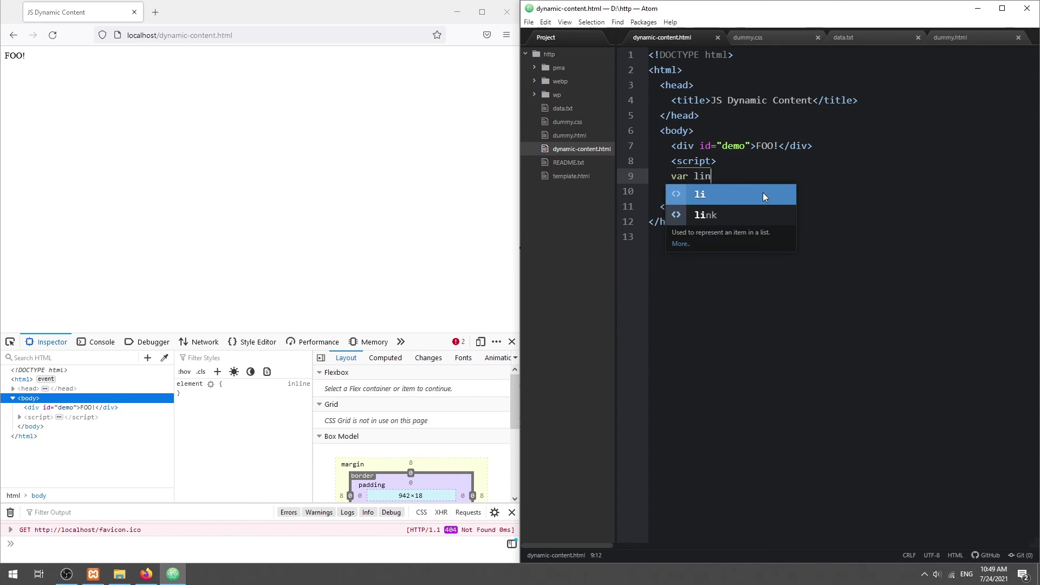
type("k = document")
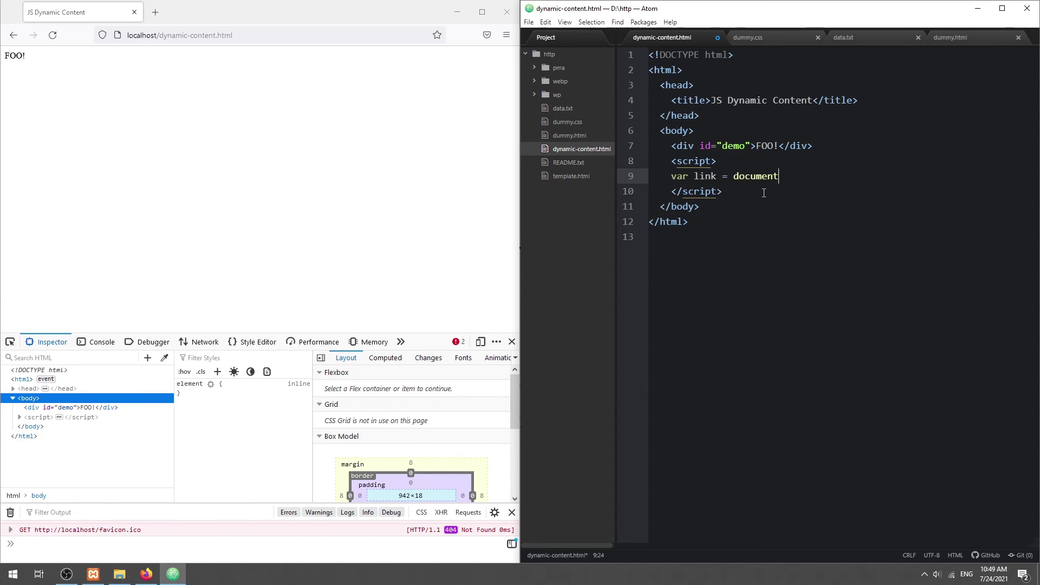
type(".createElement(")
type("\"link\"")
Create a stylesheet link to dummy.css, append it to document.head, save, and reload.
key("End")
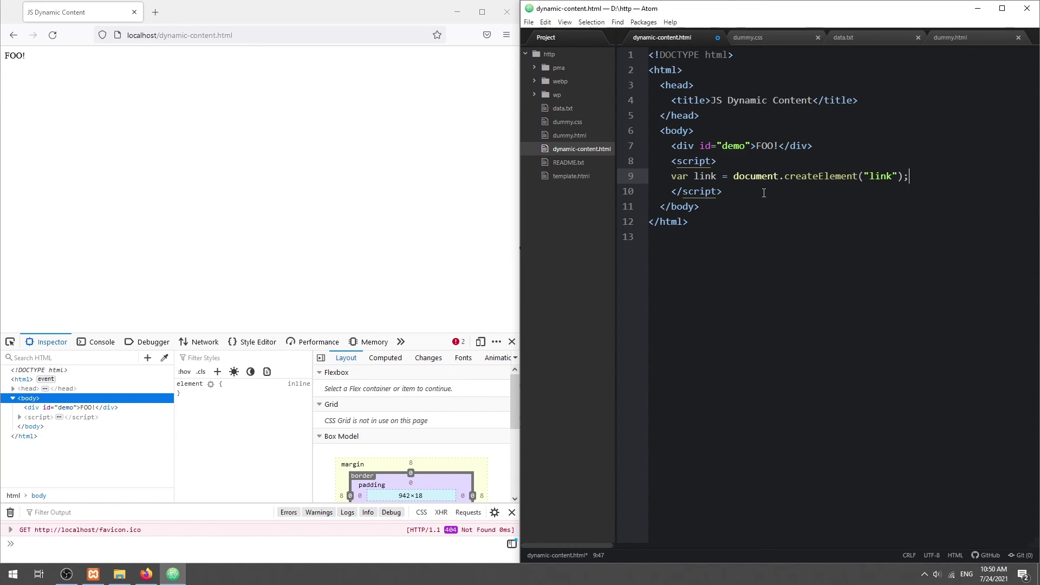
key("Return")
type("link.rel")
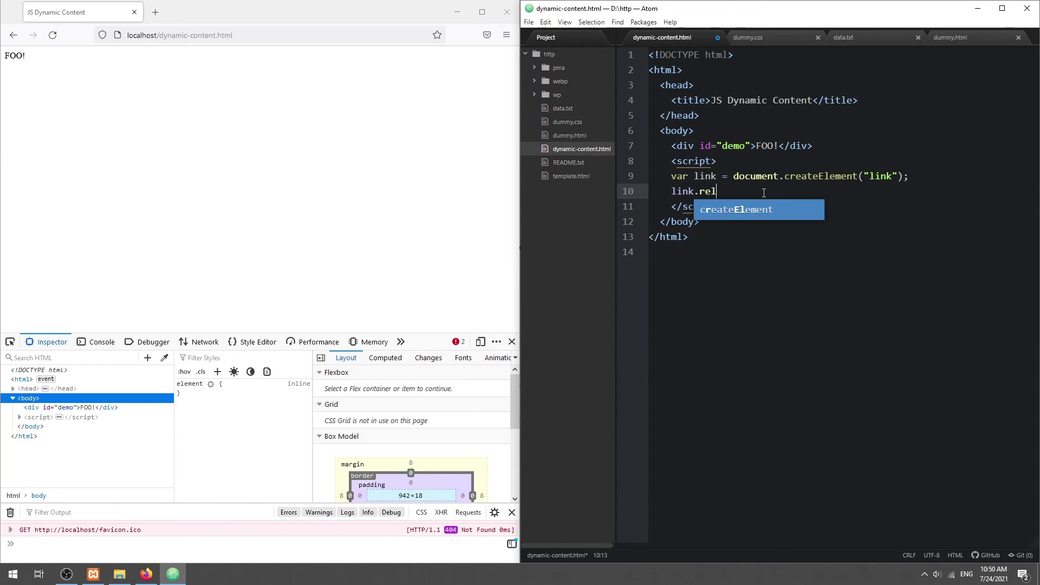
type(" = \"stylesheet\"")
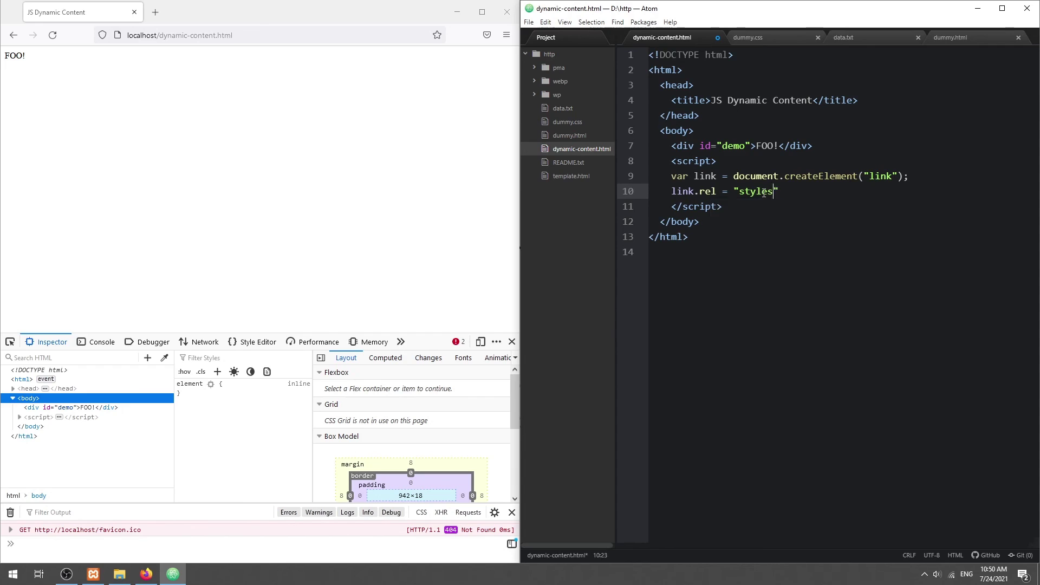
type(";")
key("Return")
type("link.type = ")
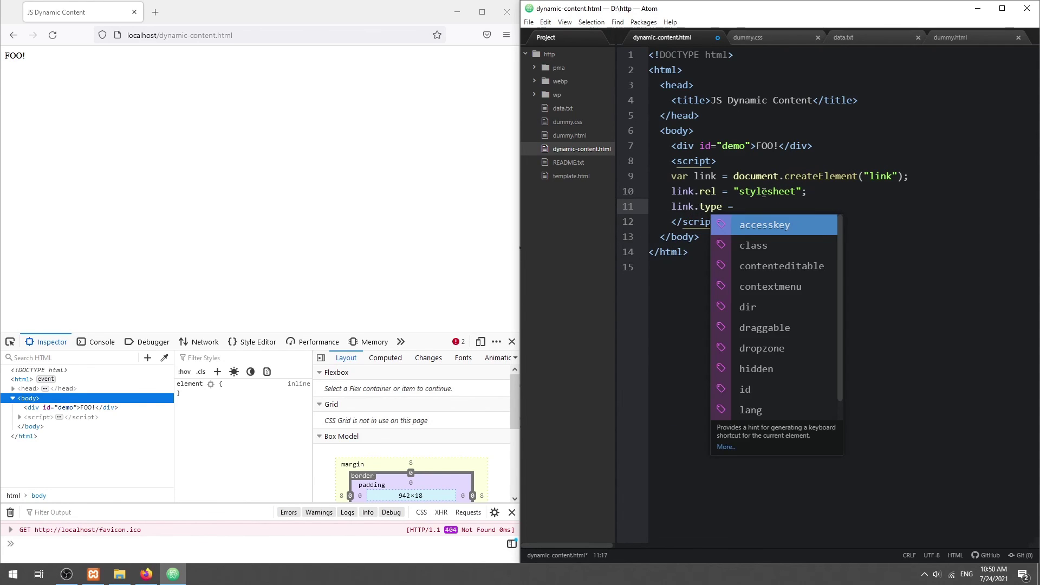
type("\"tex")
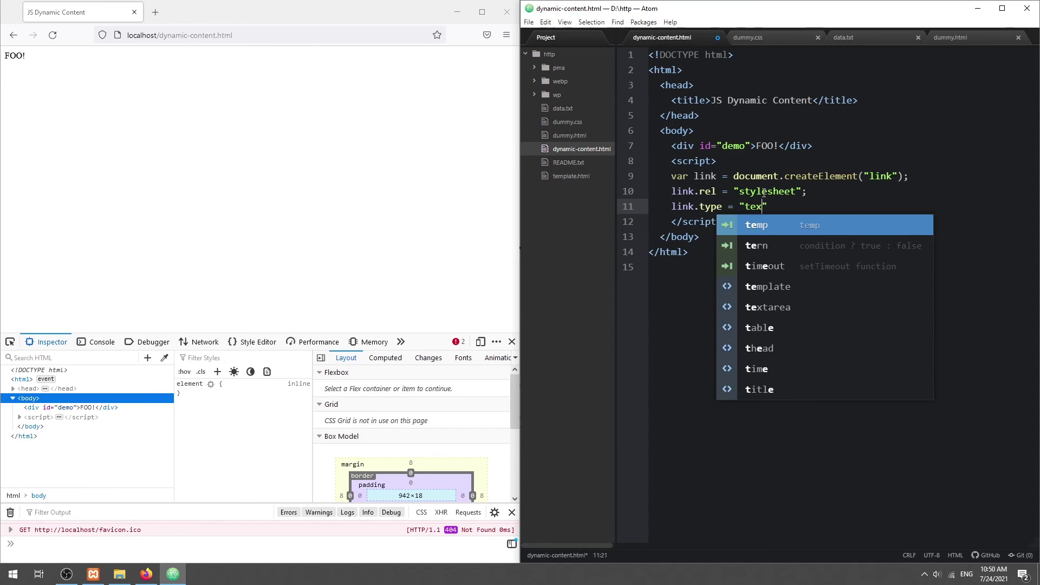
type("t/css\";")
key("Return")
type("l")
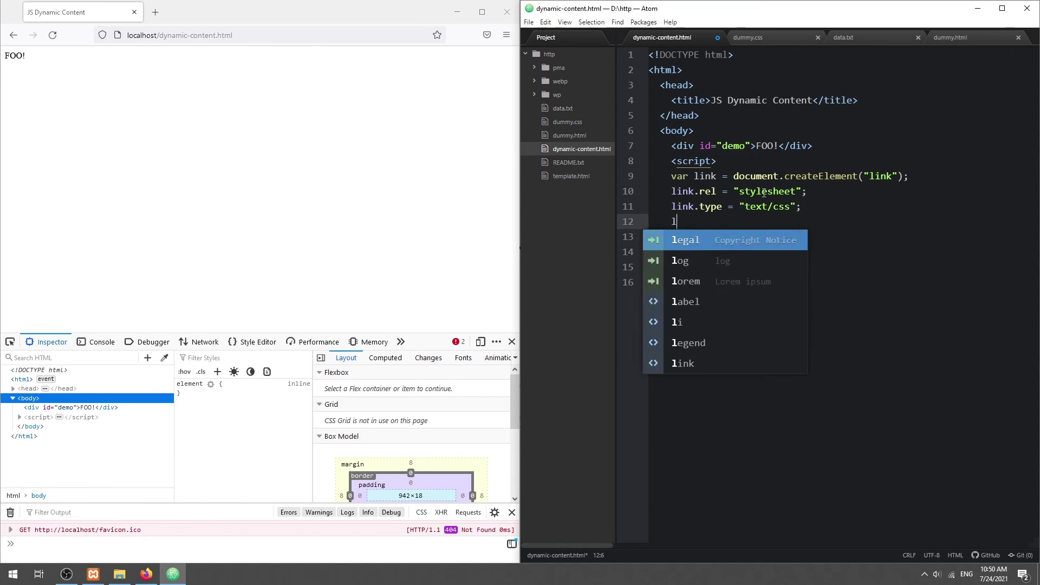
type("ink.href = \"")
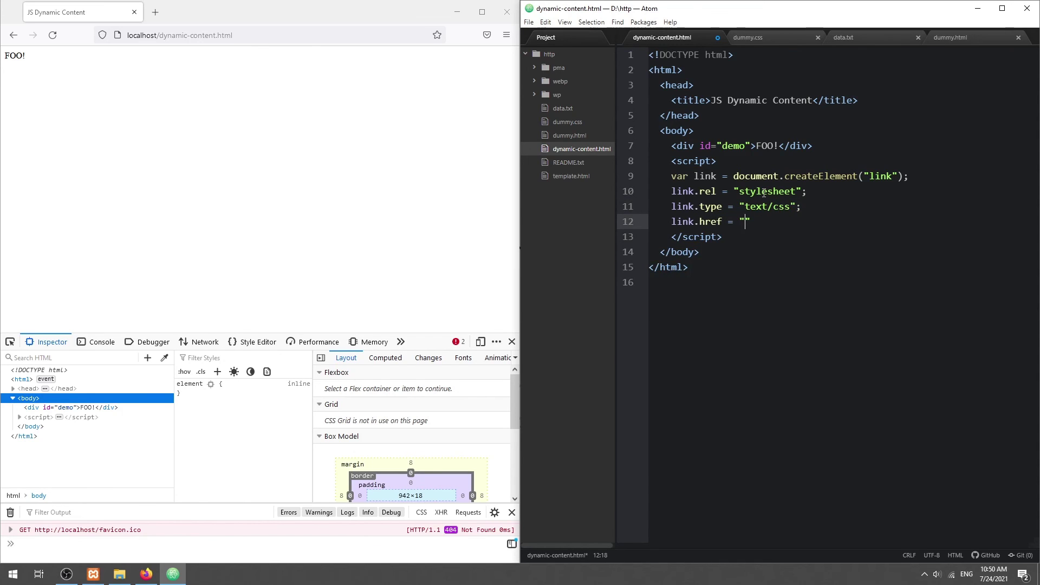
type("dummy.css\";")
key("Return")
type("docu")
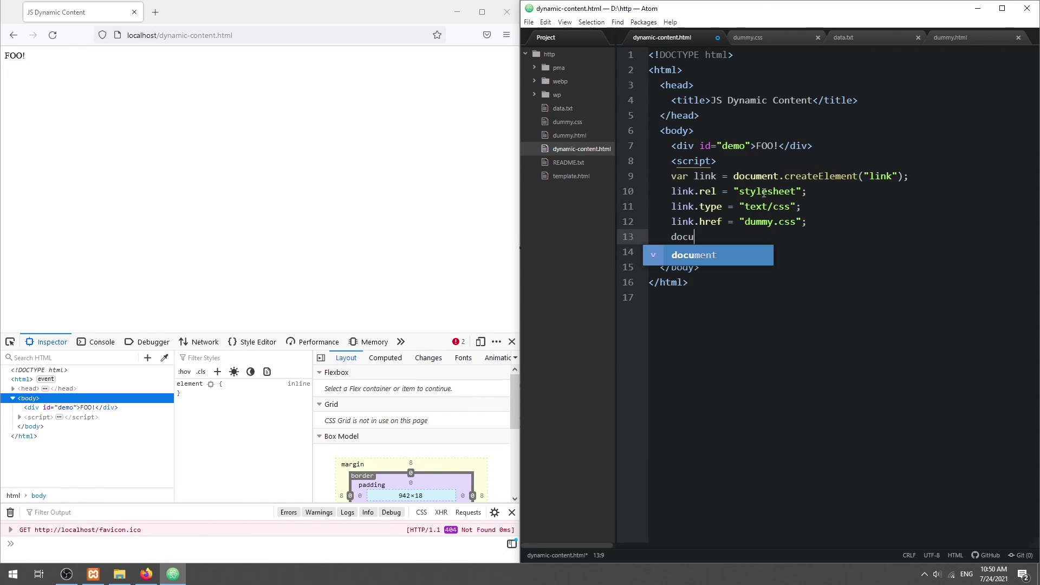
type("ment.hea")
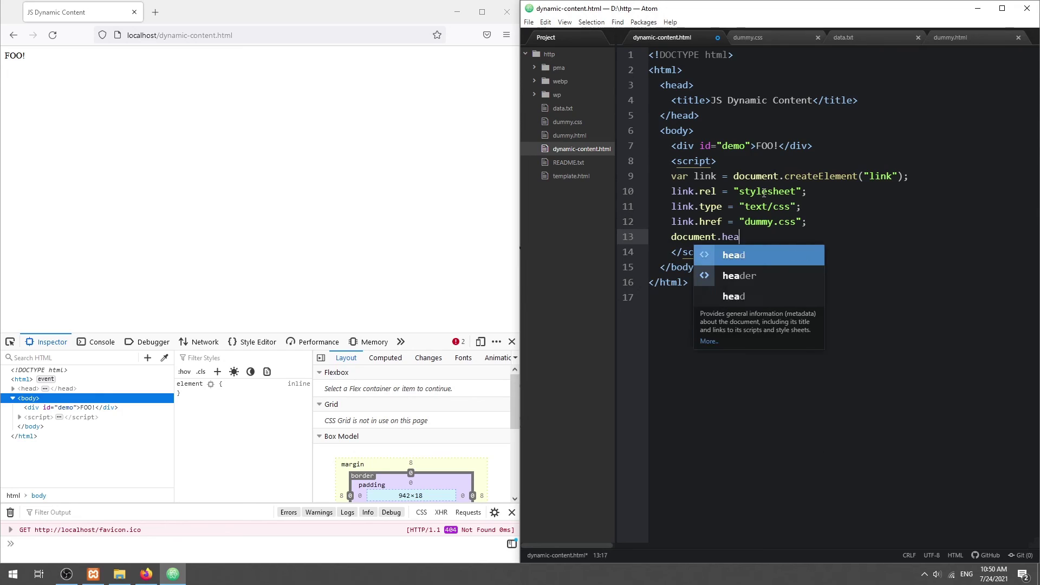
type("d.append")
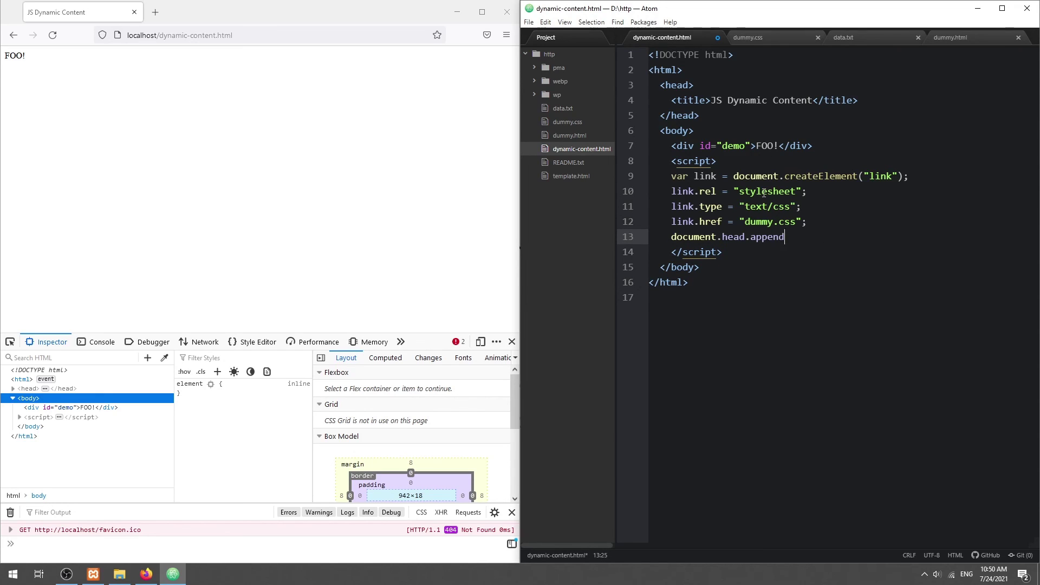
key("Left")
key("Left")
type("link")
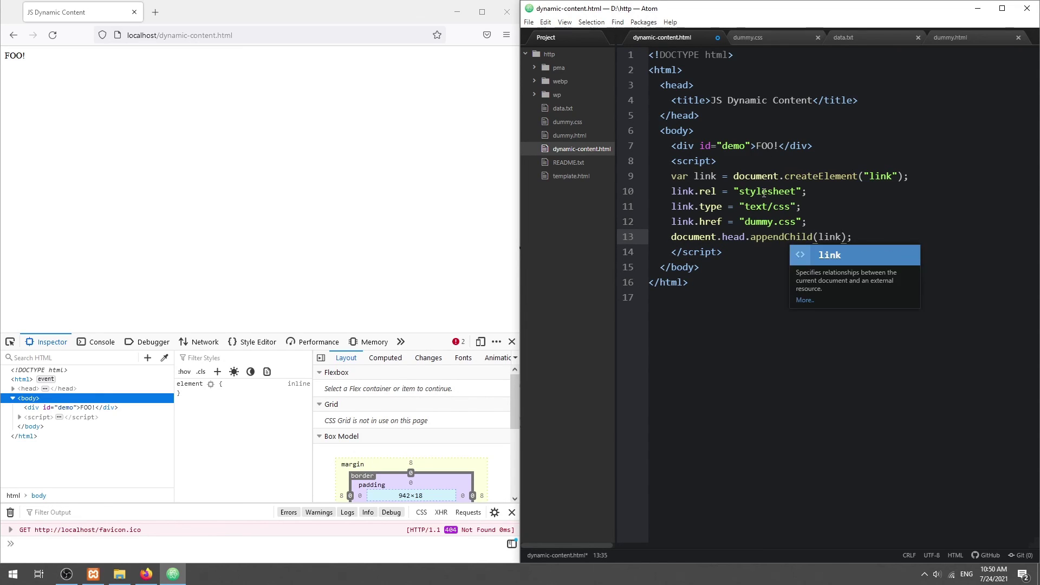
key("Return")
left_click(54, 36)
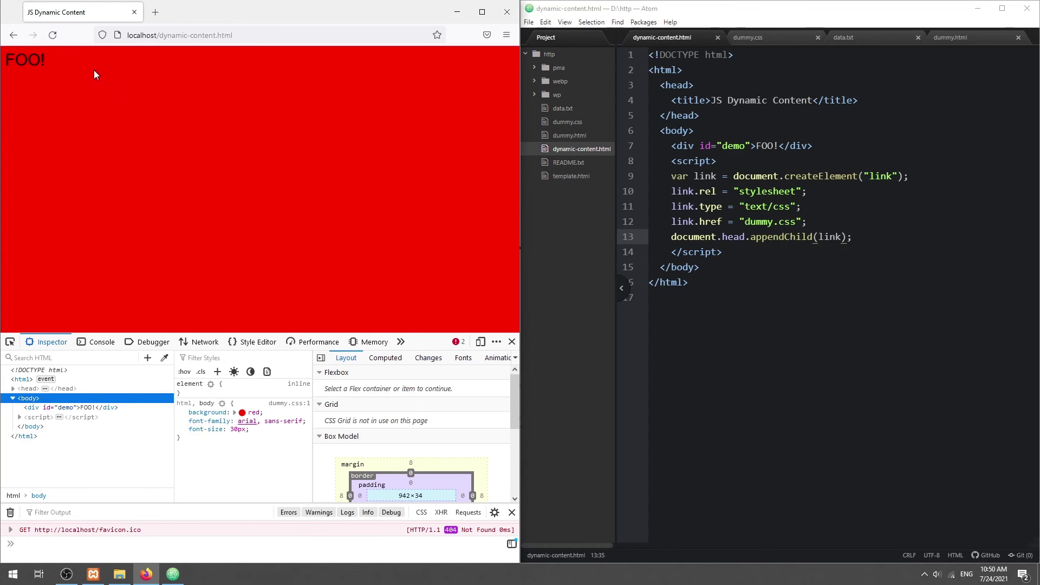
Expand the head in the Inspector and select the injected dummy.css stylesheet link.
left_click(12, 389)
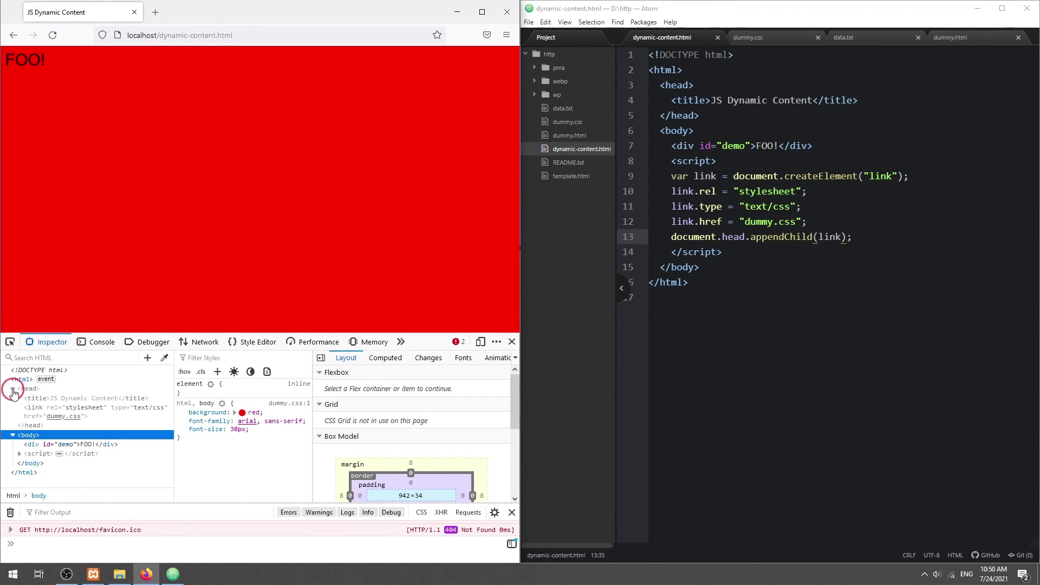
left_click(26, 413)
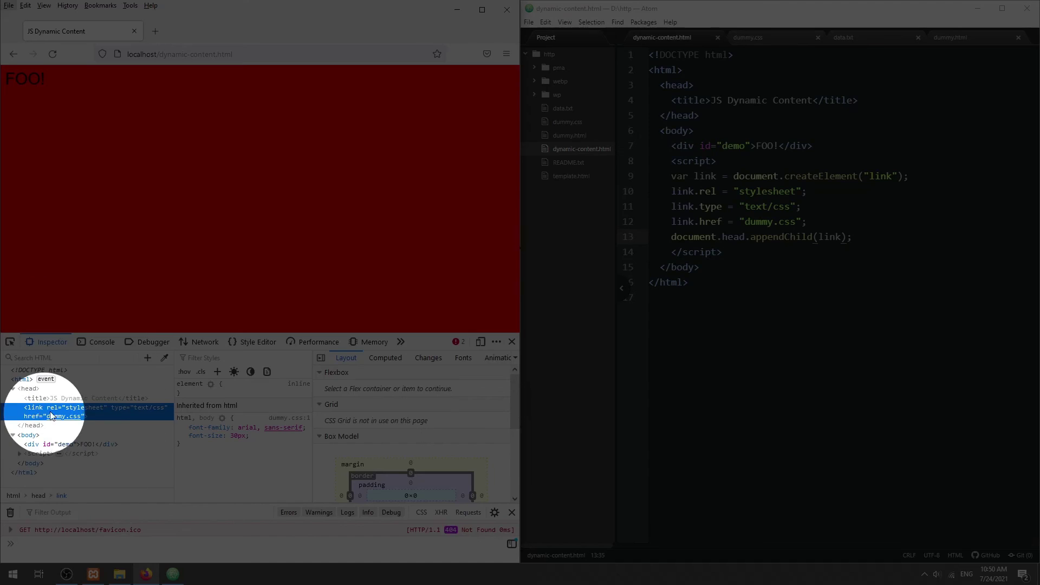